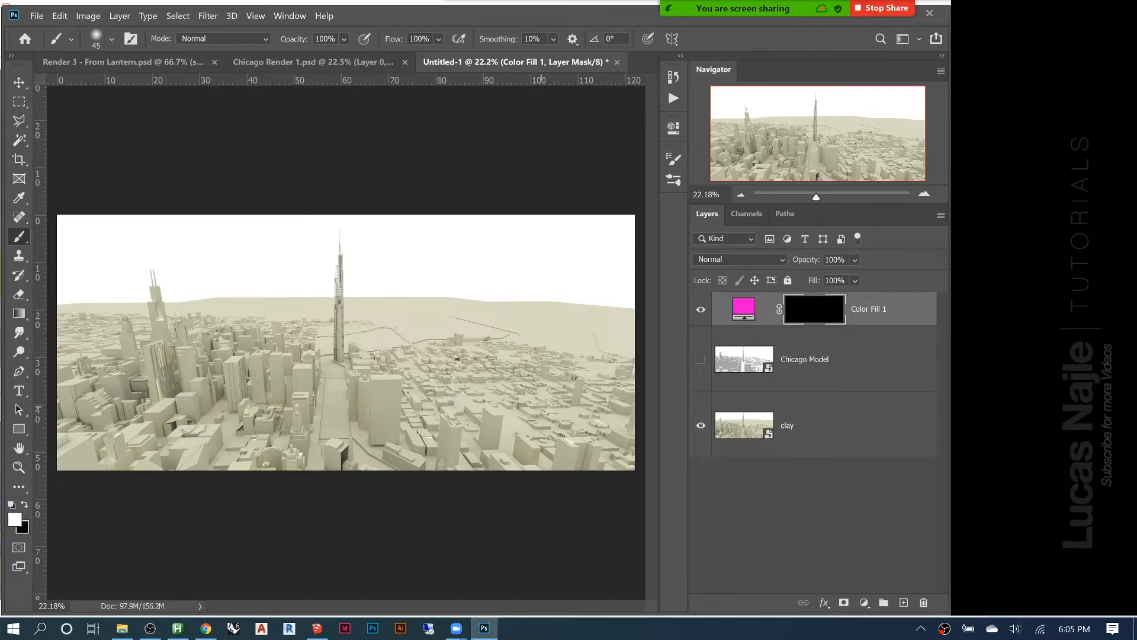
Show the Chicago Model layer and examine its shaded buildings and the central road up close
click(701, 360)
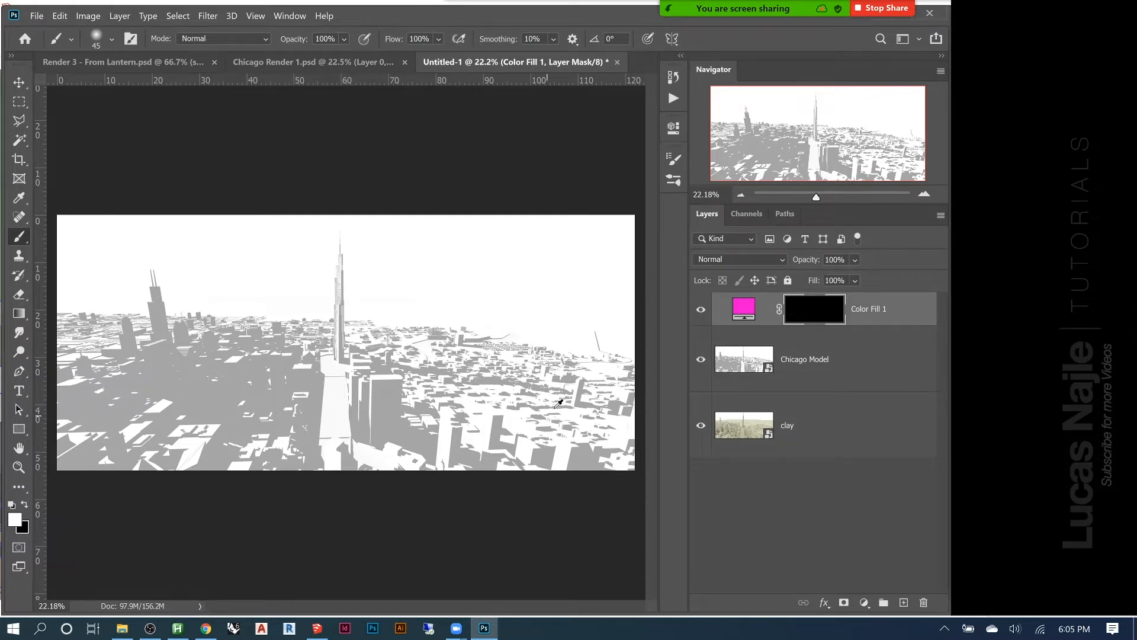
scroll(557, 405, up, 2)
scroll(557, 391, up, 4)
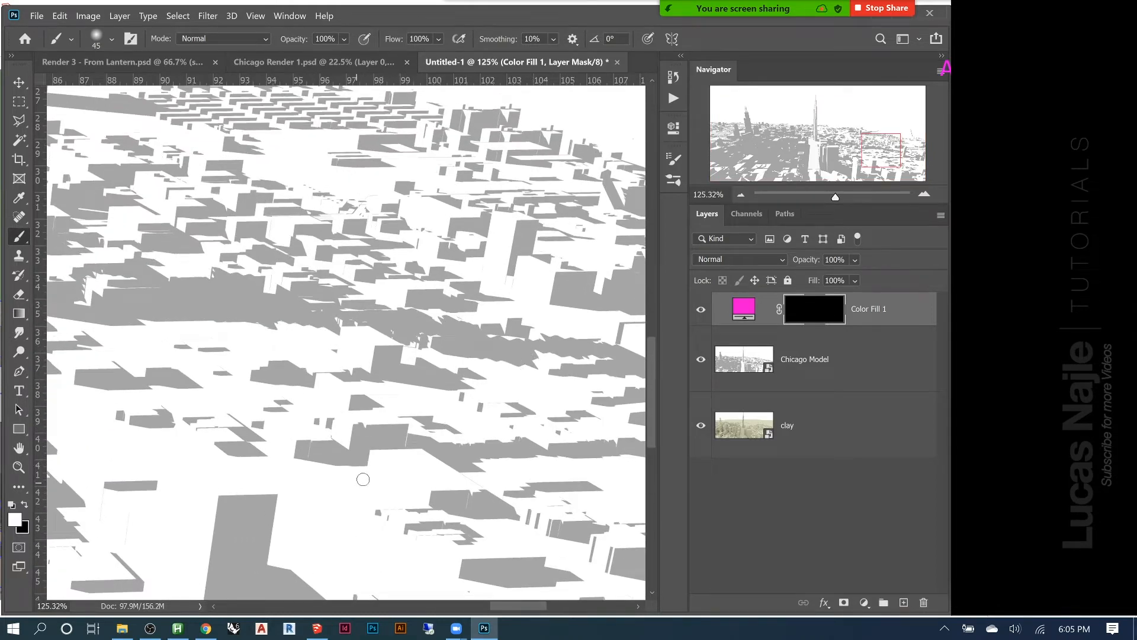
drag(214, 328, 548, 296)
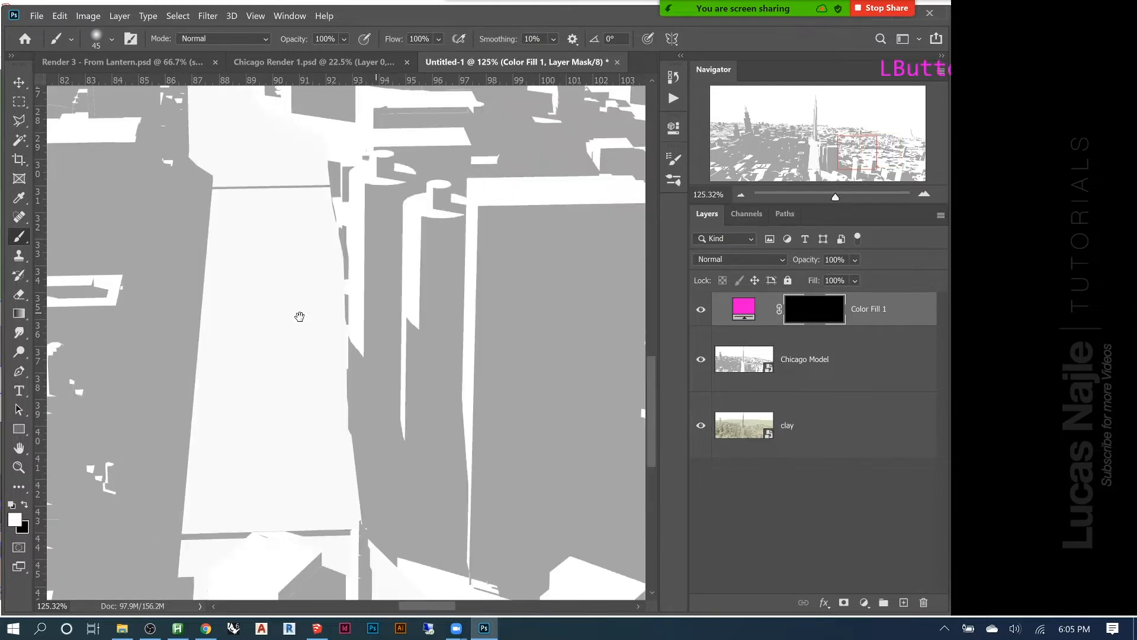
drag(300, 317, 414, 356)
key(ctrl+0)
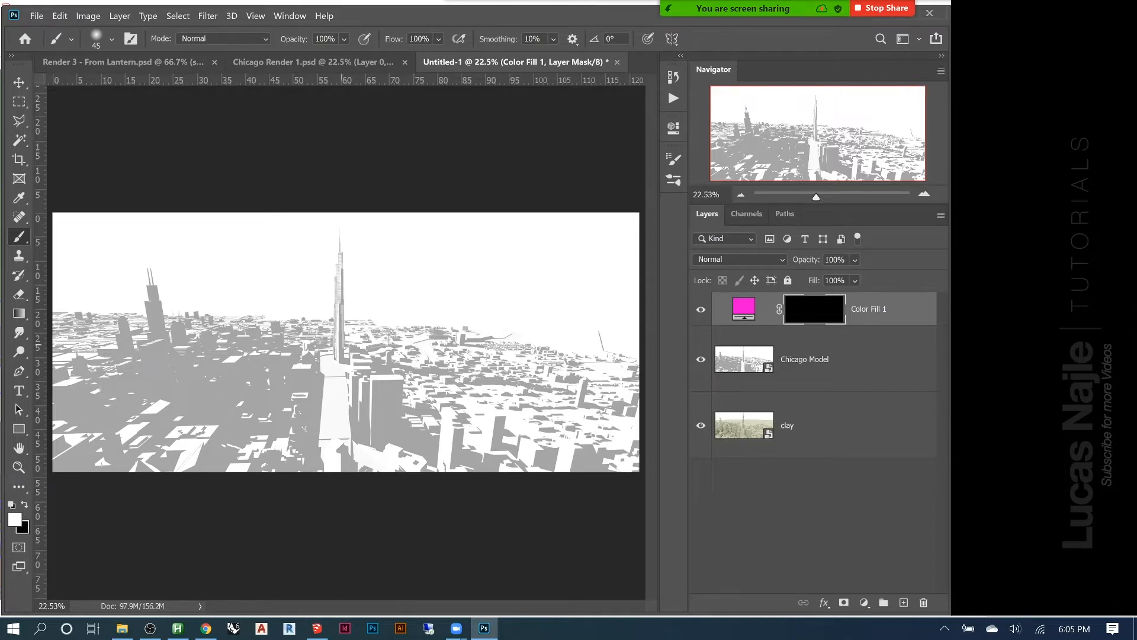
On the Color Fill 1 mask, circle the central tower, trace the road below it, and paint outward arrows on both sides of the skyline
mouse_move(378, 273)
mouse_down()
mouse_move(355, 242)
mouse_move(296, 255)
mouse_move(320, 380)
mouse_move(344, 379)
mouse_move(383, 306)
mouse_move(377, 260)
mouse_up()
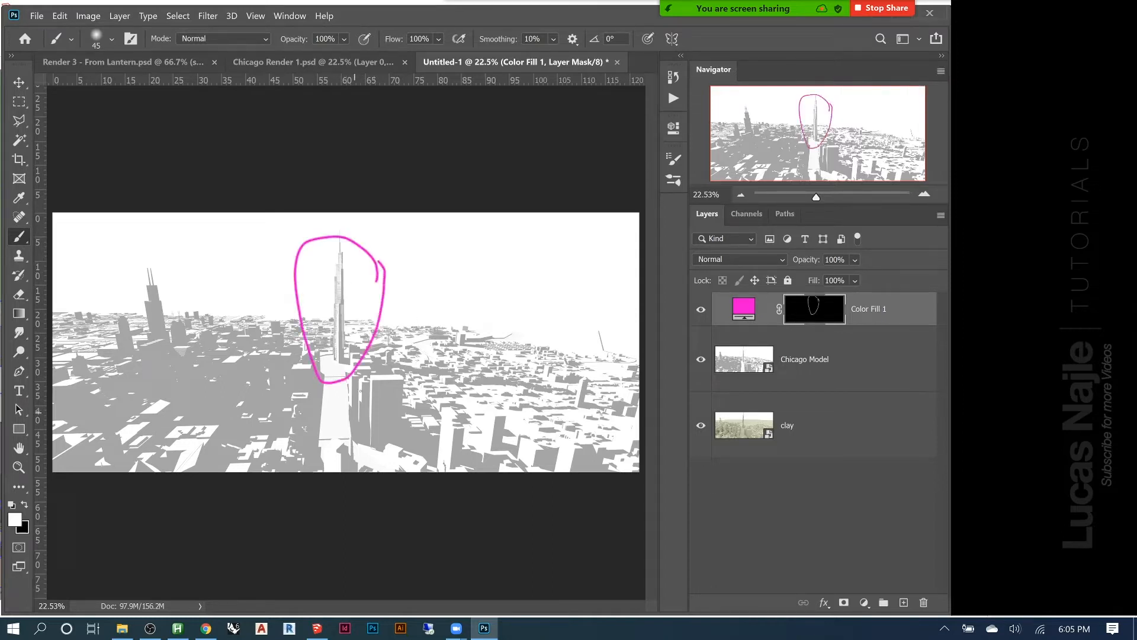
mouse_move(329, 368)
mouse_down()
mouse_move(352, 387)
mouse_move(335, 454)
mouse_up()
mouse_move(506, 318)
mouse_down()
mouse_move(534, 313)
mouse_move(529, 326)
mouse_up()
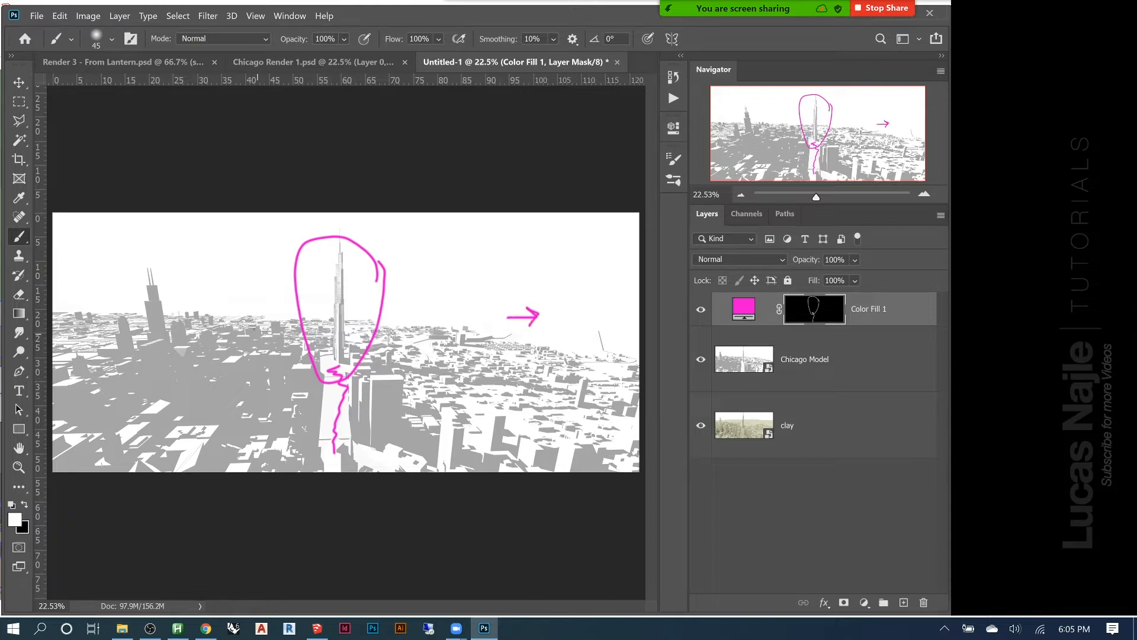
mouse_move(145, 315)
mouse_down()
mouse_move(179, 312)
mouse_move(146, 314)
mouse_move(171, 307)
mouse_up()
Paint two dashed vertical guide lines across the image, one on each side of the circled tower
click(475, 222)
click(477, 274)
click(477, 291)
click(477, 313)
click(475, 335)
drag(463, 434, 462, 466)
click(176, 236)
click(175, 262)
click(175, 277)
click(176, 294)
Mark the tower's axis with an arrow and a vertical stroke, and paint curved arrows through the city on both sides leading back inward
mouse_move(316, 283)
mouse_down()
mouse_move(330, 286)
mouse_move(339, 354)
mouse_move(340, 470)
mouse_move(345, 356)
mouse_up()
drag(351, 398, 509, 371)
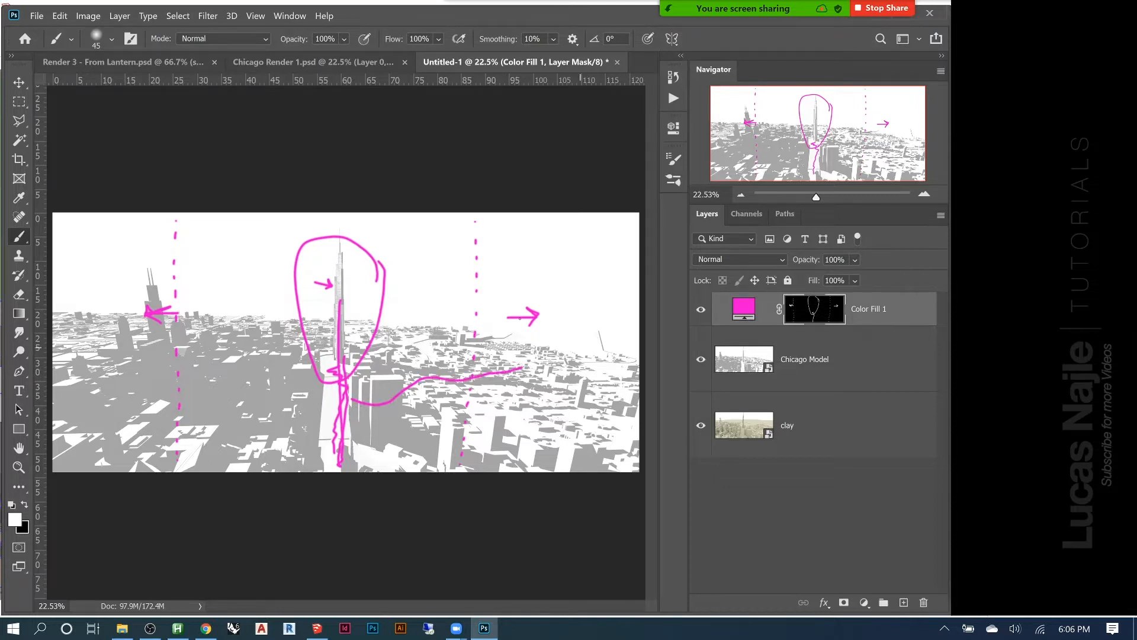
mouse_move(512, 368)
mouse_down()
mouse_move(465, 343)
mouse_move(400, 337)
mouse_up()
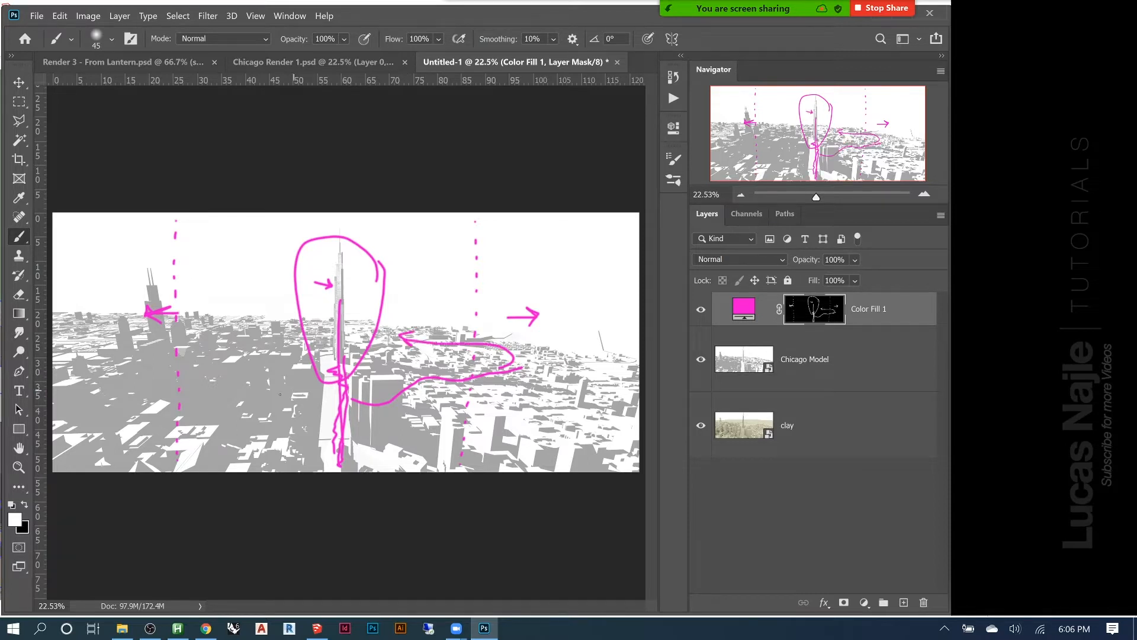
mouse_move(272, 396)
mouse_down()
mouse_move(212, 369)
mouse_move(254, 348)
mouse_up()
Paint a line across the sky that dips at the central tower, plus a small downward arrow above the far-right buildings
mouse_move(208, 238)
mouse_down()
mouse_move(364, 271)
mouse_move(458, 252)
mouse_move(500, 229)
mouse_move(604, 215)
mouse_up()
drag(216, 241, 58, 221)
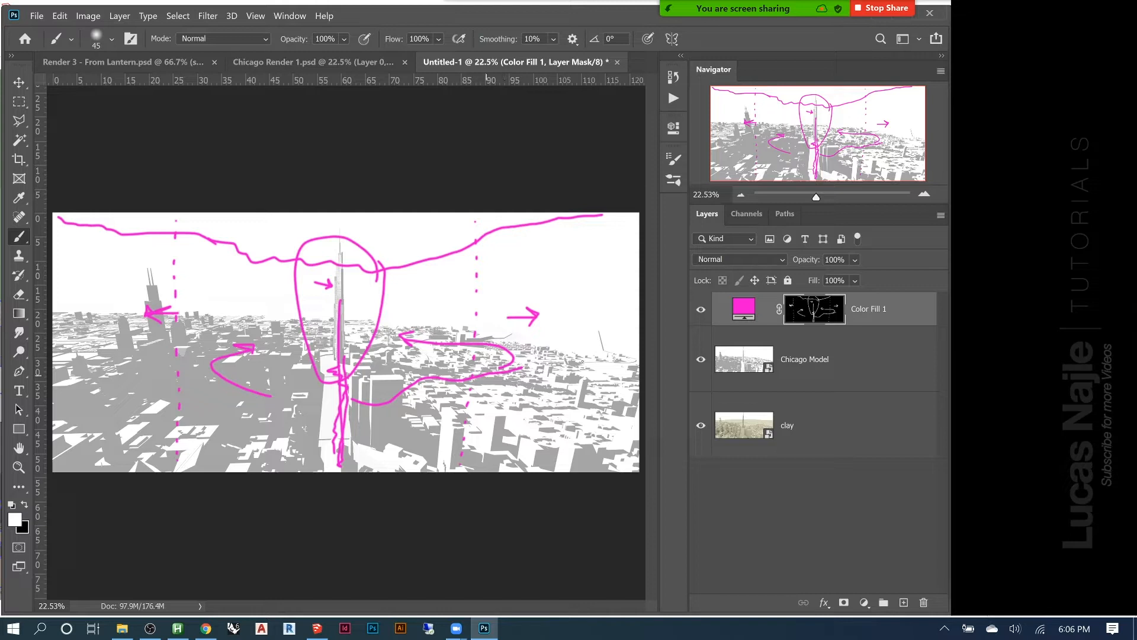
drag(579, 291, 585, 314)
Paint a dashed vertical line just left of the tower and a tall loop enclosing the tower and the road below
drag(288, 263, 286, 277)
drag(285, 291, 283, 306)
drag(280, 356, 279, 361)
drag(278, 373, 277, 385)
drag(273, 405, 274, 413)
mouse_move(376, 401)
mouse_down()
mouse_move(390, 281)
mouse_move(320, 236)
mouse_move(290, 273)
mouse_move(301, 348)
mouse_move(290, 473)
mouse_up()
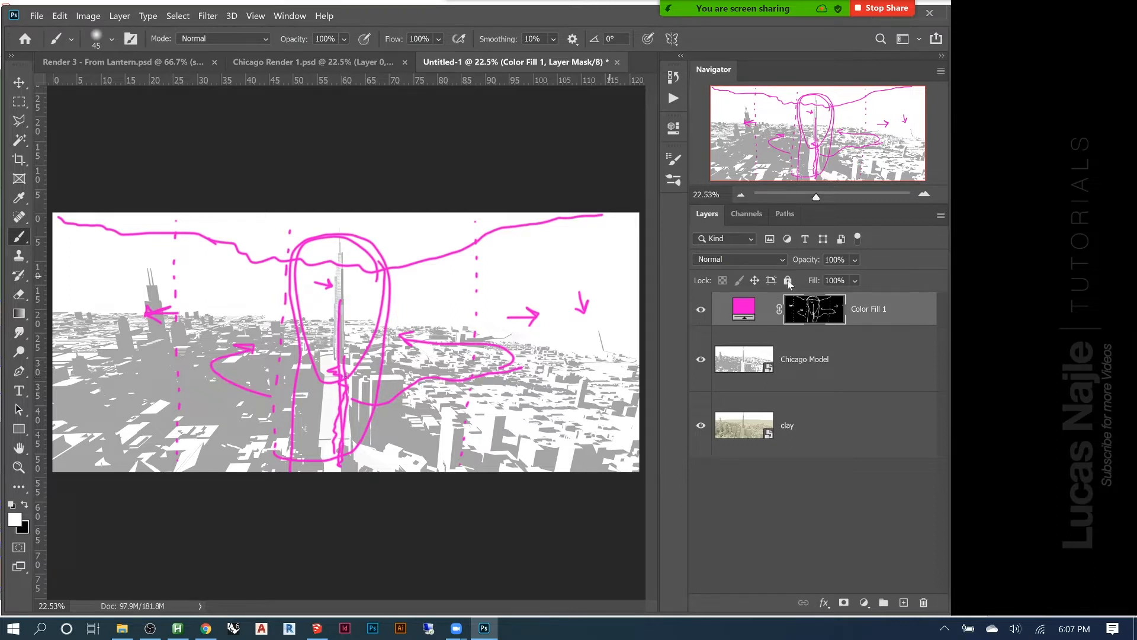
Clear the painted annotations by deleting the Color Fill 1 layer mask and adding a new black mask
right_click(802, 313)
click(825, 341)
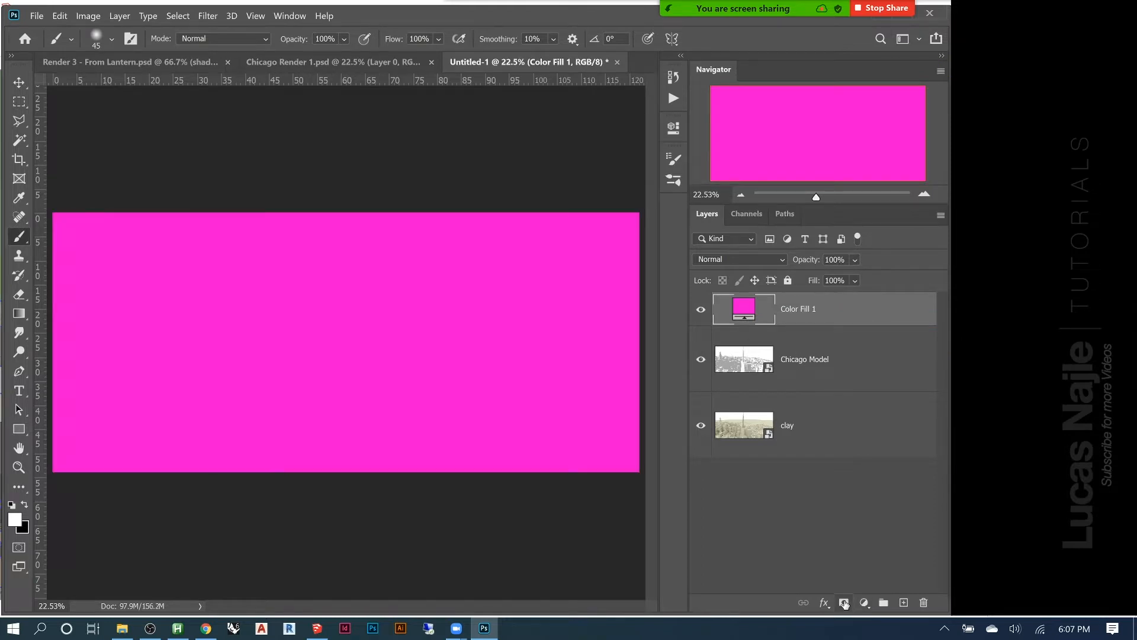
key(super)
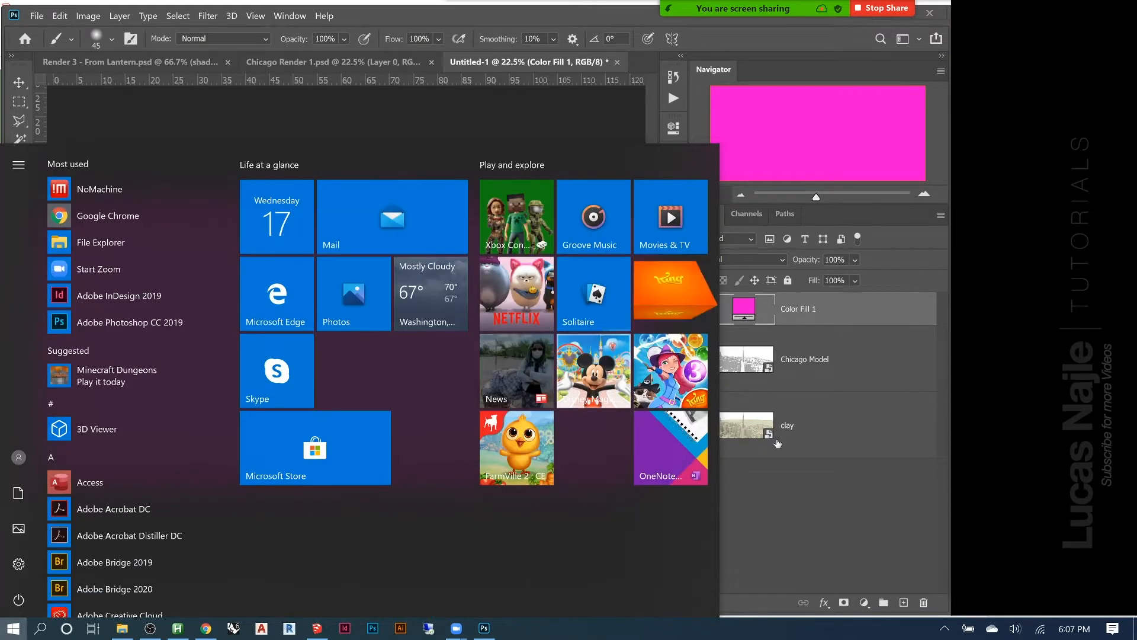
key(super)
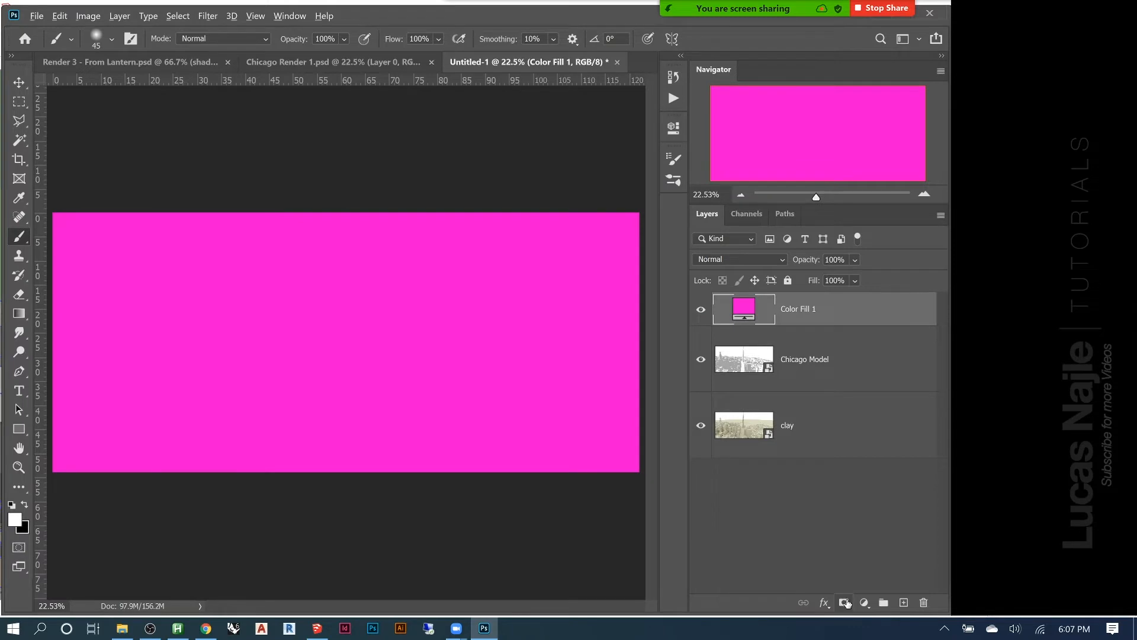
alt+click(846, 602)
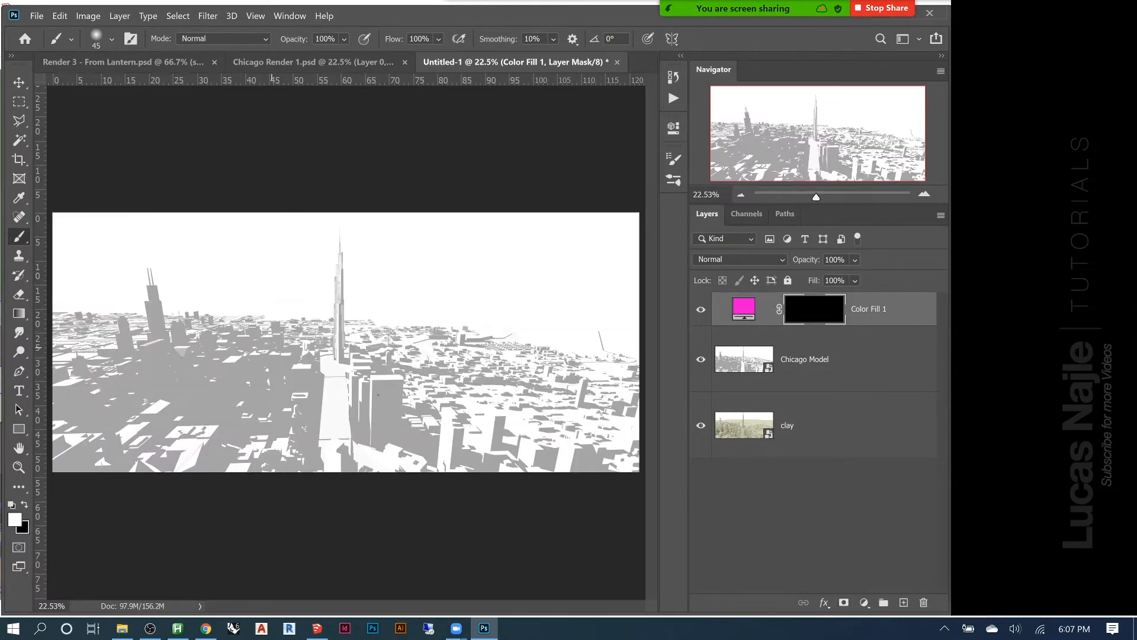
Compare the Chicago Model layer with the clay render beneath it, select Chicago Model, and hide the clay layer
click(703, 361)
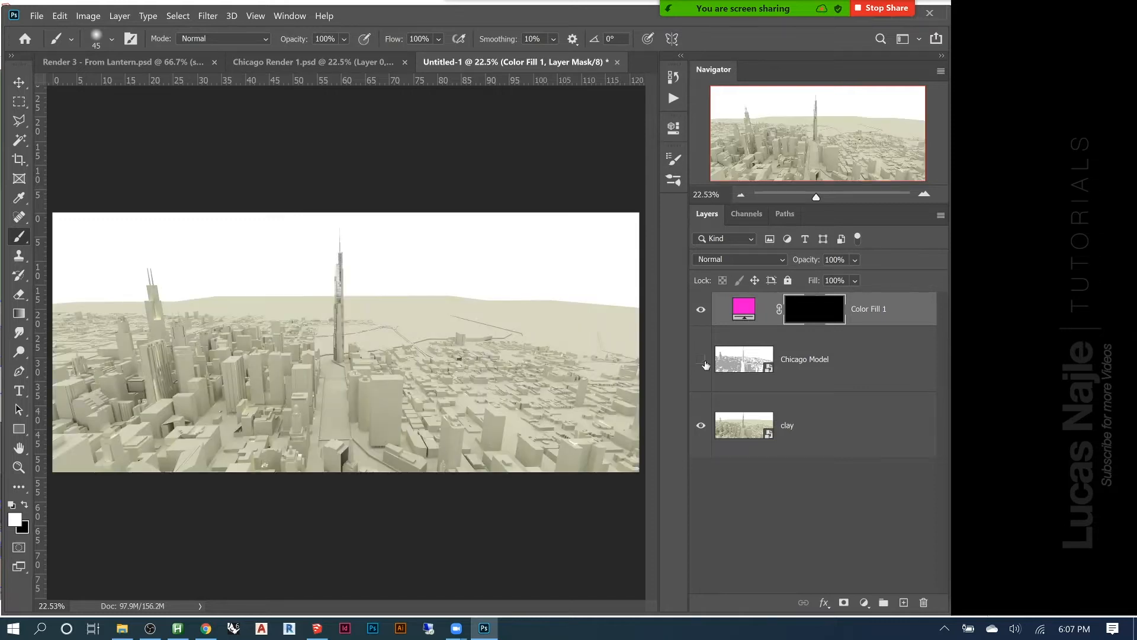
click(702, 361)
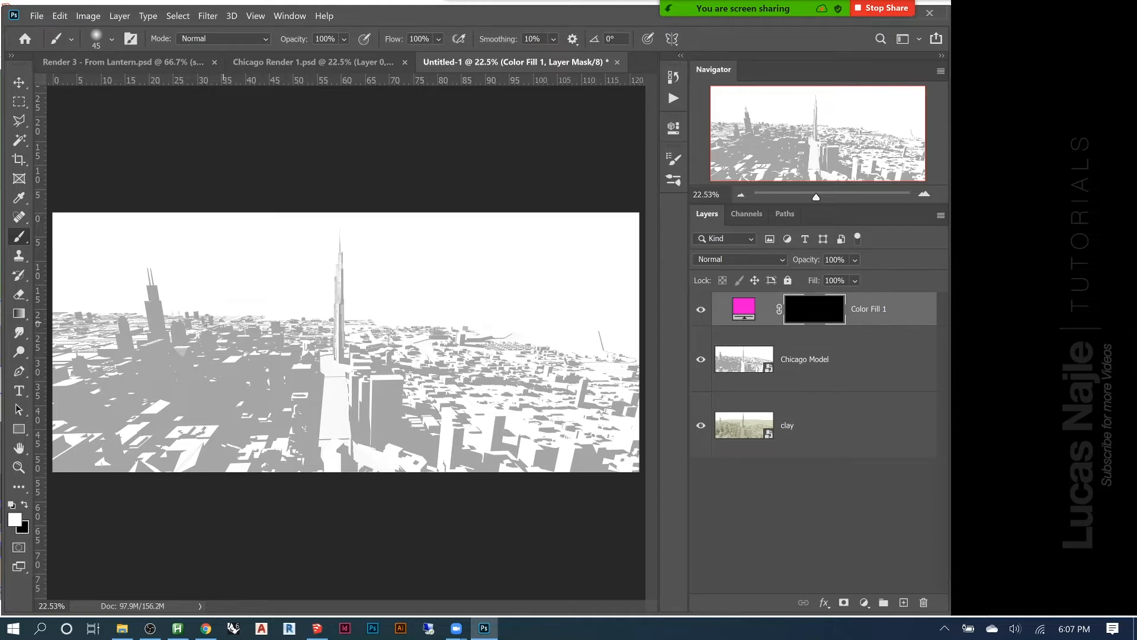
drag(809, 261, 906, 263)
click(813, 359)
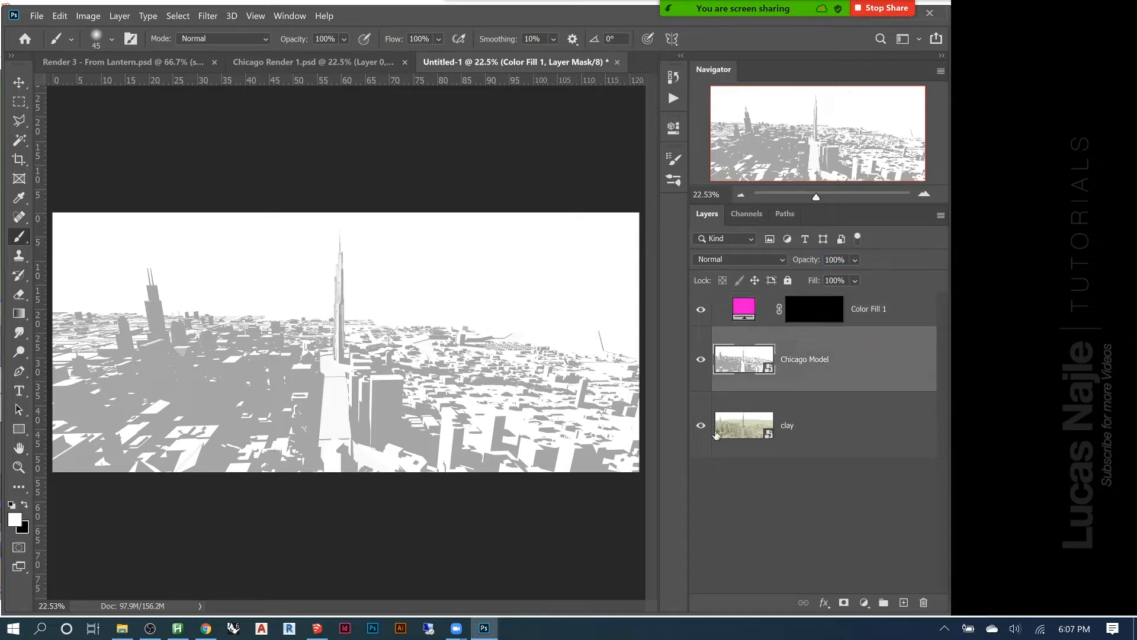
click(701, 426)
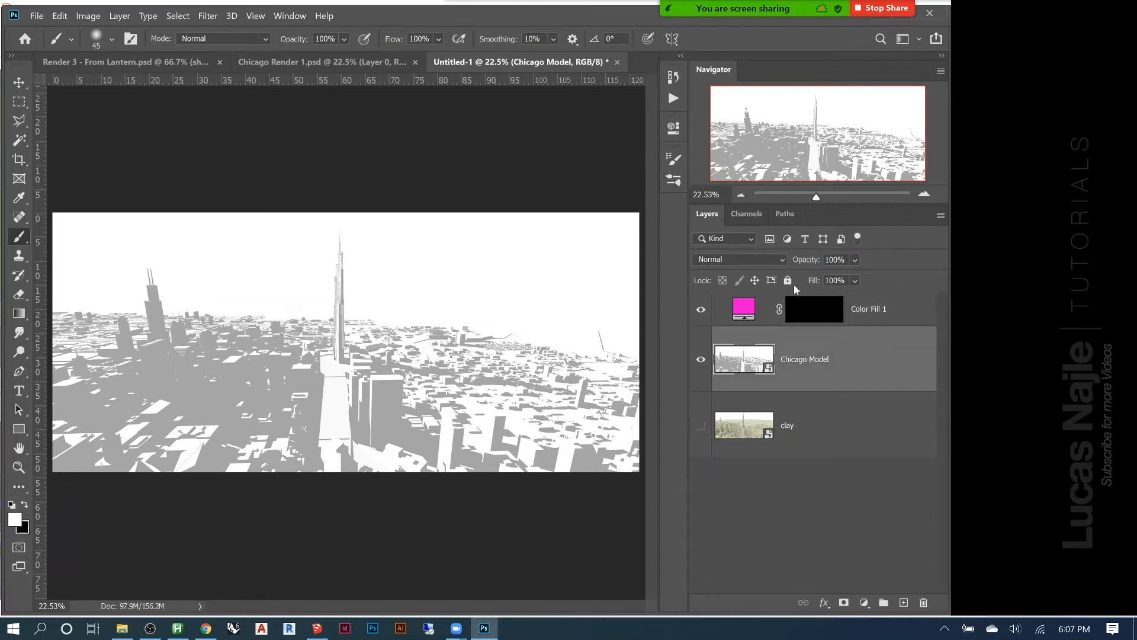
Test a reduced opacity on the Chicago Model layer, and restore it to 100%
drag(807, 262, 774, 268)
text(100)
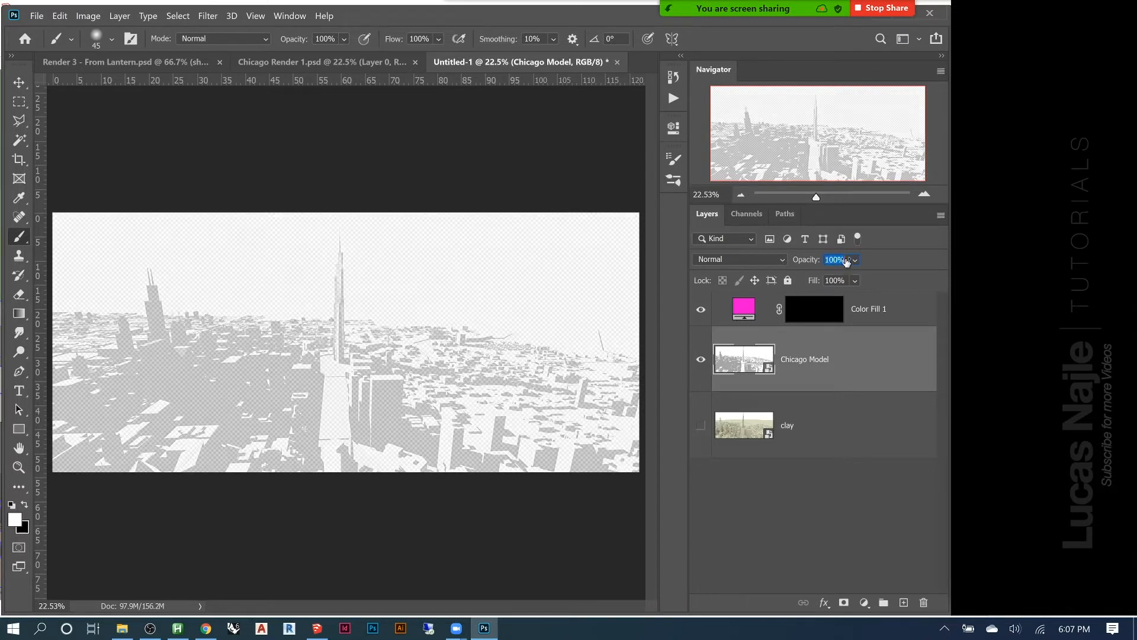
key(Return)
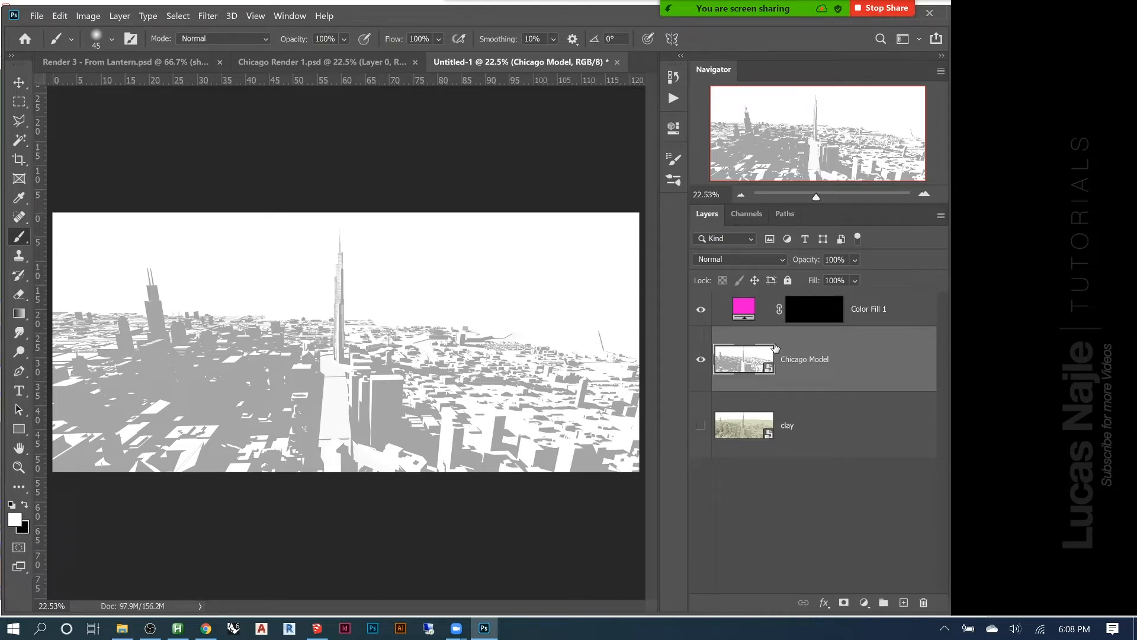
Duplicate the Chicago Model layer
key(ctrl+j)
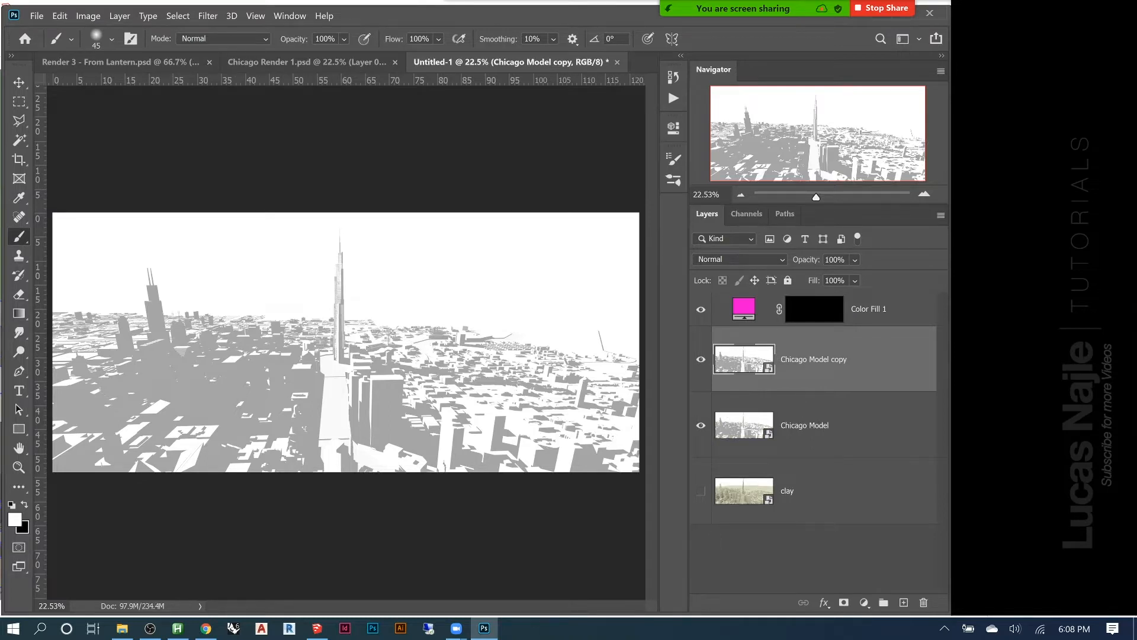
drag(991, 70, 752, 75)
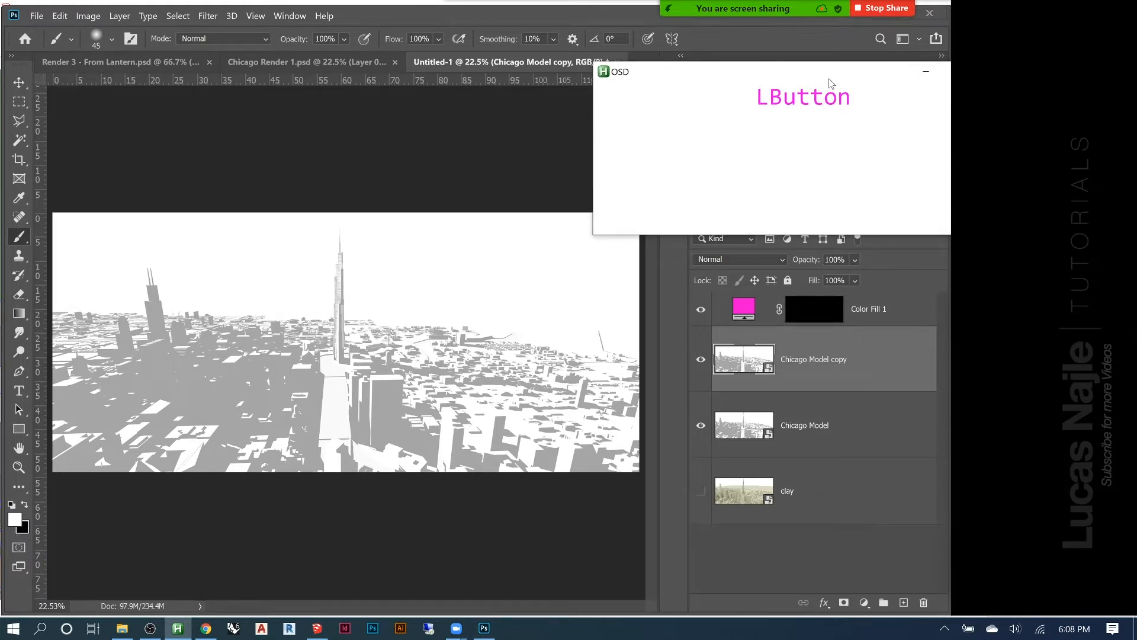
drag(827, 82, 554, 119)
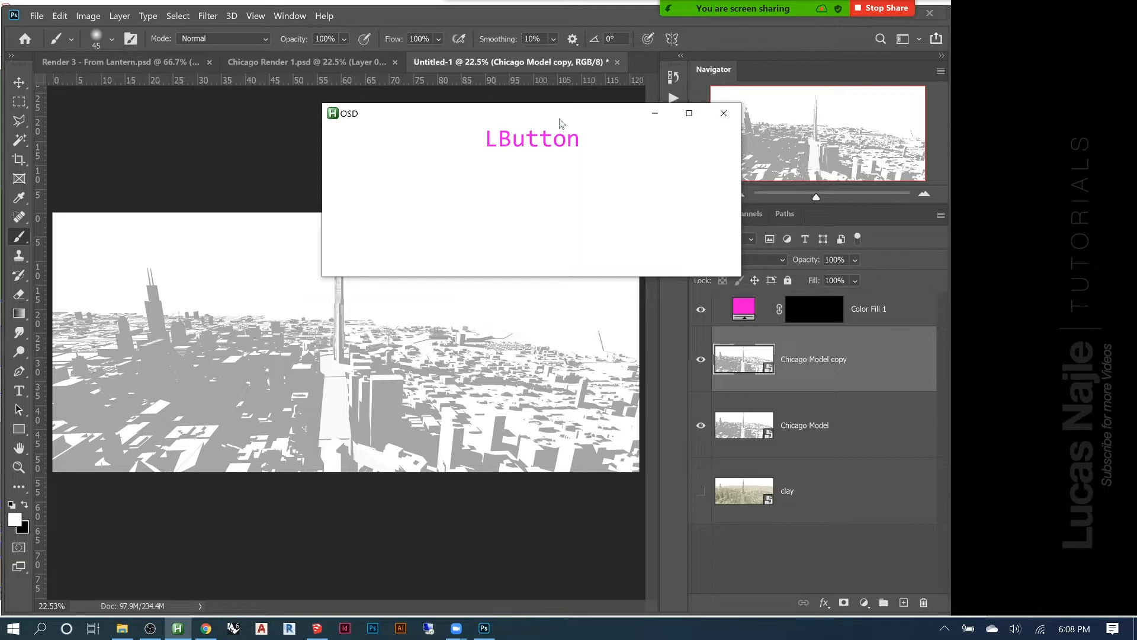
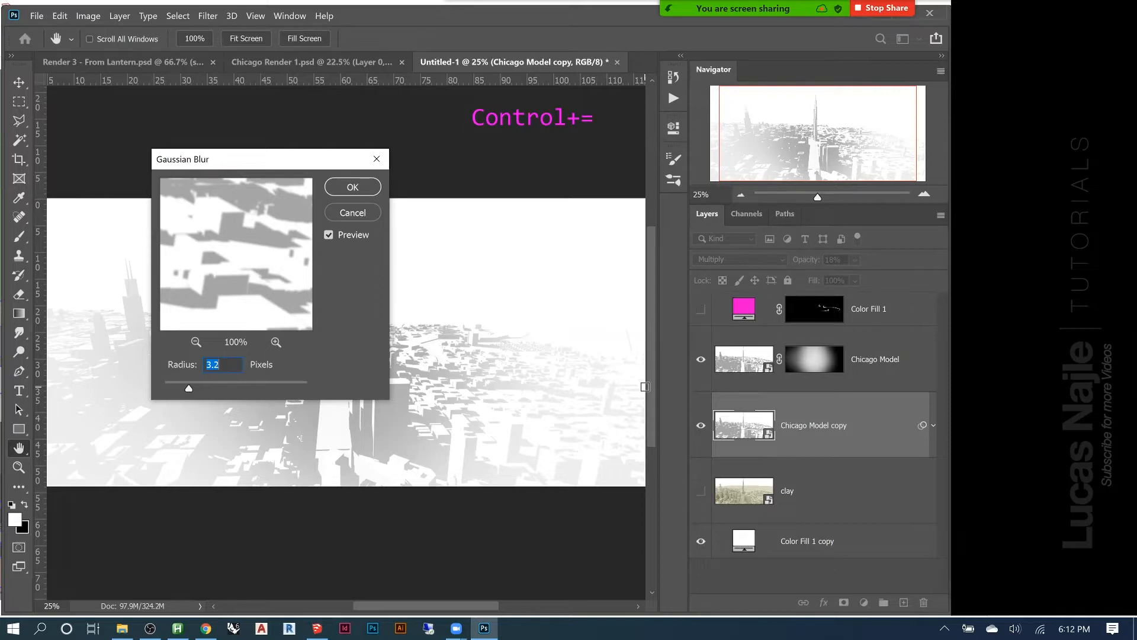
Apply a Gaussian Blur with a radius of about 4.7 pixels to the Chicago Model copy layer, and set its opacity to 40%
click(188, 389)
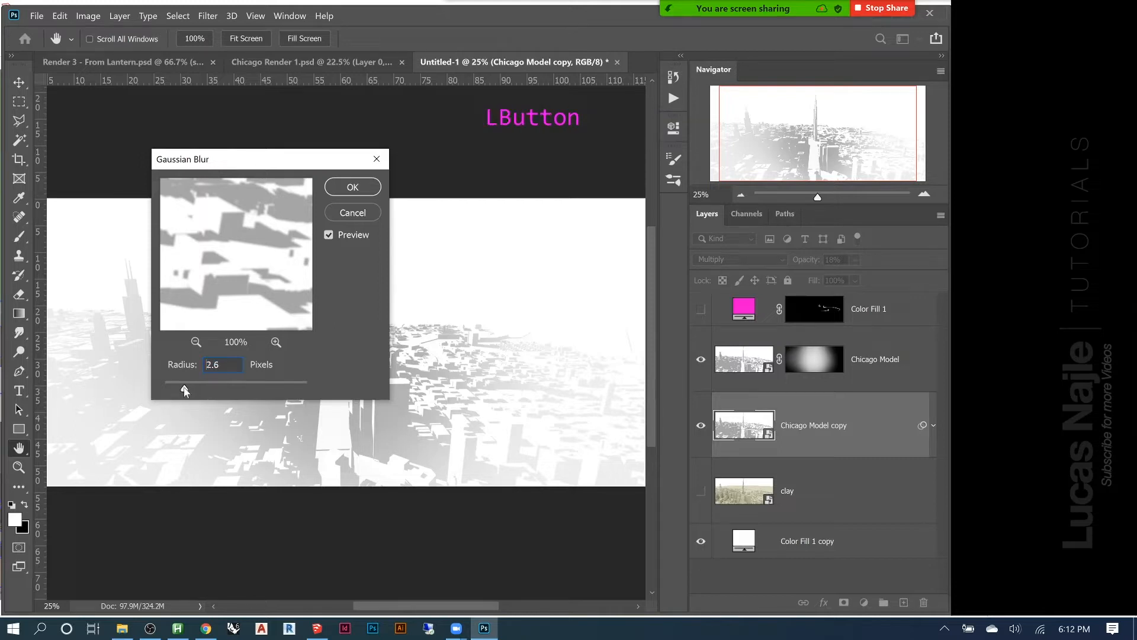
drag(181, 391, 177, 390)
click(613, 356)
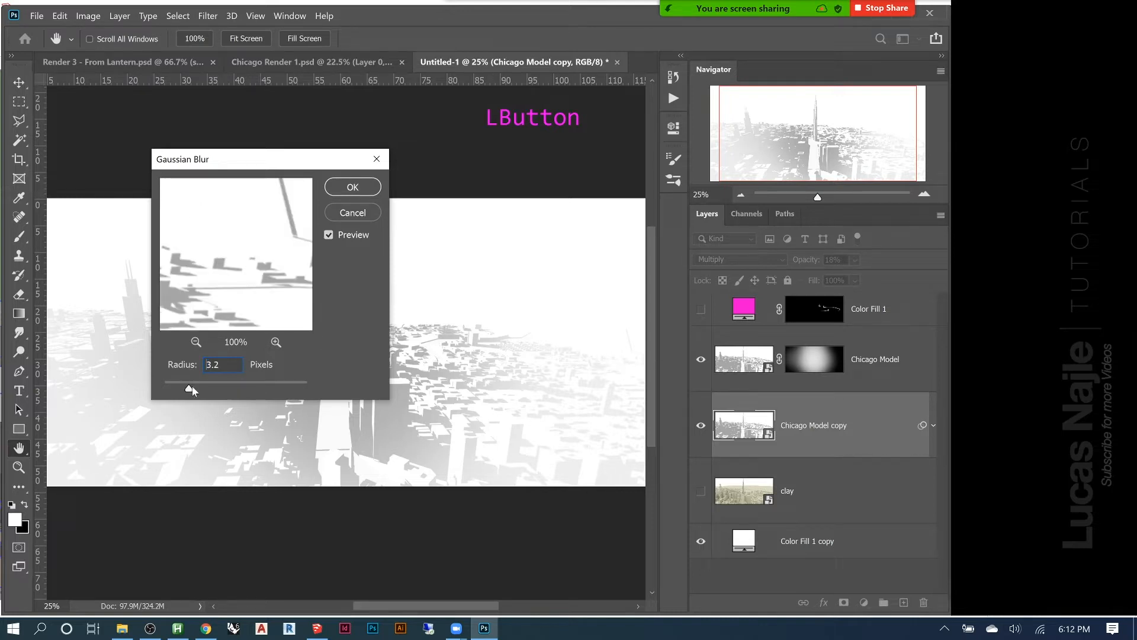
drag(236, 389, 261, 388)
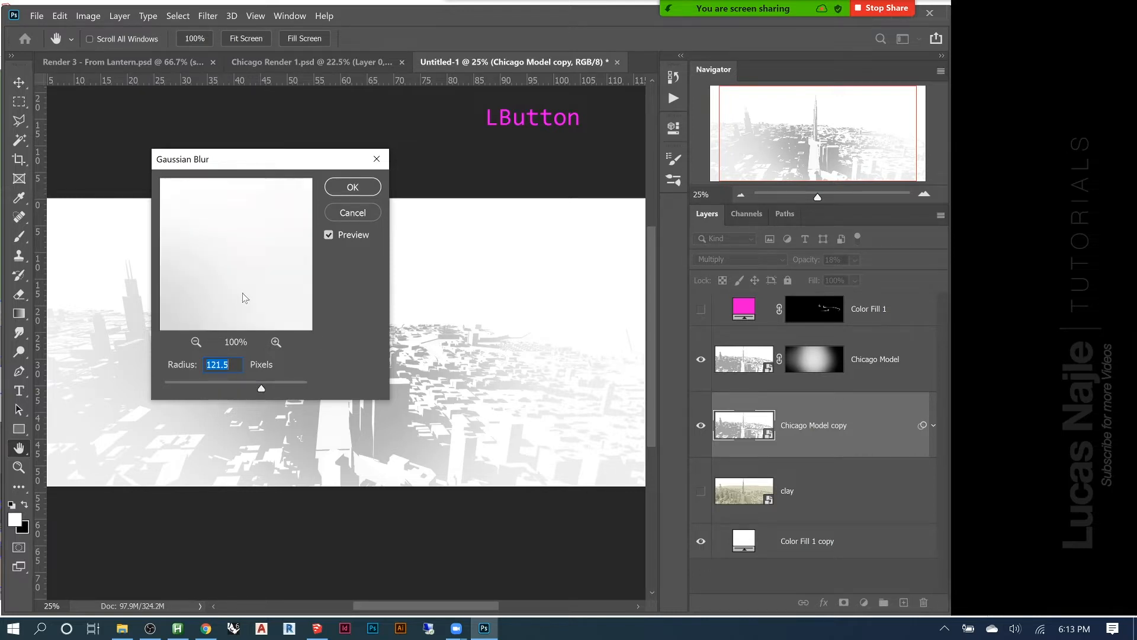
drag(261, 388, 212, 393)
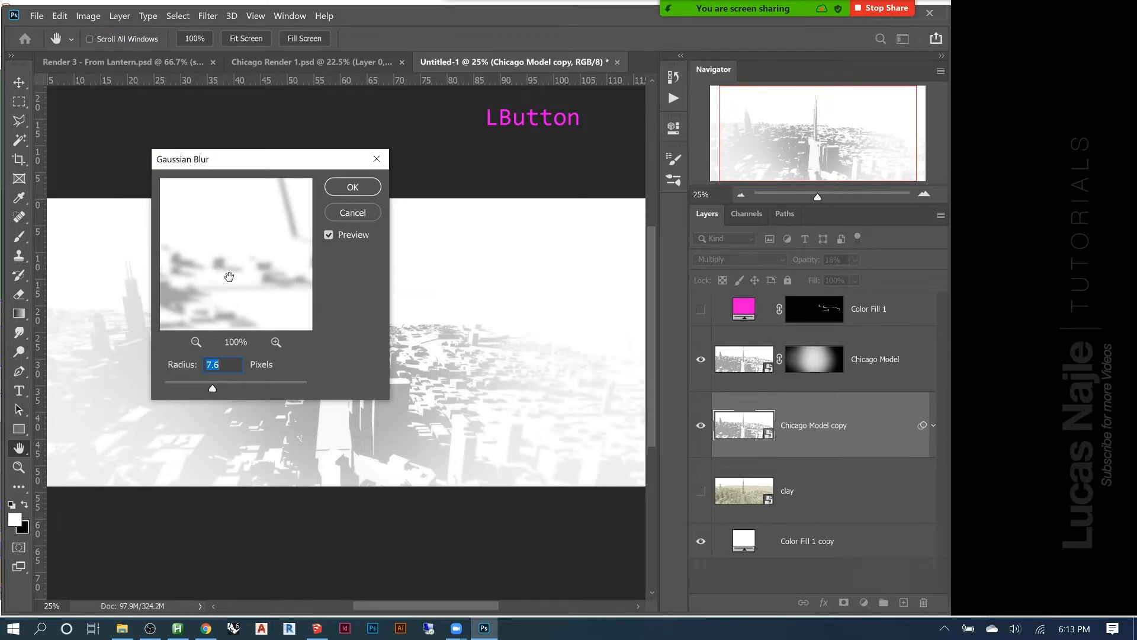
drag(211, 391, 206, 391)
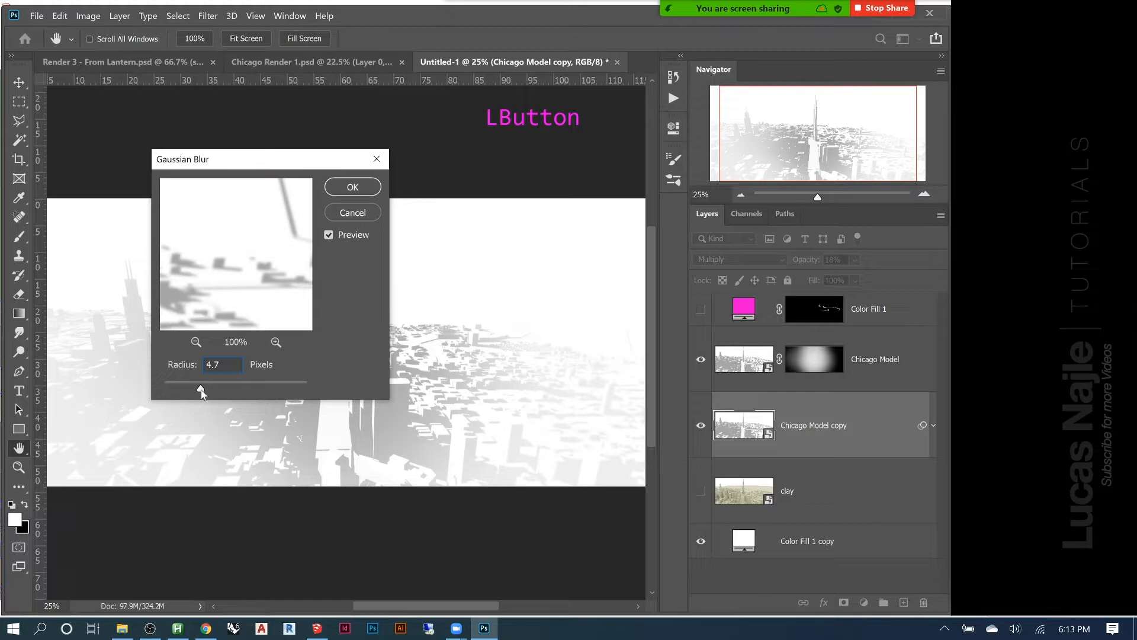
drag(201, 389, 200, 389)
click(337, 186)
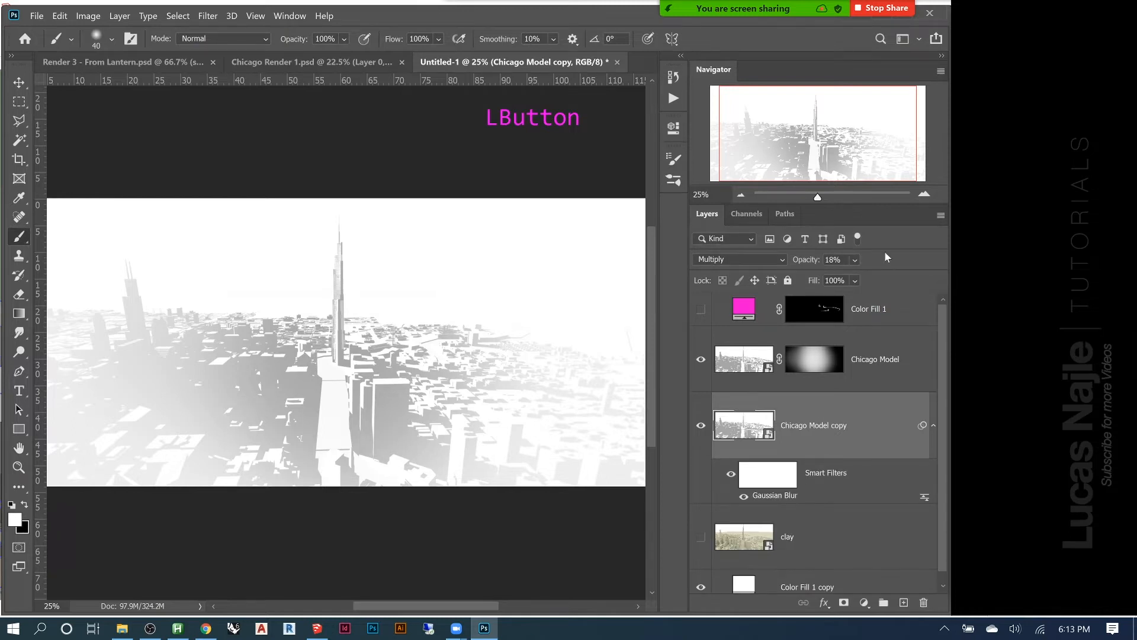
drag(809, 263, 820, 264)
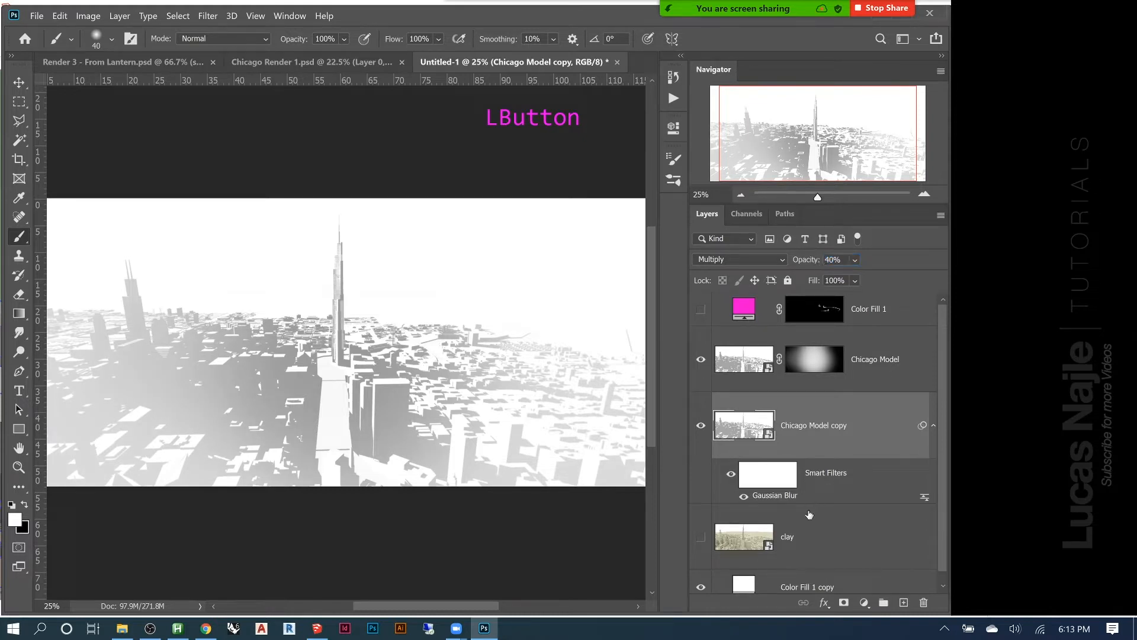
Show the clay layer and toggle the Chicago Model overlay to compare its effect on the clay render
click(702, 537)
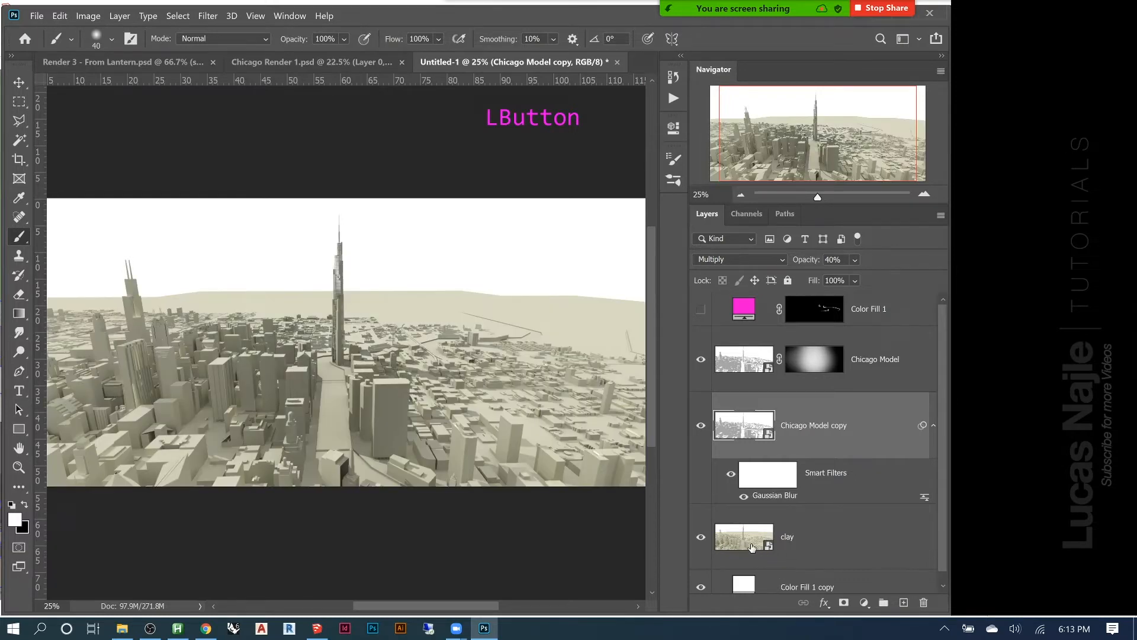
drag(701, 425, 701, 359)
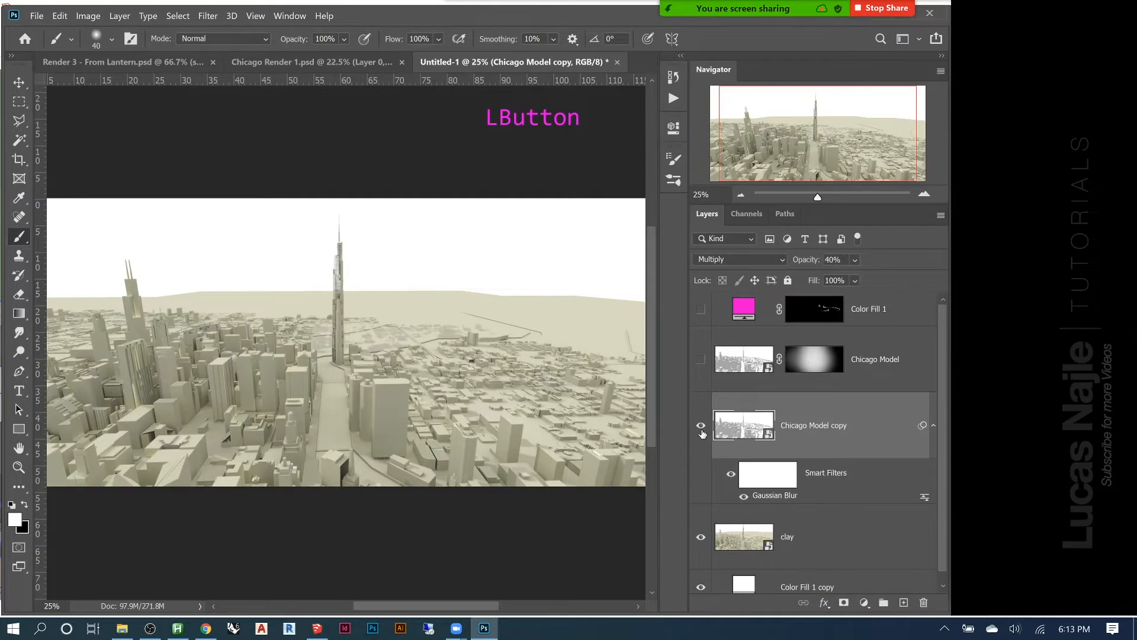
click(701, 363)
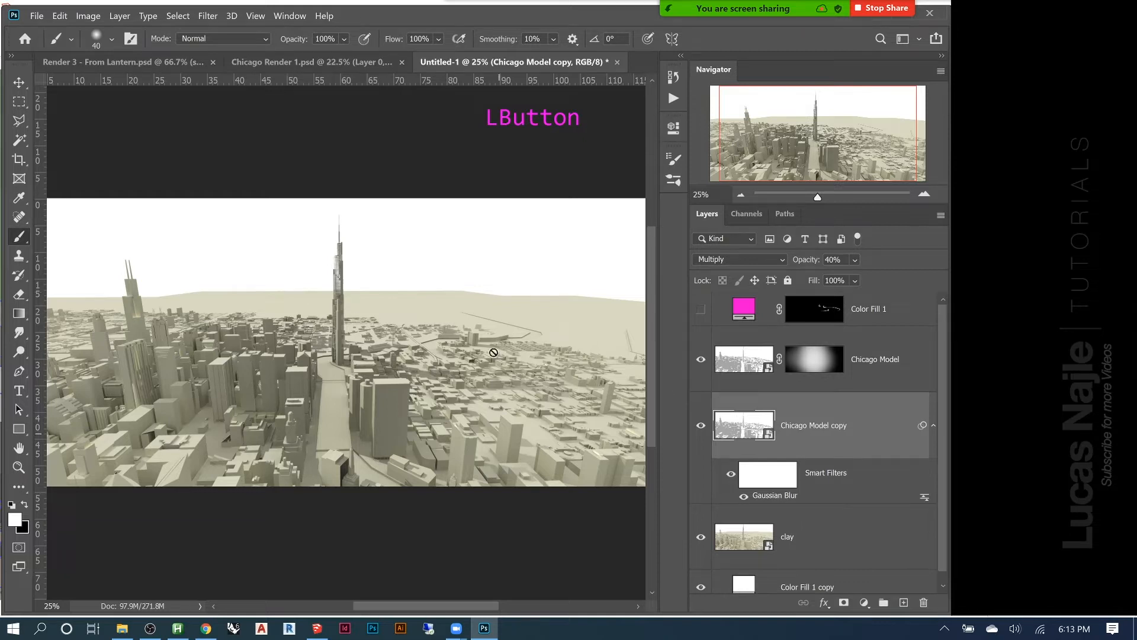
Compare the isolated clay render with the full layer stack, and select the clay layer
alt+click(702, 537)
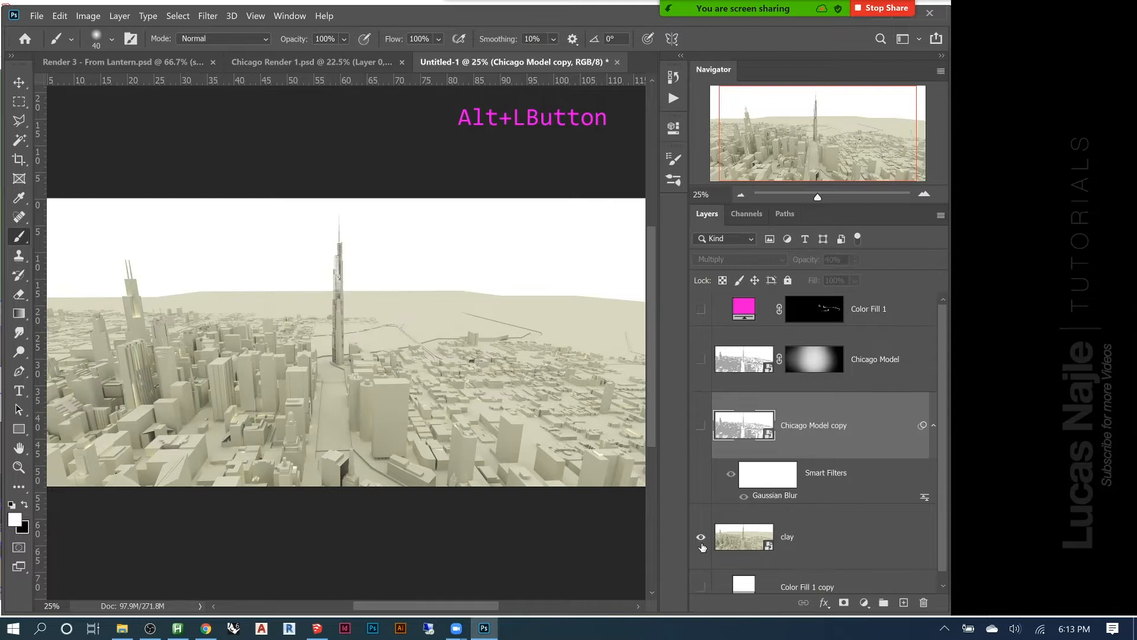
alt+click(702, 537)
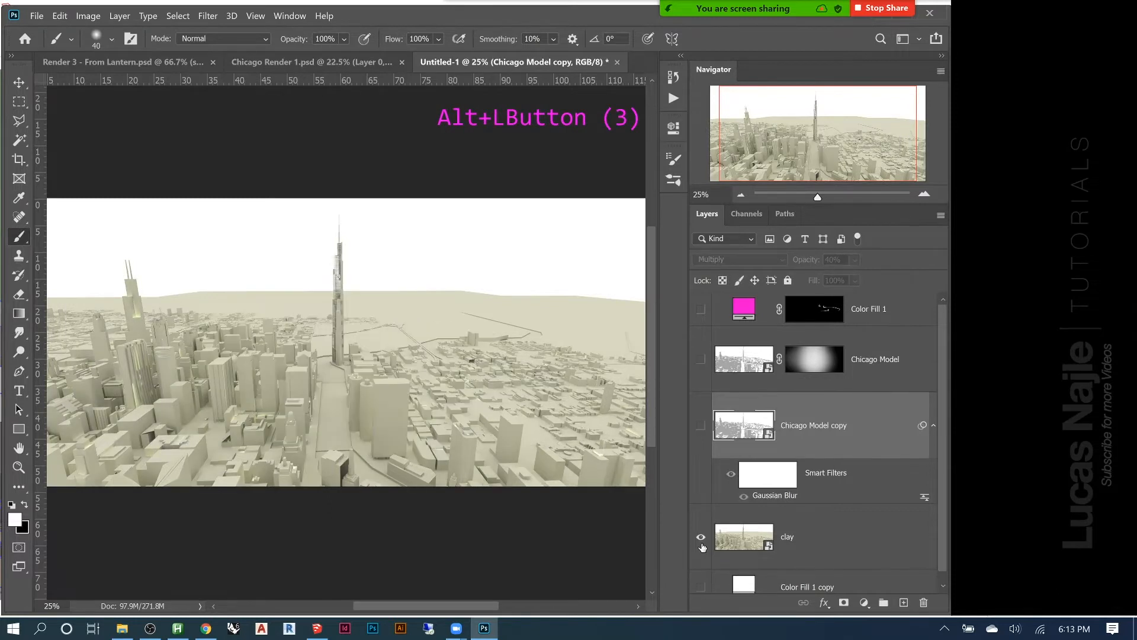
alt+click(702, 540)
alt+click(701, 541)
alt+click(702, 540)
alt+click(701, 540)
alt+click(701, 541)
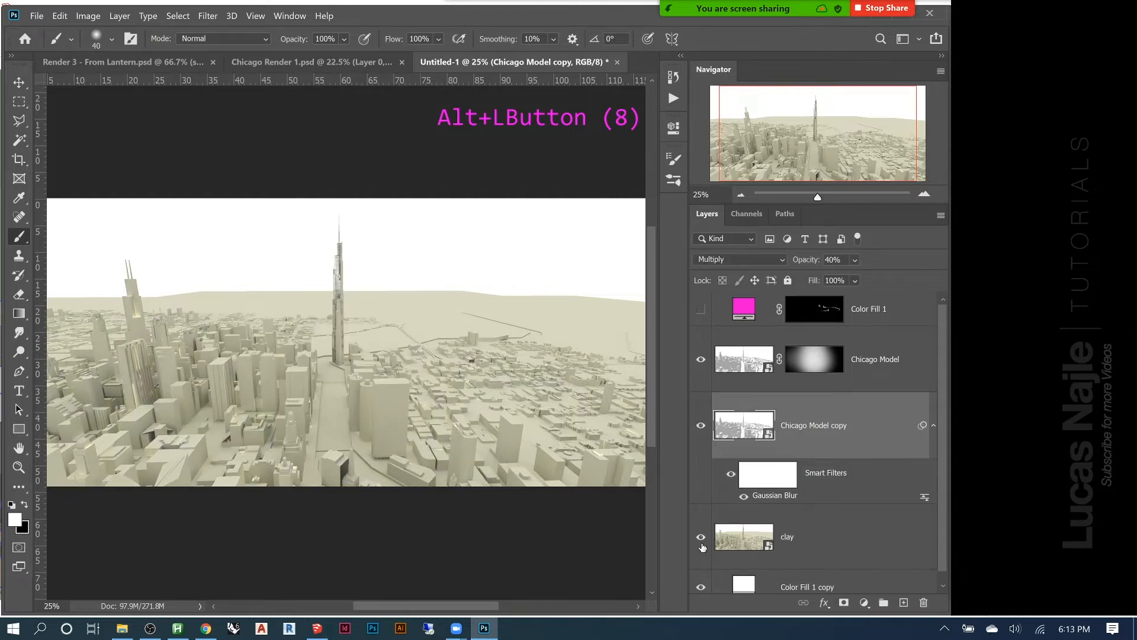
click(822, 540)
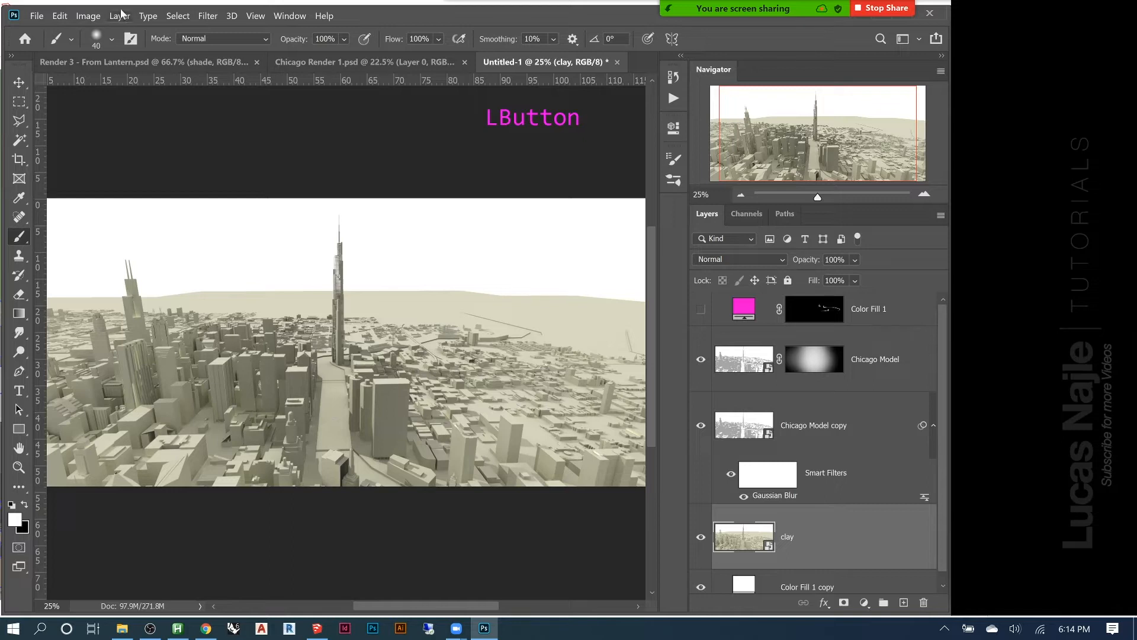
Try a Levels adjustment on the clay layer with the black input level at 34 and the white input level at 218
click(70, 16)
click(81, 18)
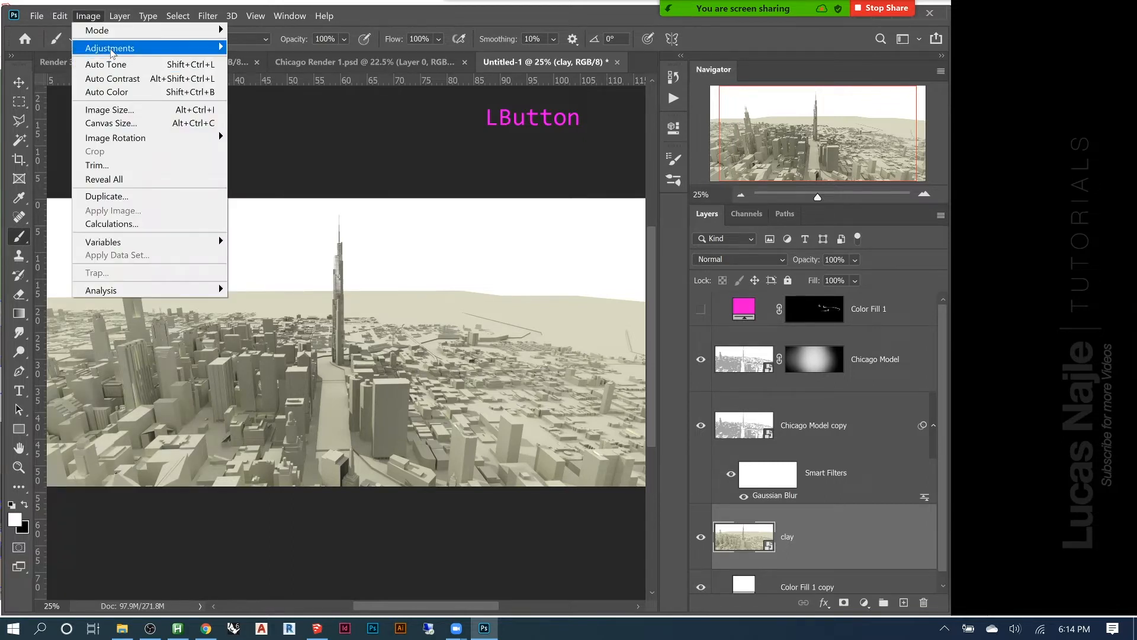
mouse_move(220, 48)
click(266, 66)
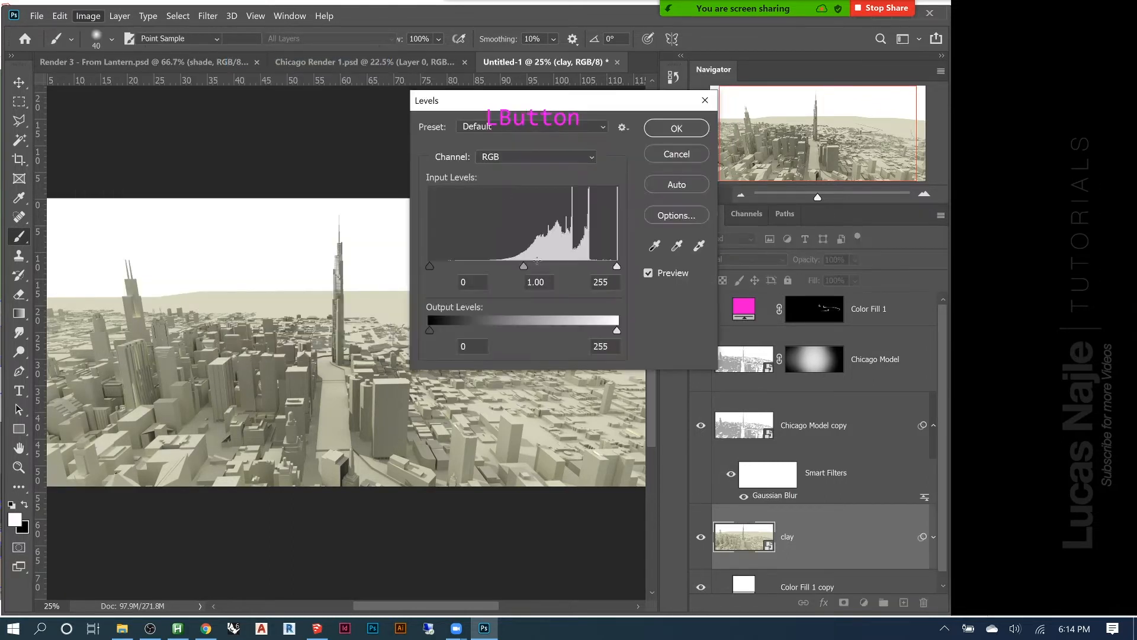
drag(516, 105, 756, 200)
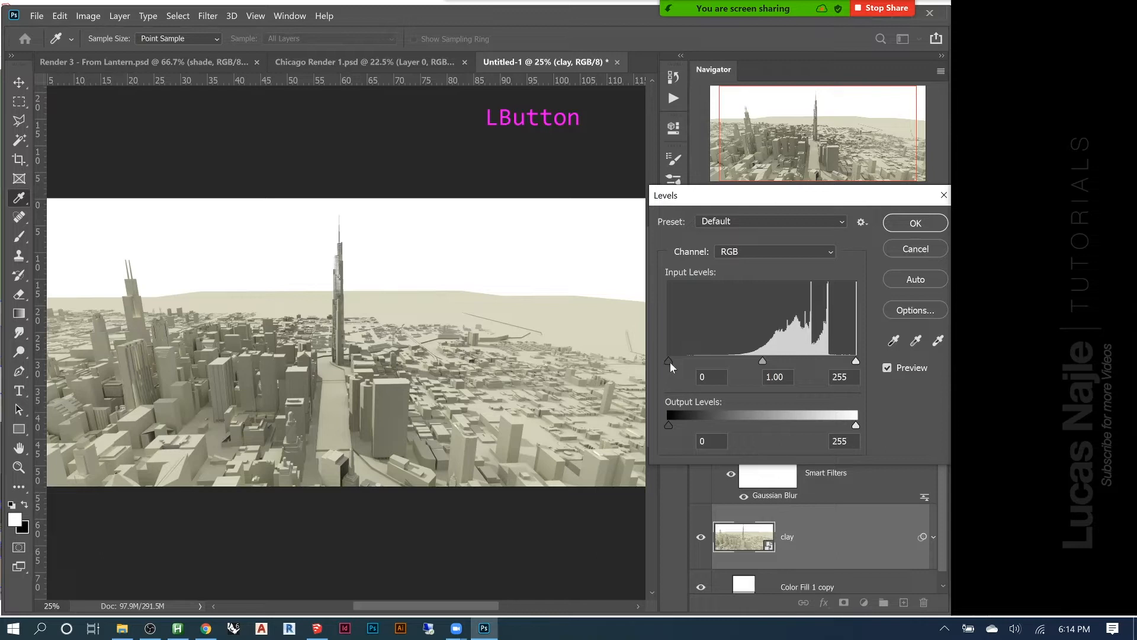
drag(669, 360, 681, 360)
drag(857, 360, 847, 360)
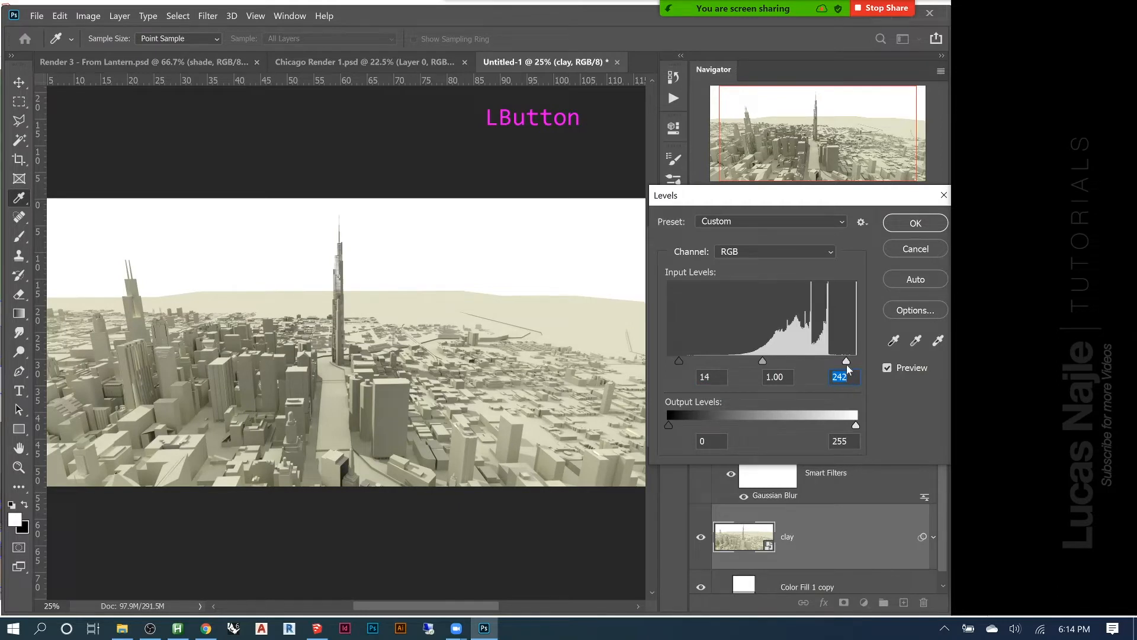
drag(846, 364, 829, 366)
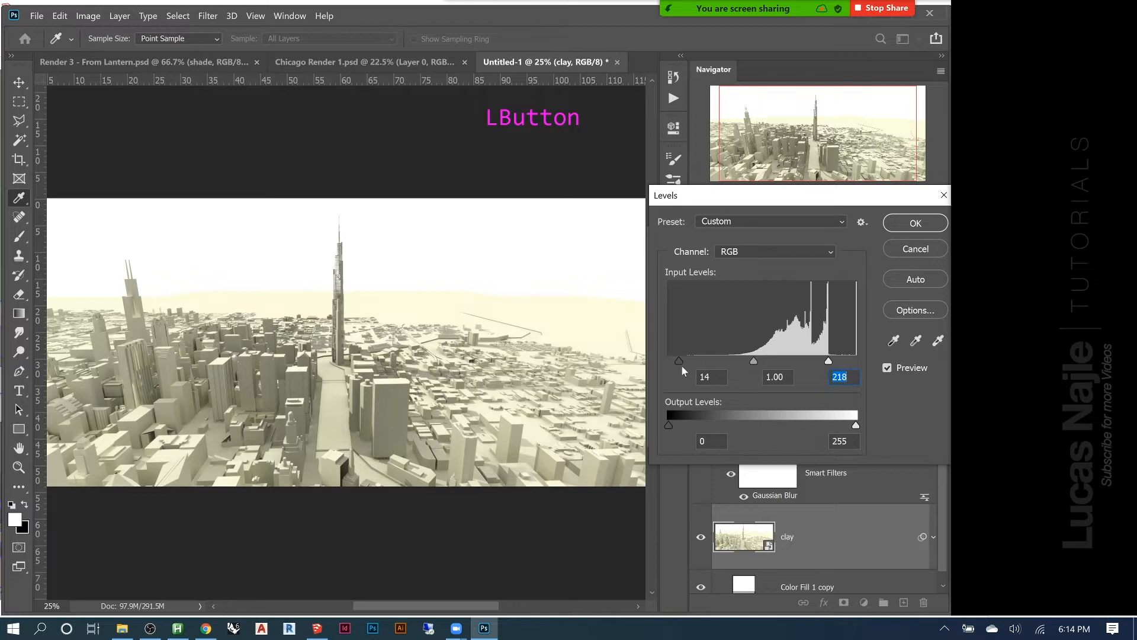
mouse_move(679, 361)
mouse_down()
mouse_move(744, 364)
mouse_move(693, 357)
mouse_up()
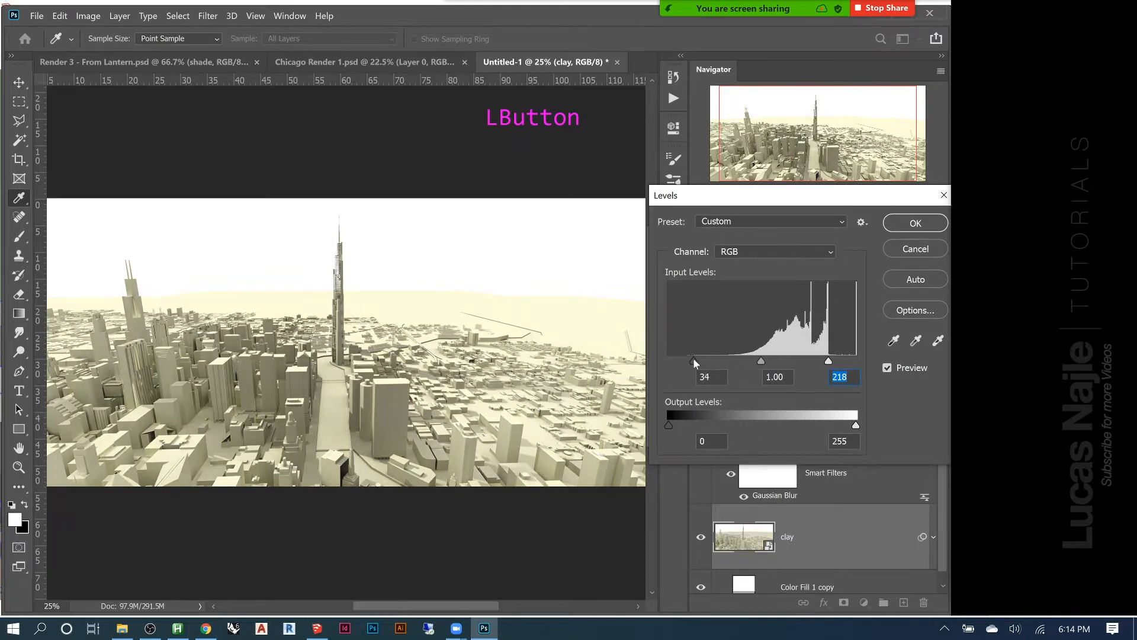
click(904, 249)
click(88, 16)
mouse_move(98, 49)
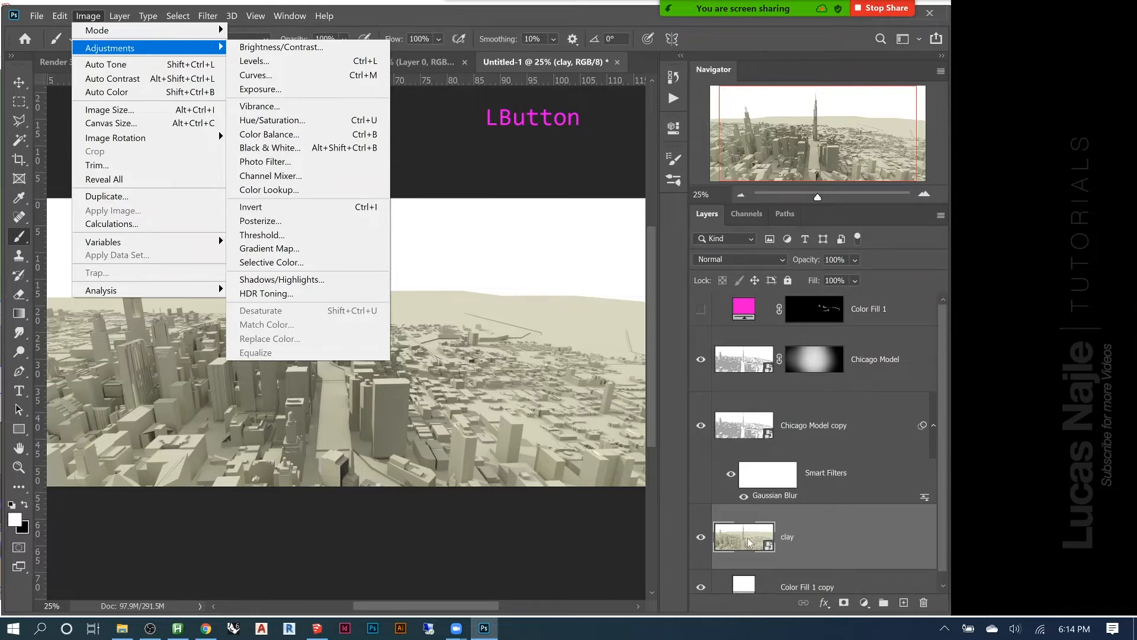
key(Escape)
key(Escape)
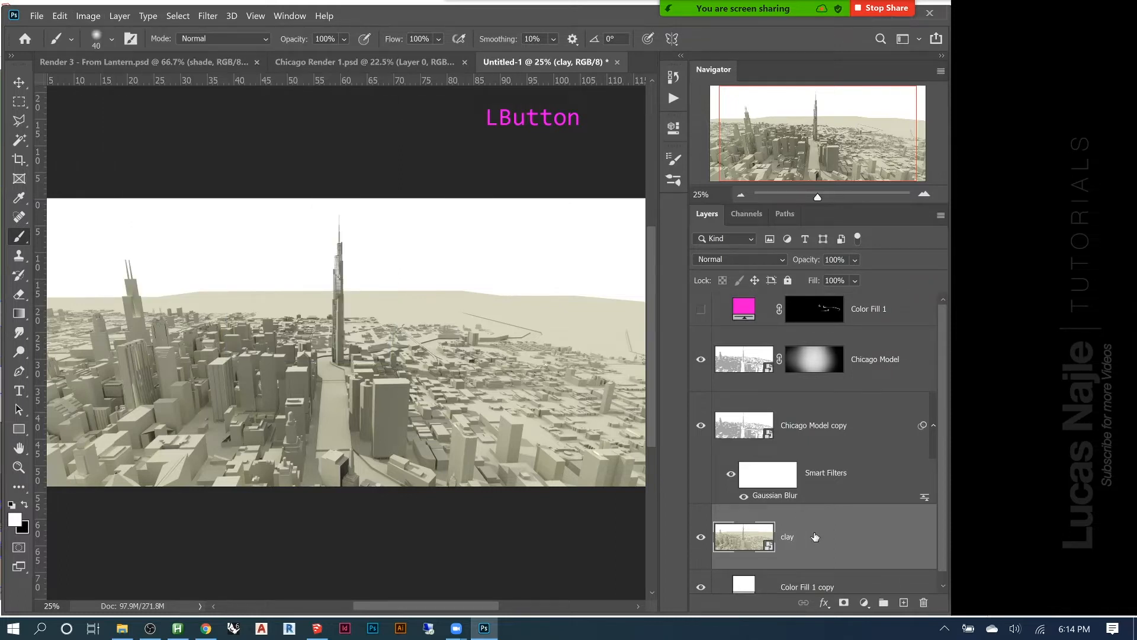
Add a Hue/Saturation adjustment layer above the clay layer with its saturation set to -100
click(864, 602)
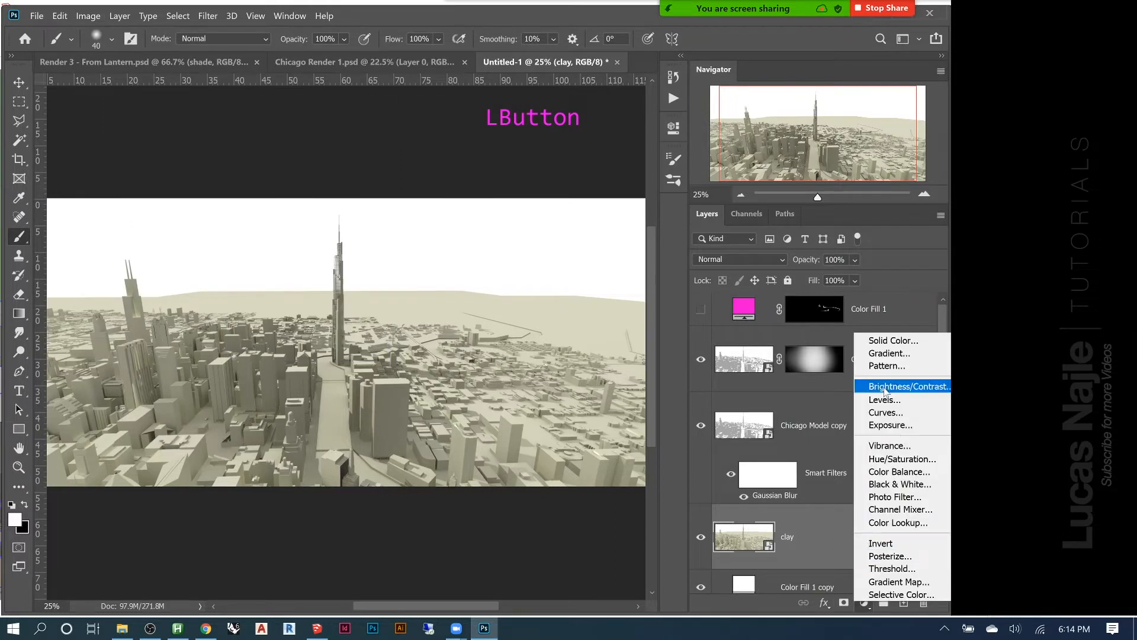
click(887, 460)
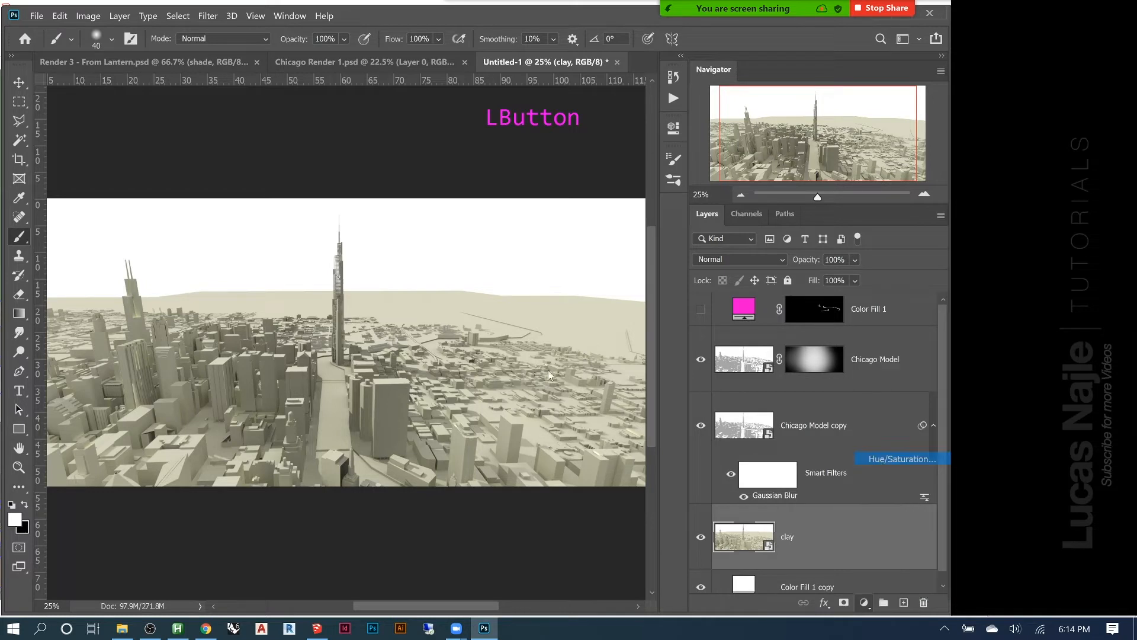
drag(548, 257, 458, 257)
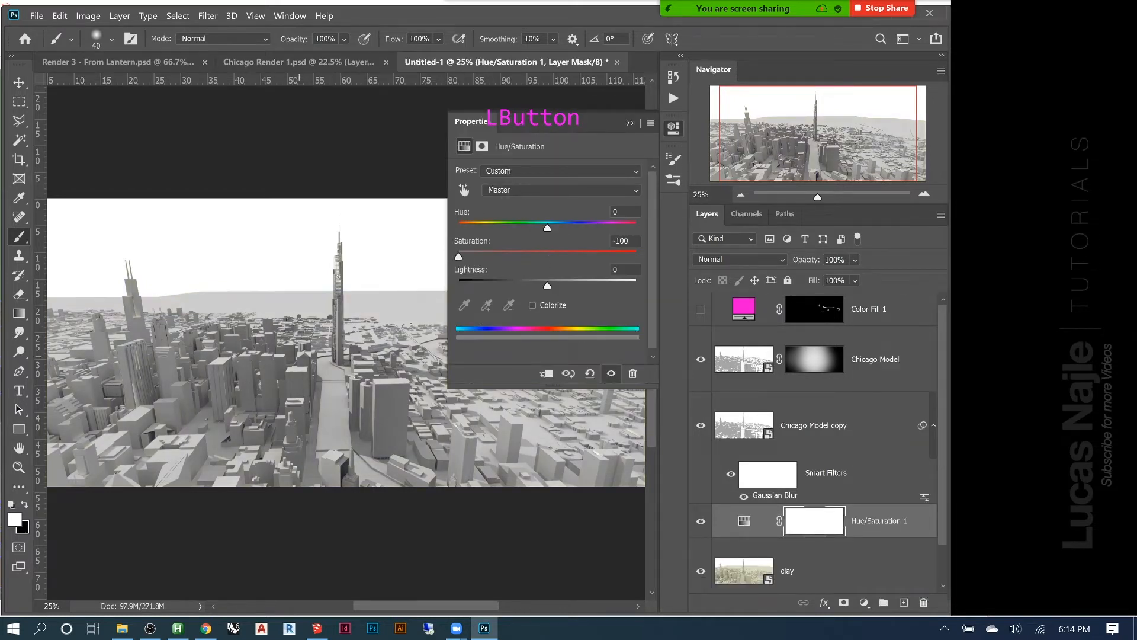
click(630, 121)
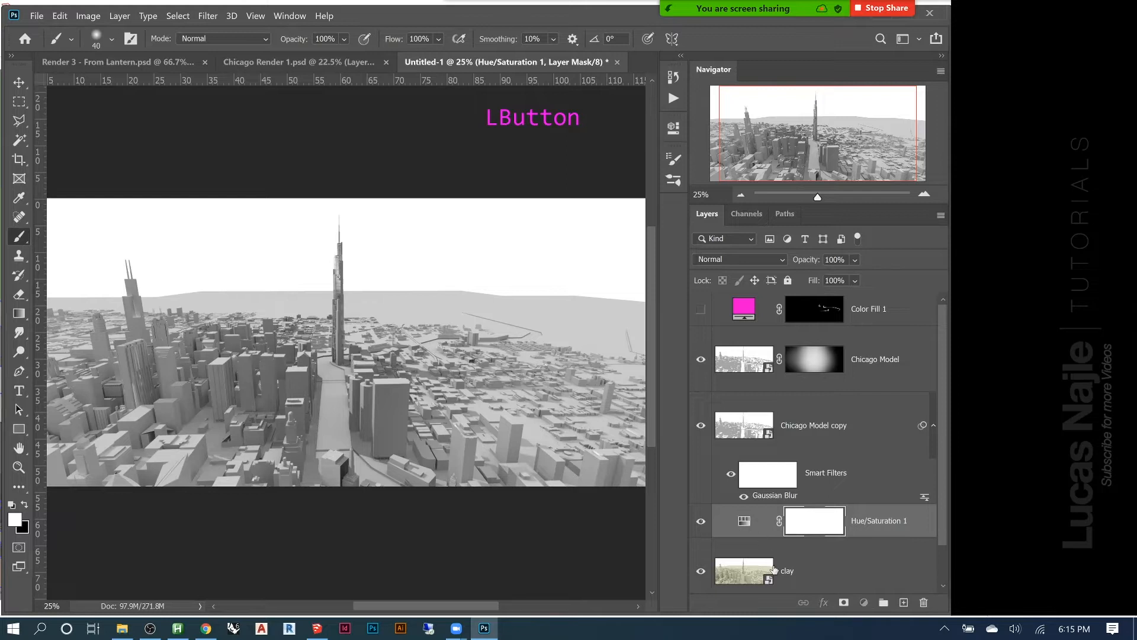
Clip the Hue/Saturation adjustment layer to clay to check its isolated effect, and delete the adjustment layer
click(758, 521)
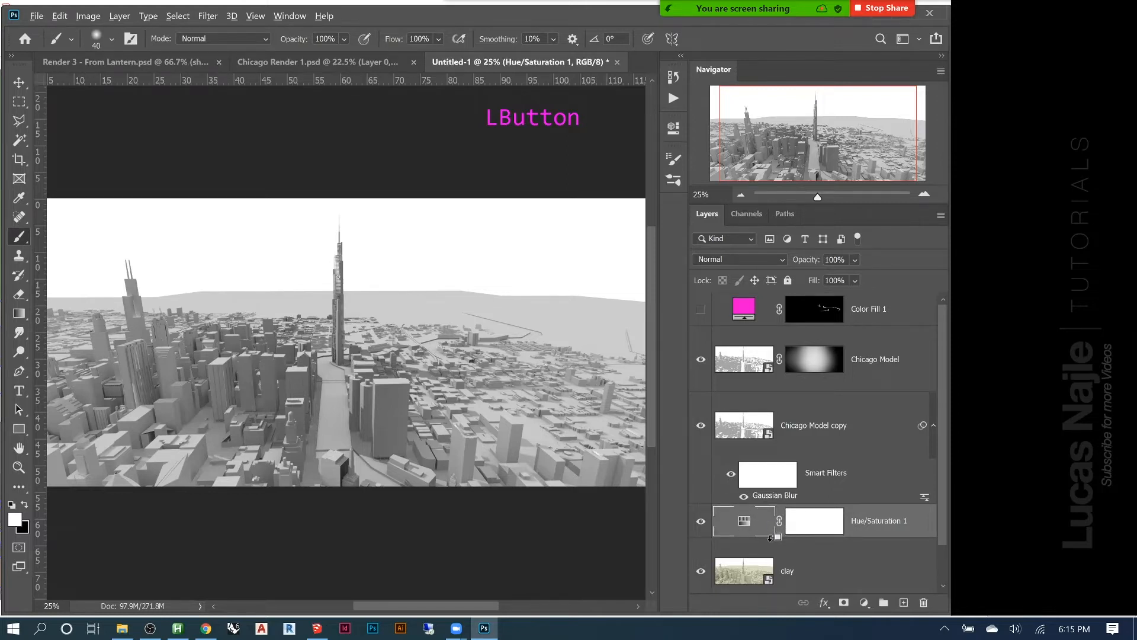
alt+click(771, 537)
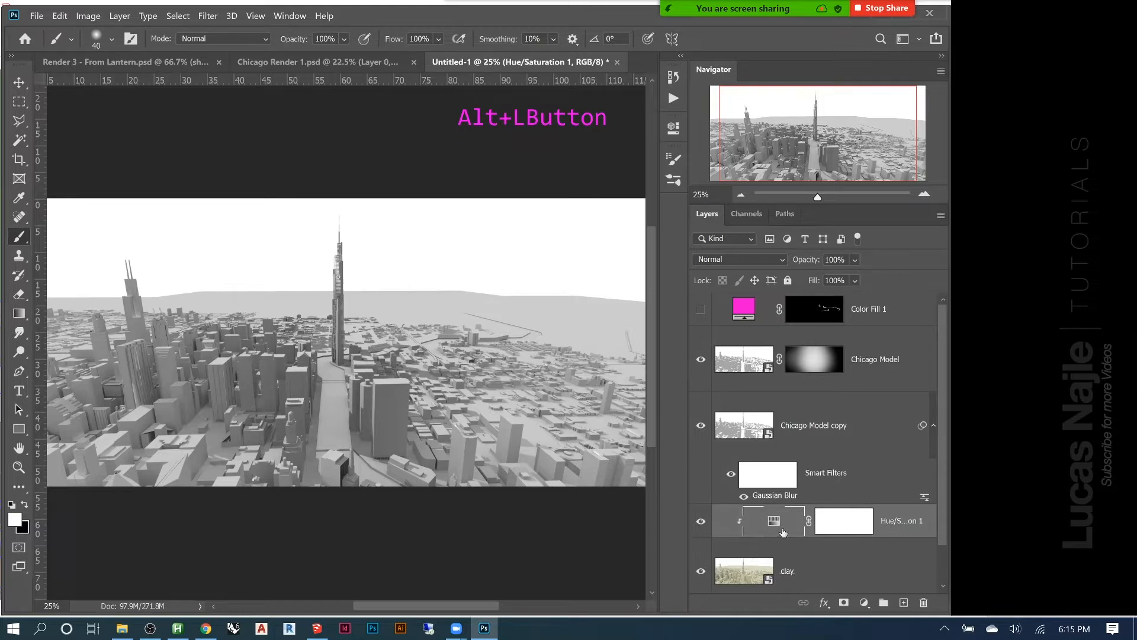
click(700, 522)
click(701, 523)
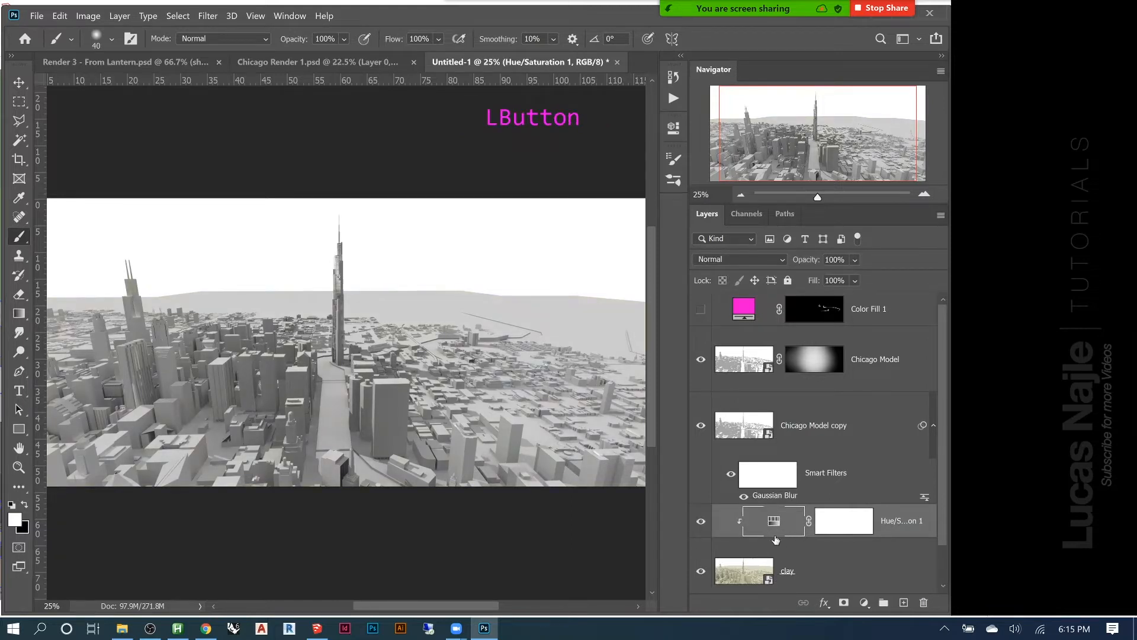
key(Delete)
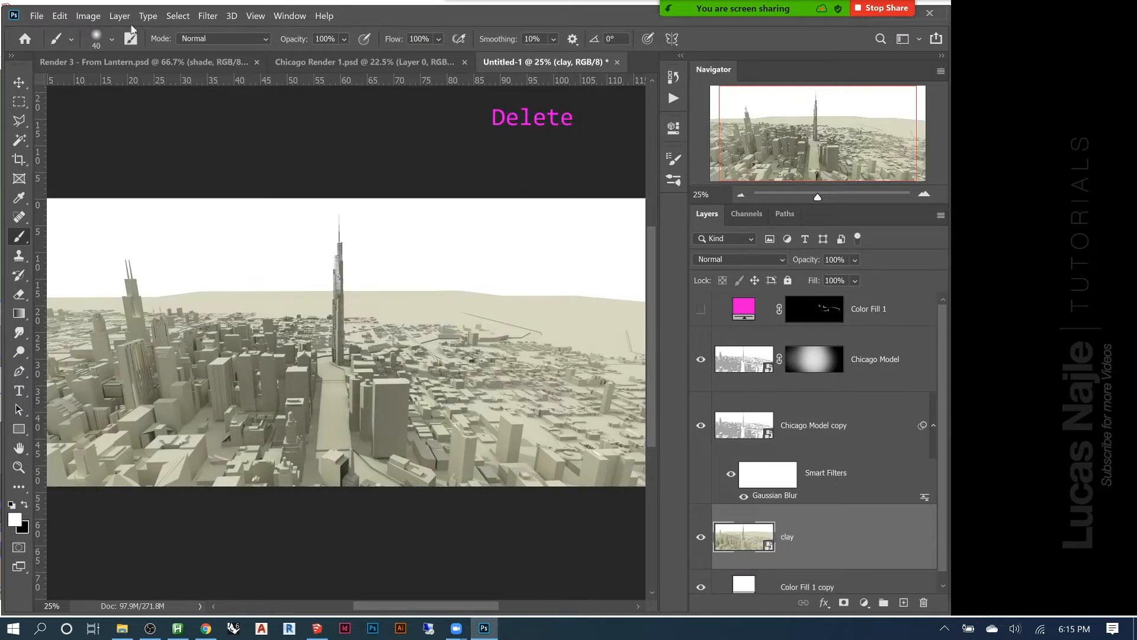
Fully desaturate the clay smart object with a Hue/Saturation smart filter at minimum saturation, keeping the clay layer selected
click(88, 16)
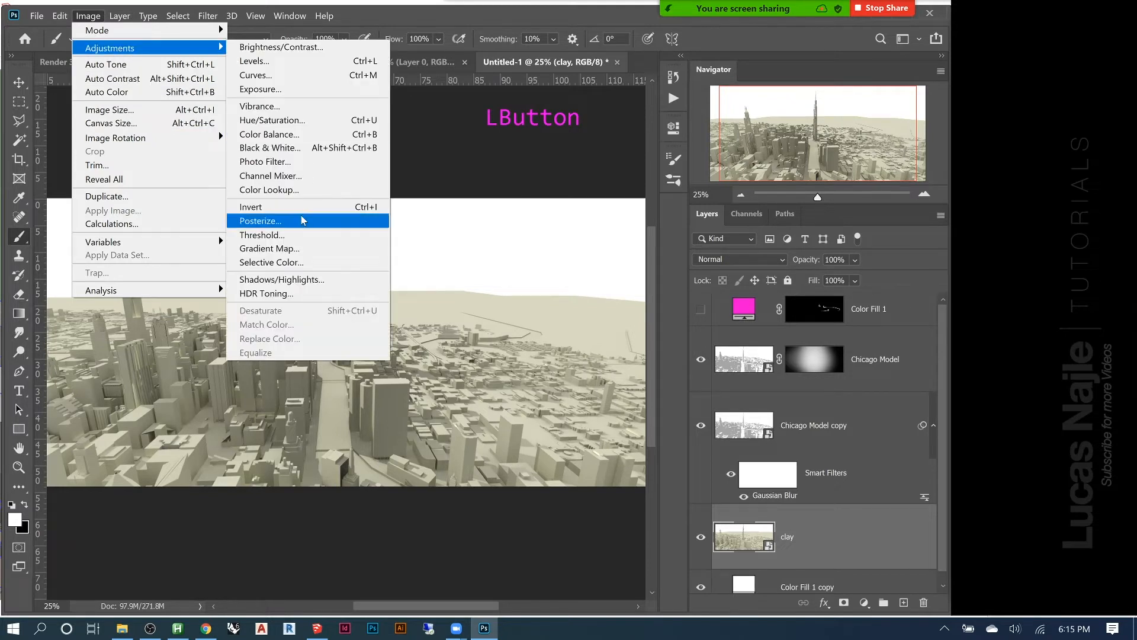
click(279, 120)
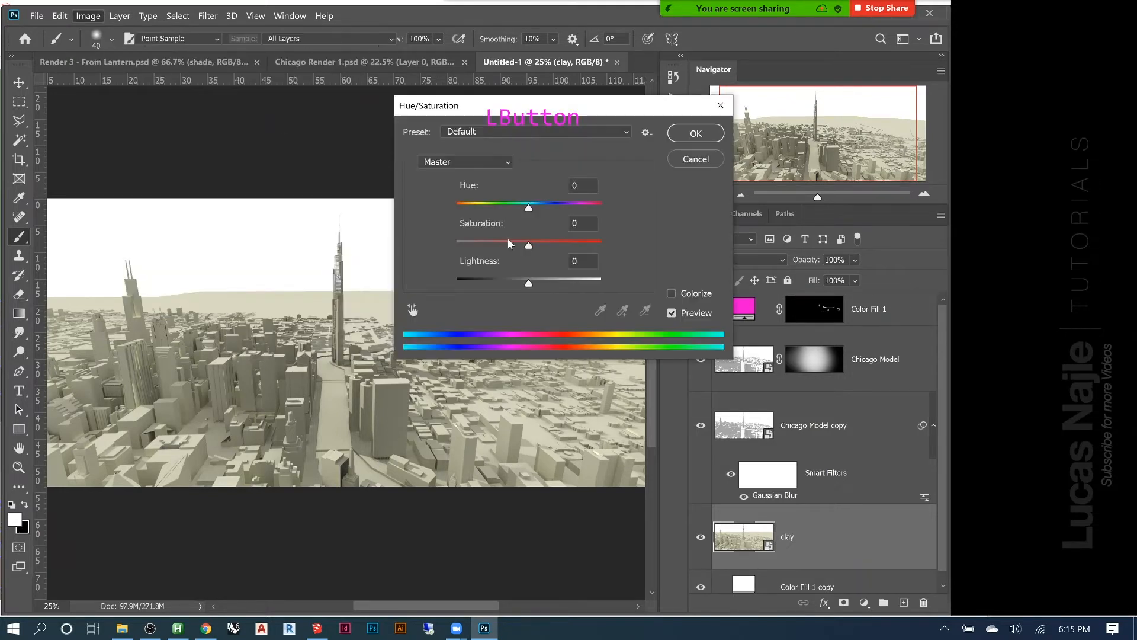
drag(525, 247, 456, 246)
click(696, 134)
key(b)
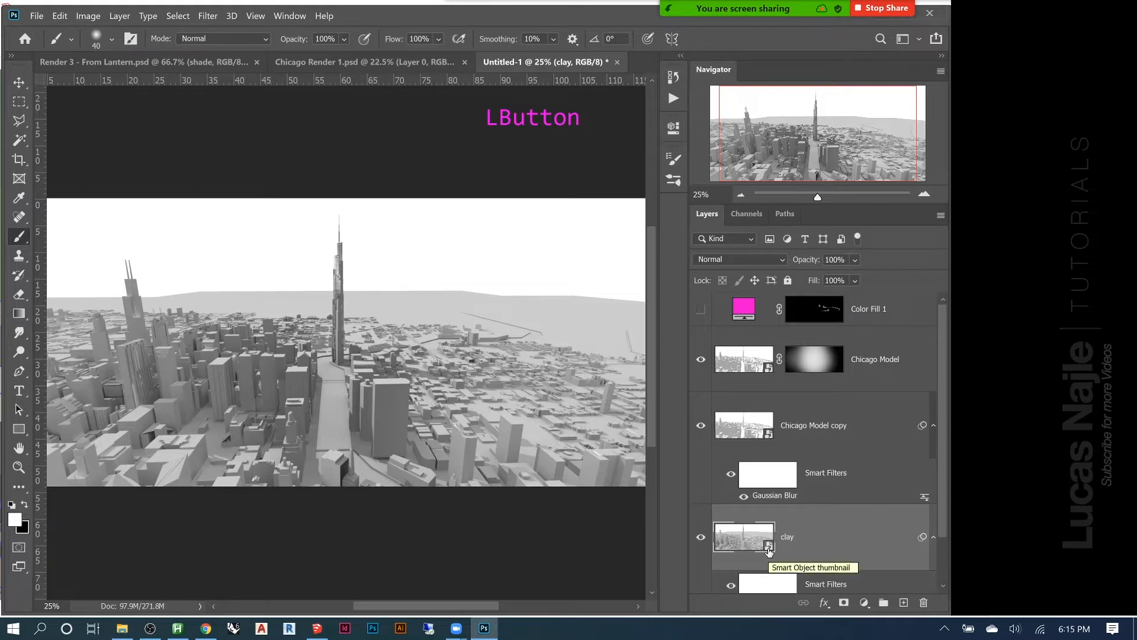
scroll(770, 548, down, 1)
scroll(772, 540, down, 1)
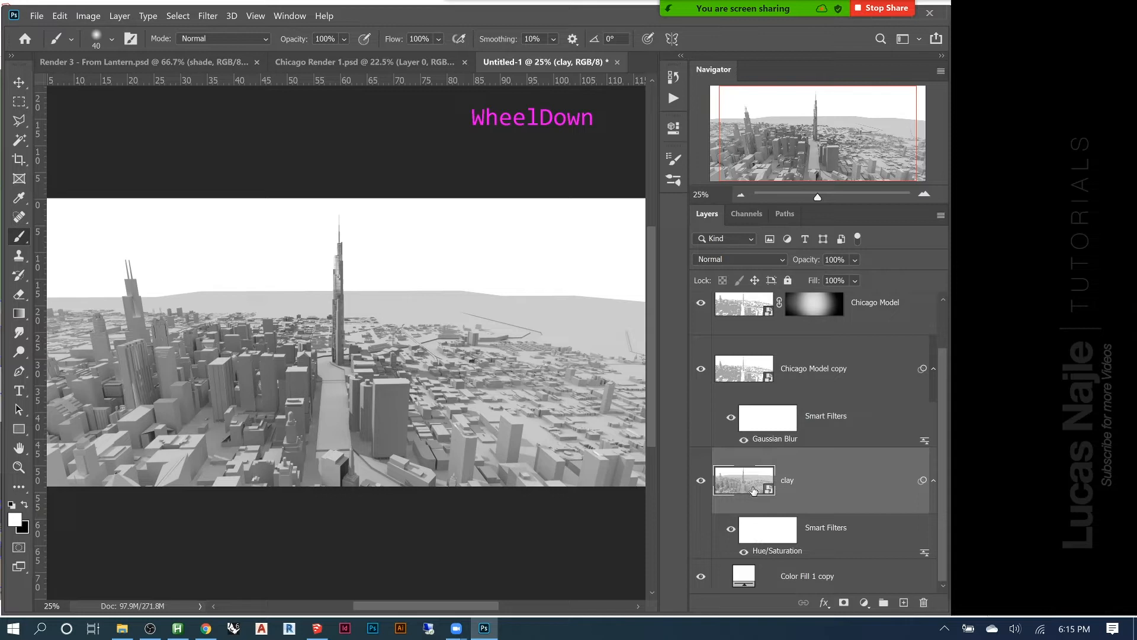
click(817, 476)
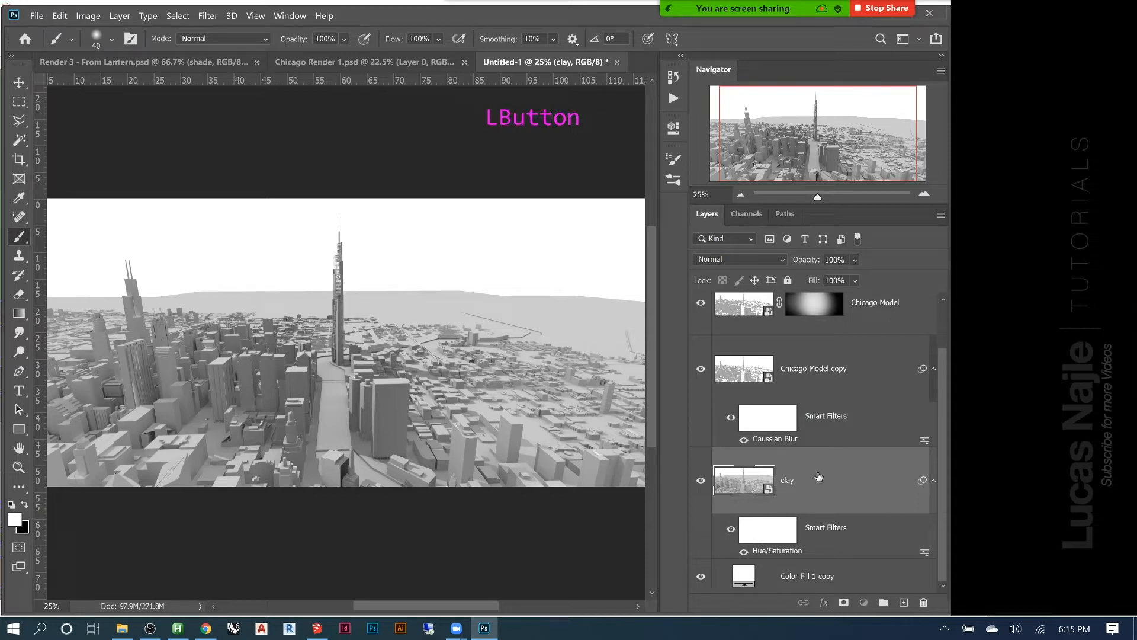
Apply a Levels adjustment to the clay layer and set its white input level to 202
key(ctrl+l)
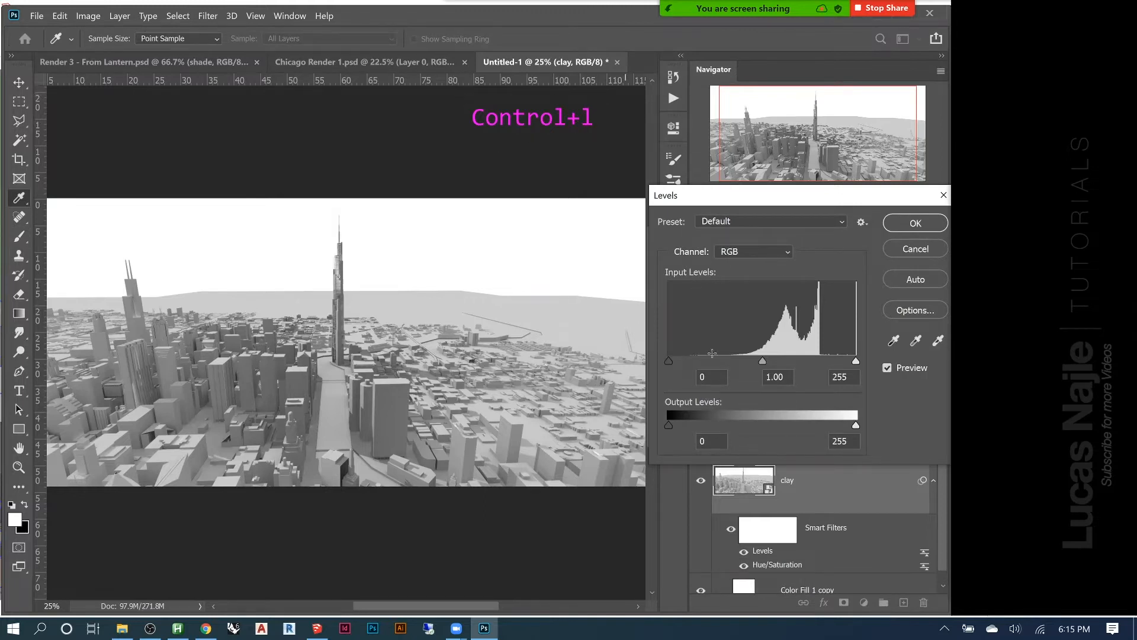
drag(666, 361, 682, 360)
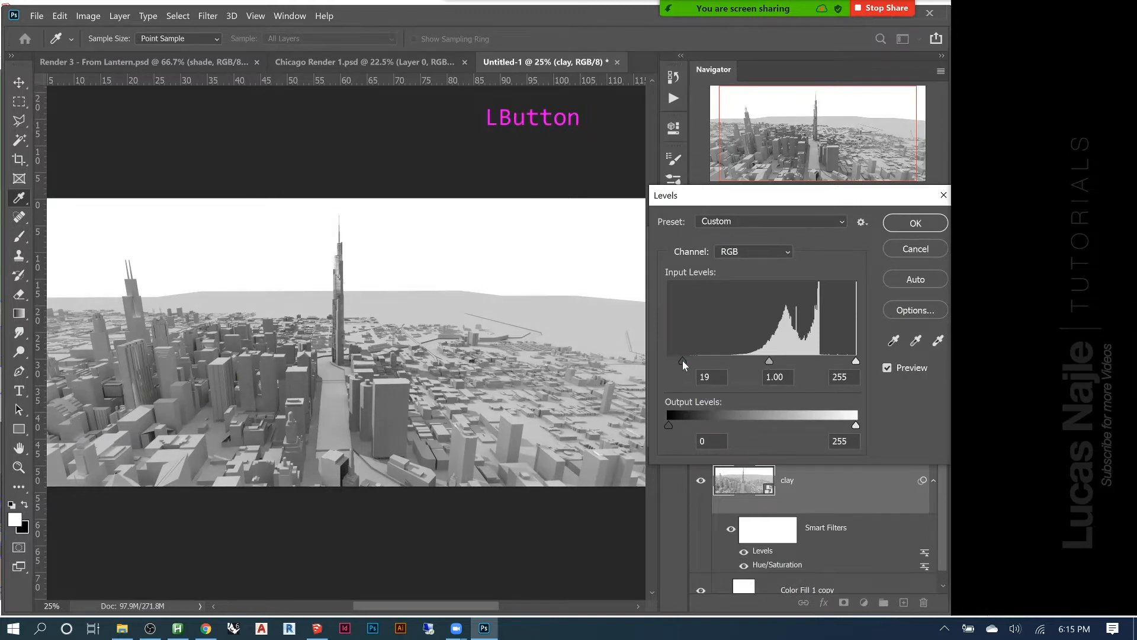
drag(865, 359, 853, 360)
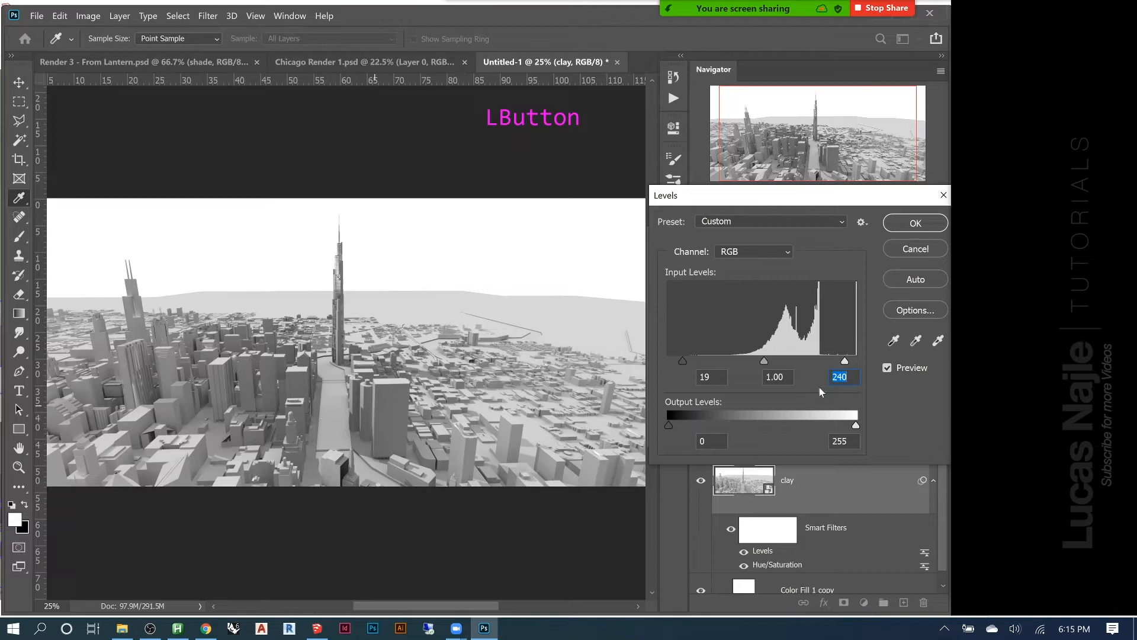
drag(848, 361, 782, 363)
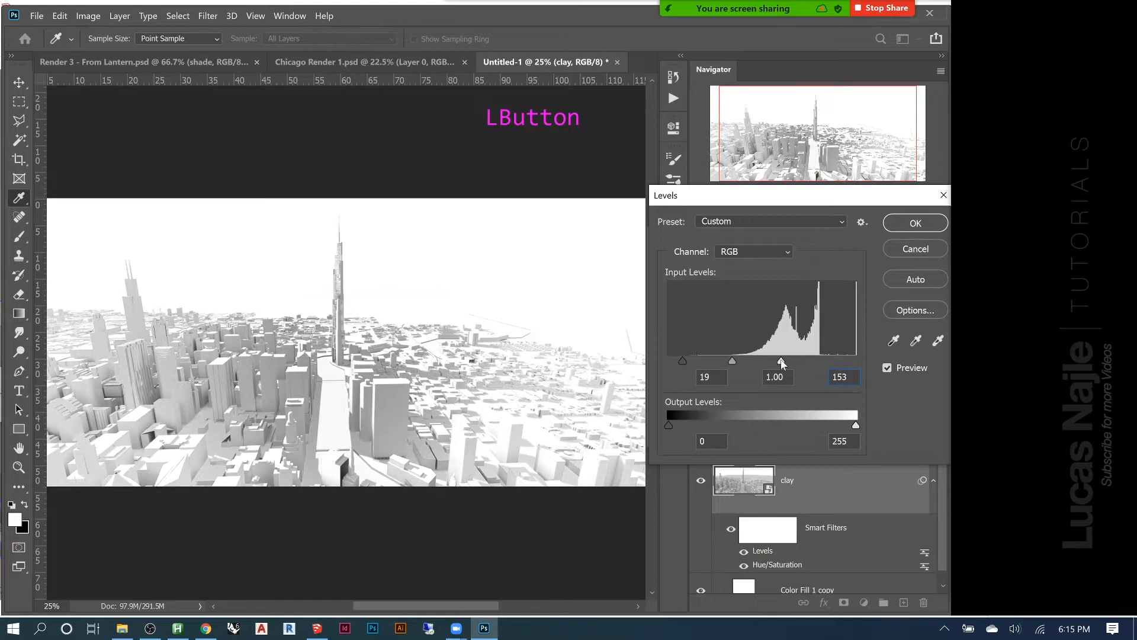
key(alt)
drag(782, 363, 810, 357)
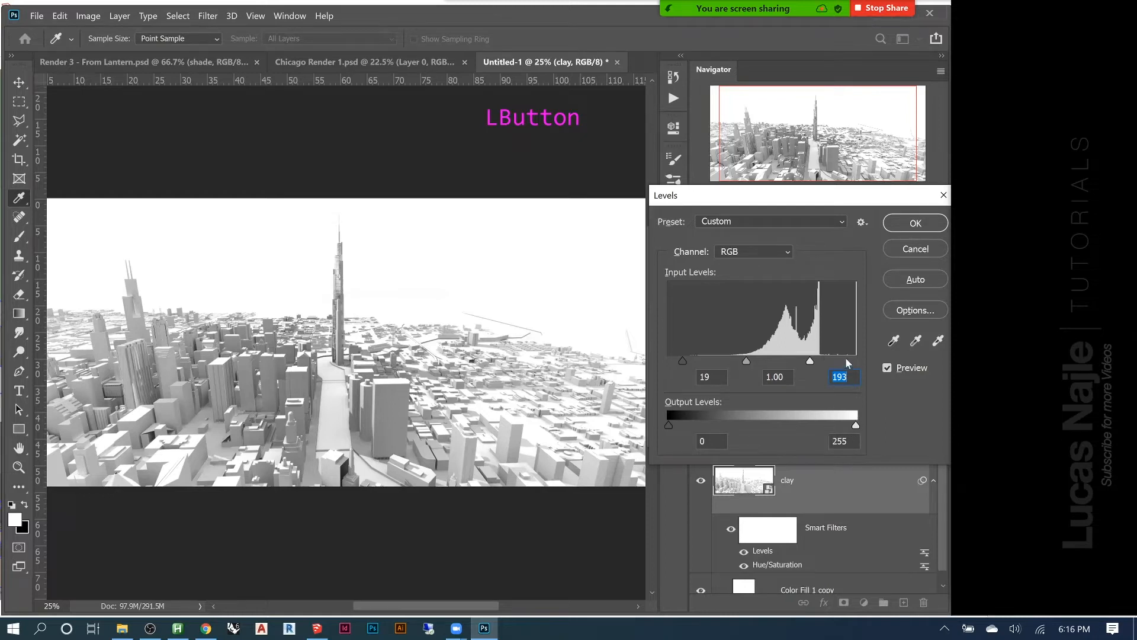
drag(811, 363, 820, 365)
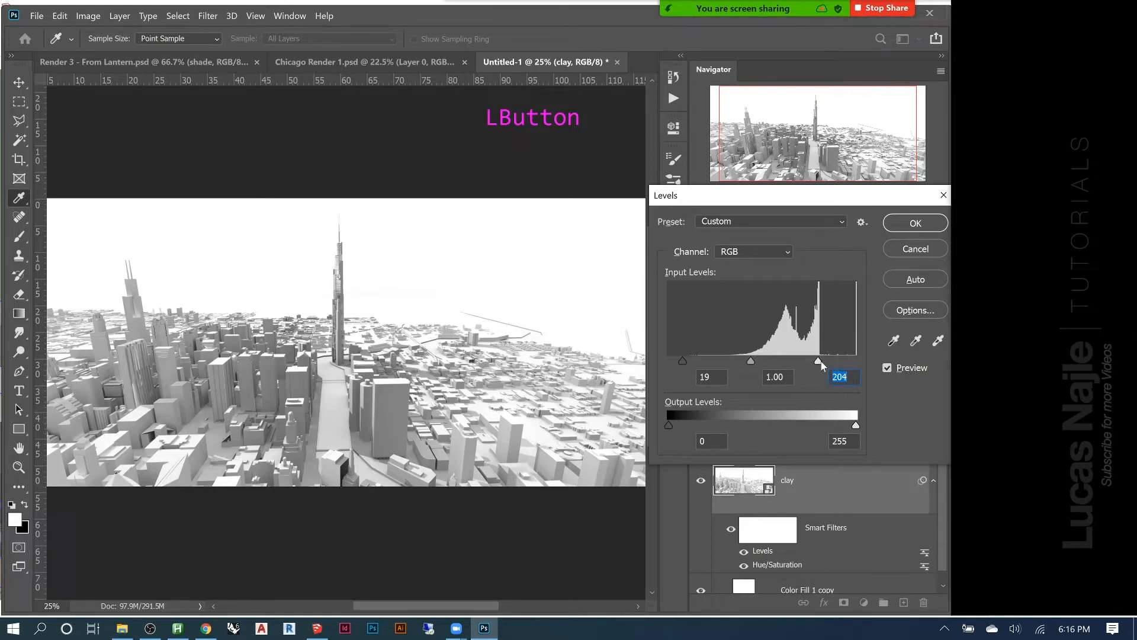
mouse_move(819, 361)
mouse_down()
mouse_move(809, 365)
mouse_move(818, 362)
mouse_up()
alt+click(818, 362)
mouse_move(823, 358)
mouse_down()
mouse_move(838, 359)
mouse_move(818, 363)
mouse_up()
Set the Levels black input level to 40, compare the image with clay hidden and shown, and collapse its smart filters
drag(683, 362, 746, 361)
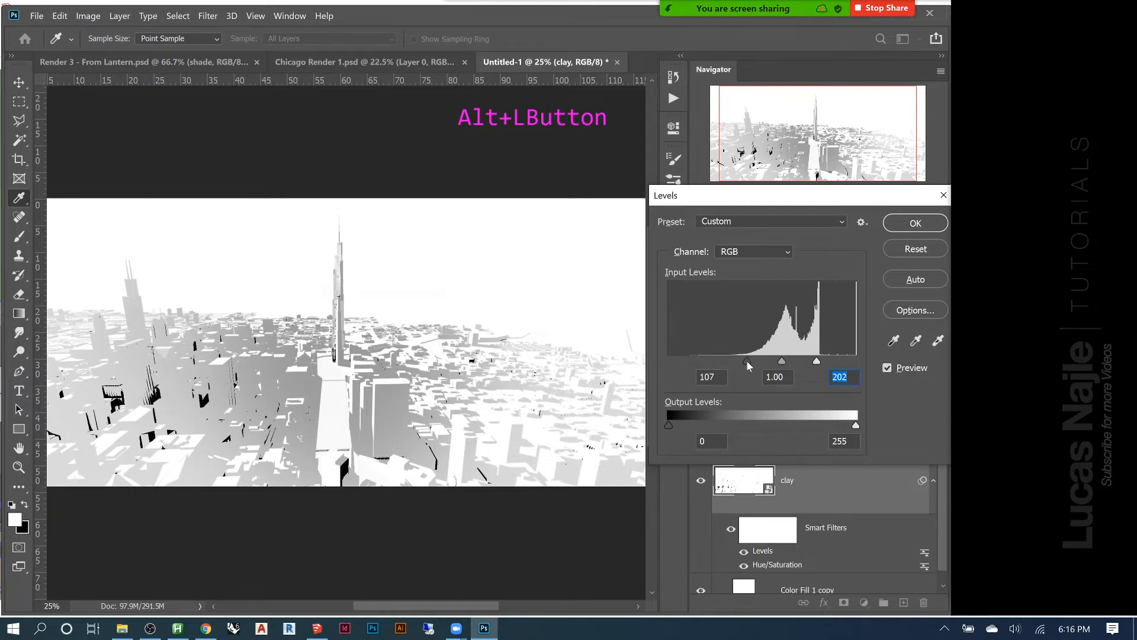
drag(746, 360, 699, 363)
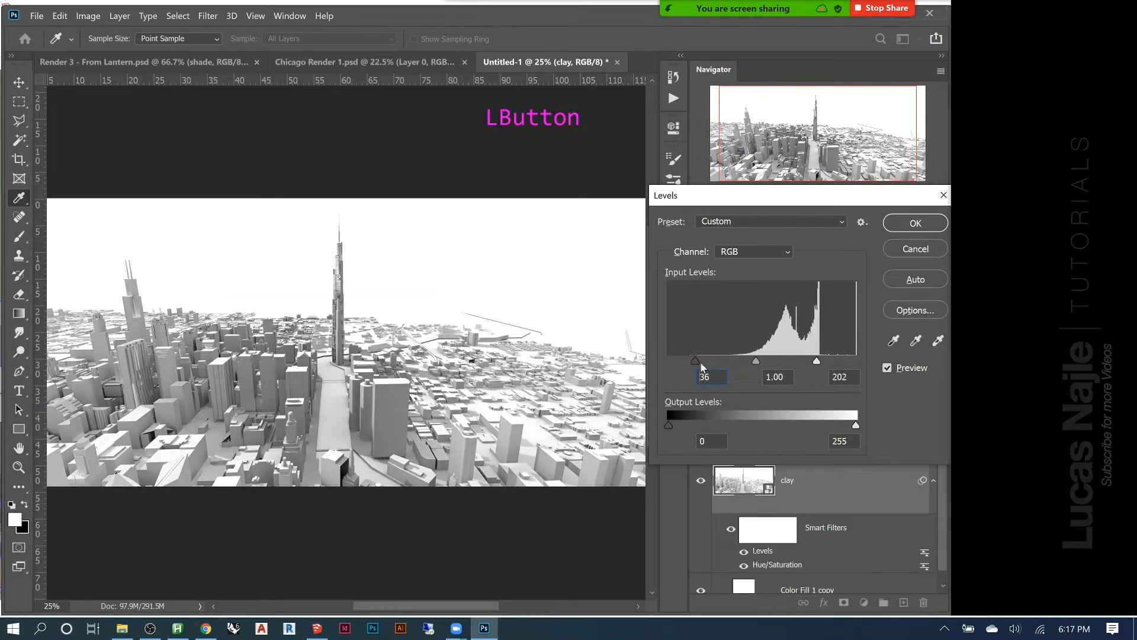
click(892, 229)
key(b)
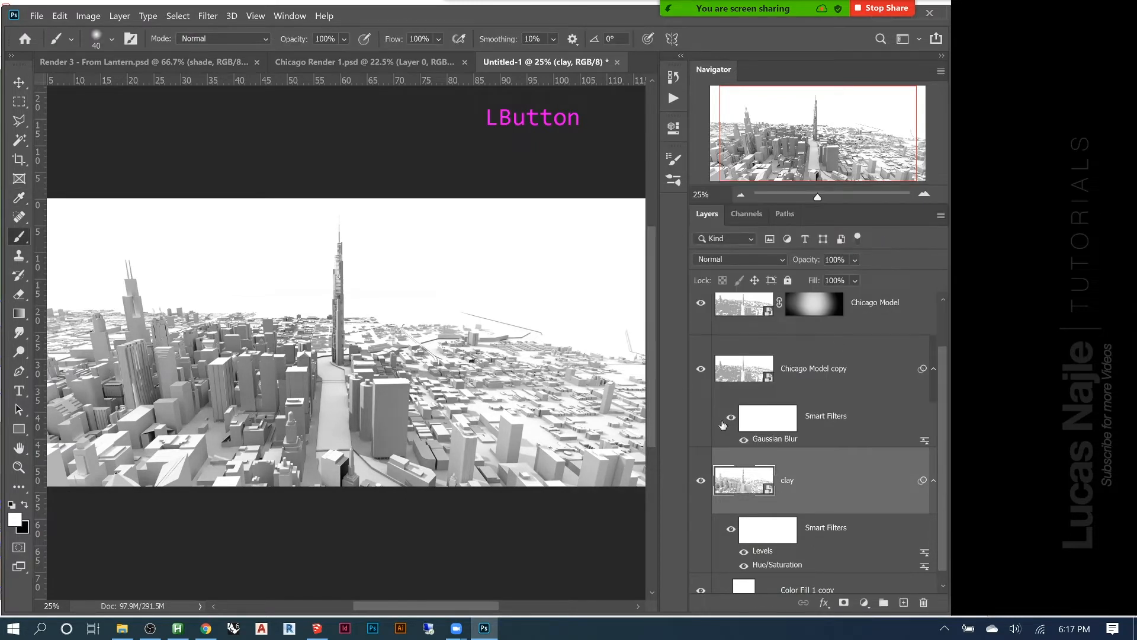
click(701, 480)
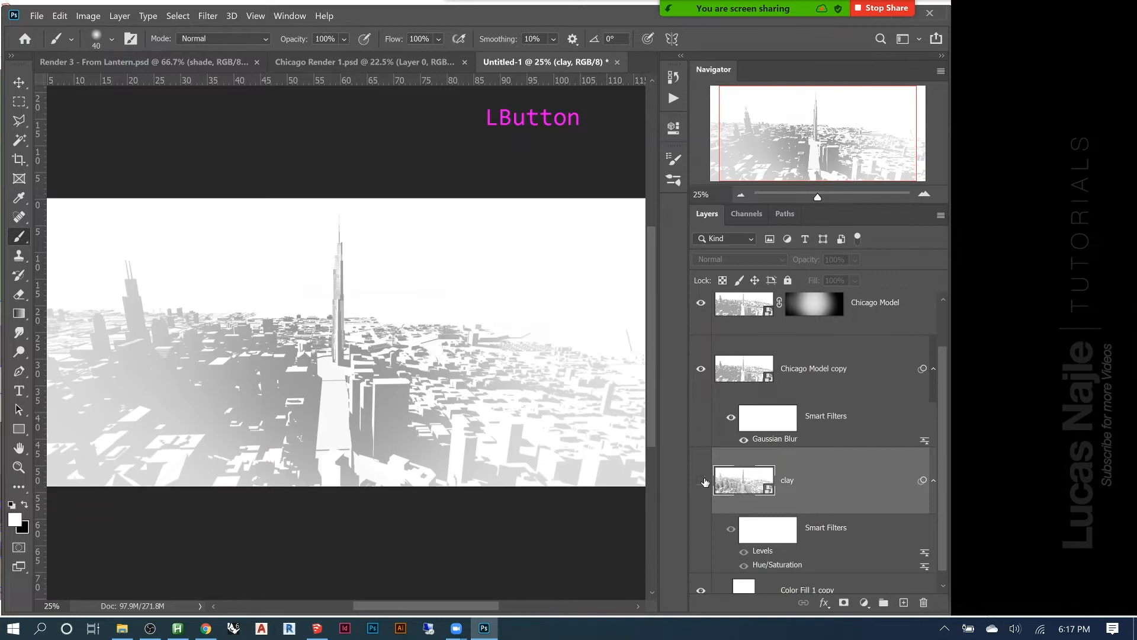
click(703, 481)
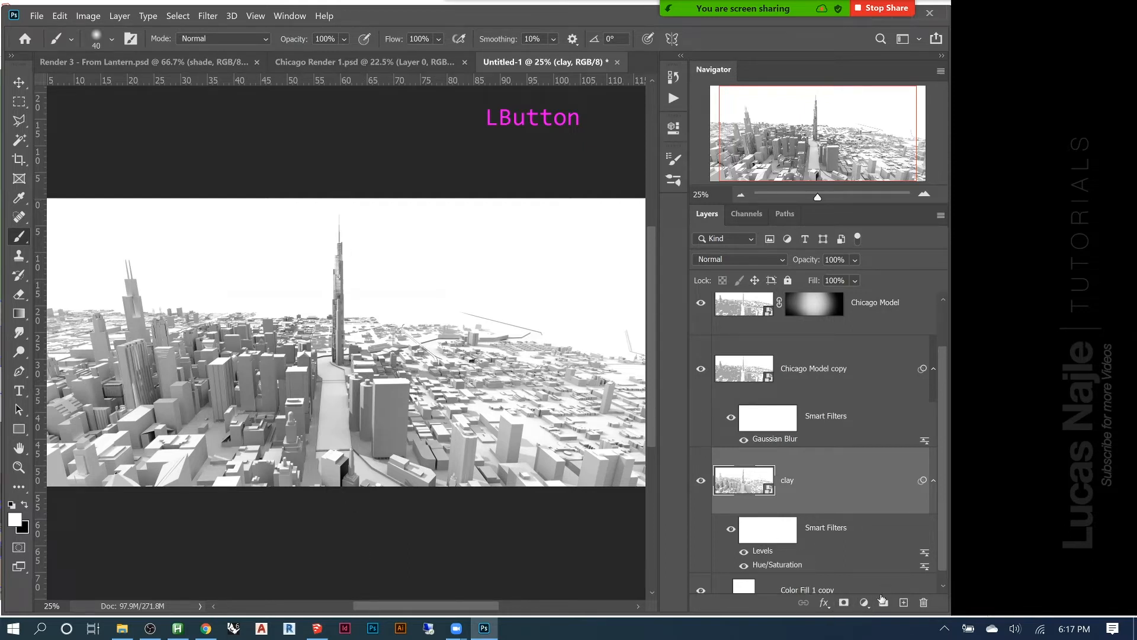
click(935, 482)
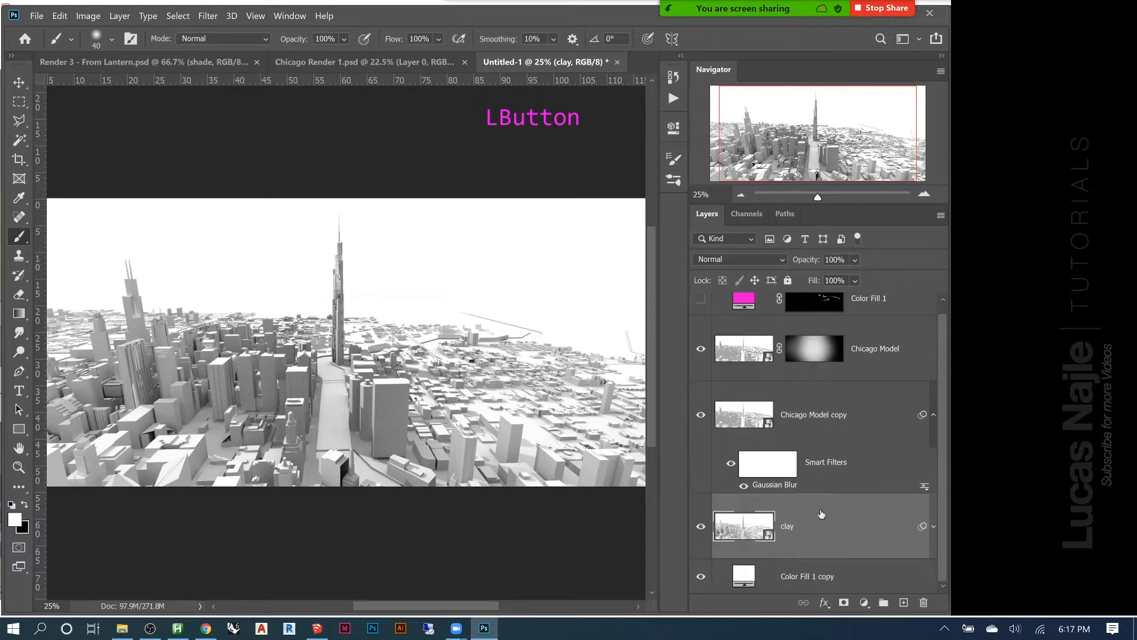
Try a layer mask inverted to black on the clay layer, and delete the mask
click(845, 603)
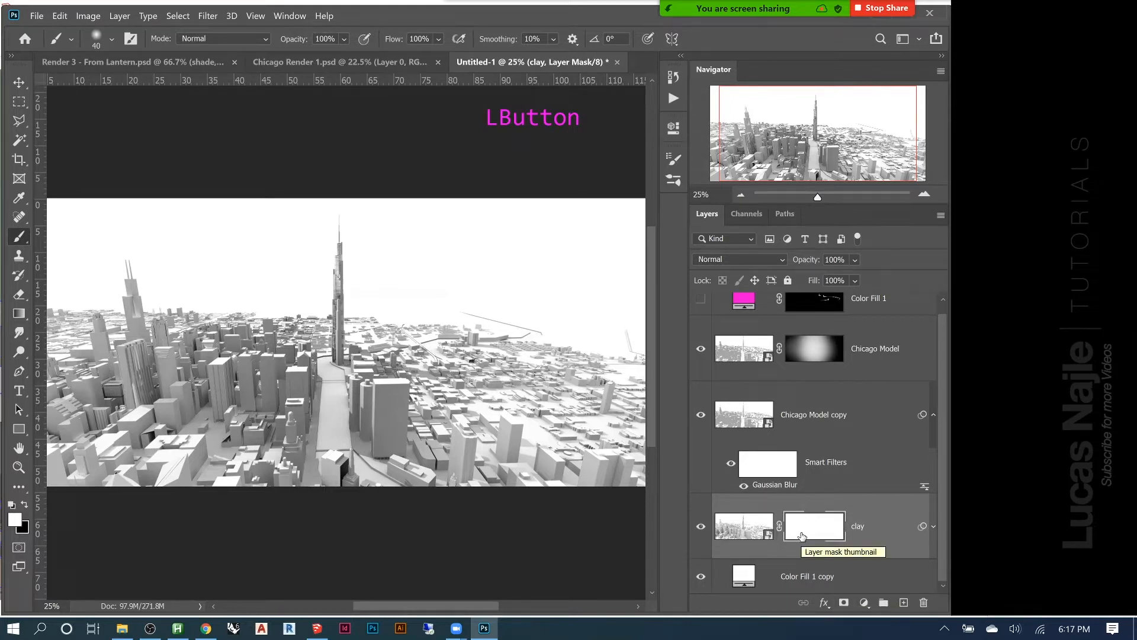
key(ctrl+i)
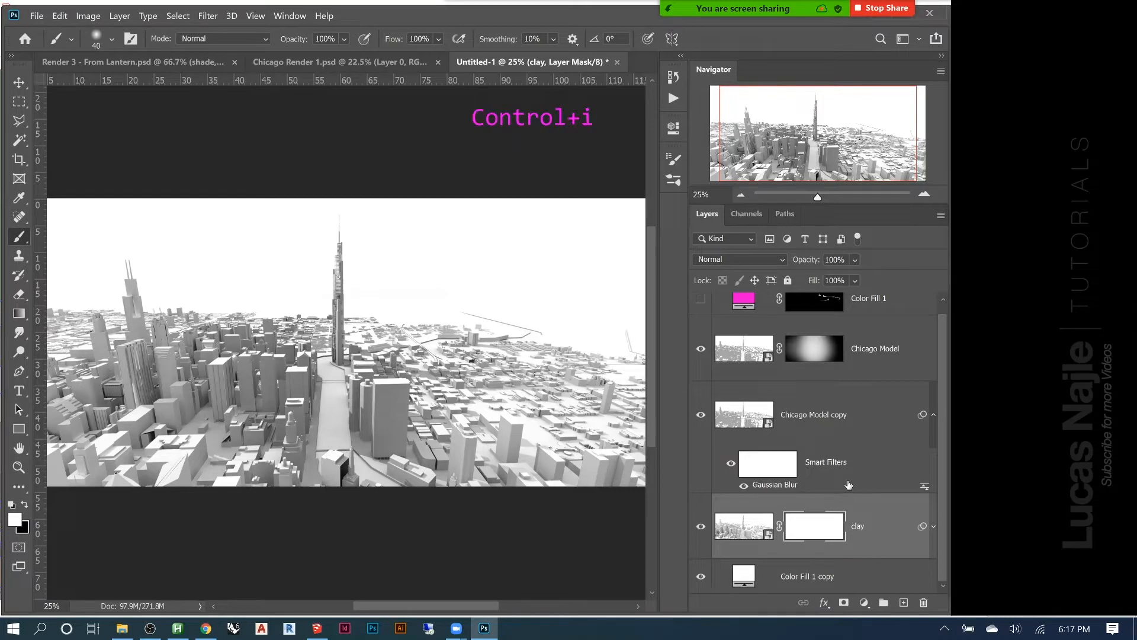
right_click(821, 525)
click(851, 417)
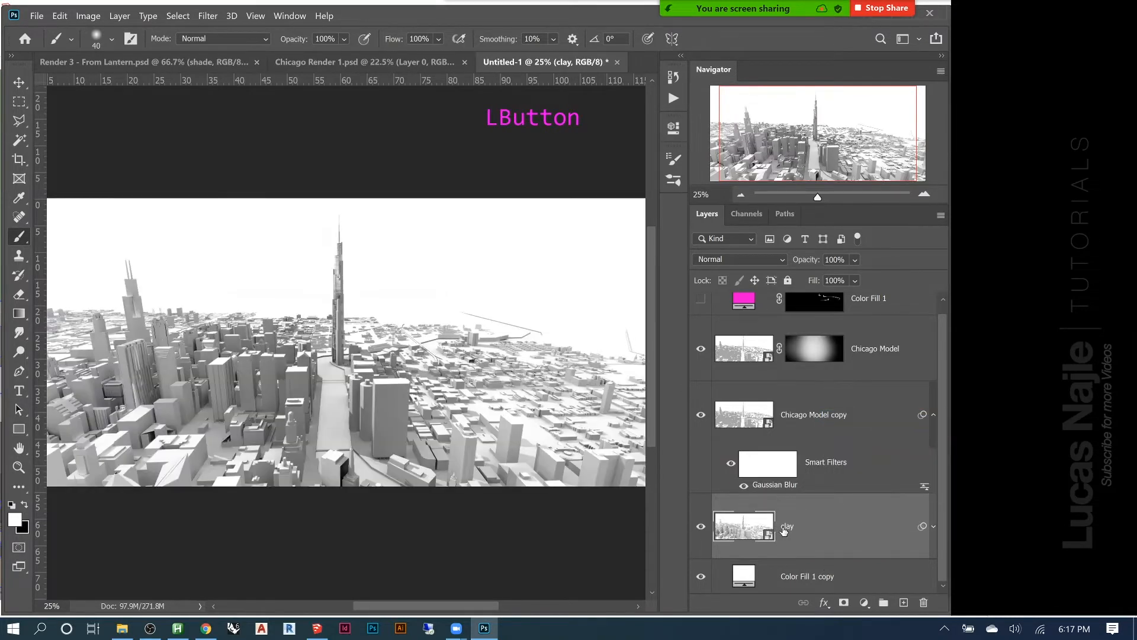
Add a black, hide-all layer mask to the clay layer and make the mask active for the Brush tool
alt+click(844, 603)
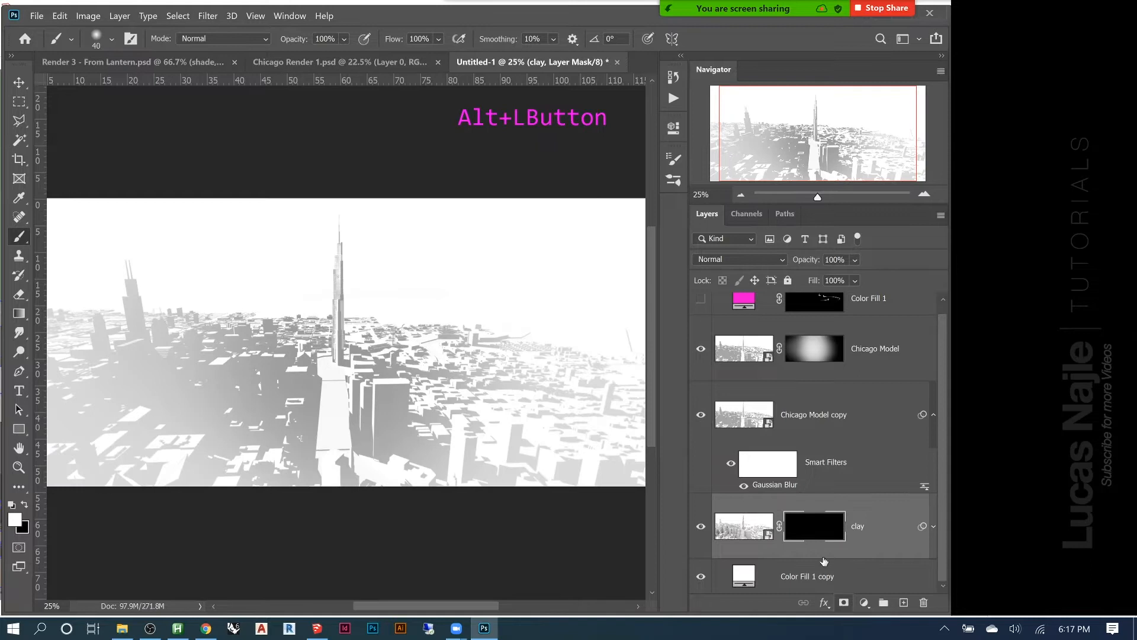
click(825, 529)
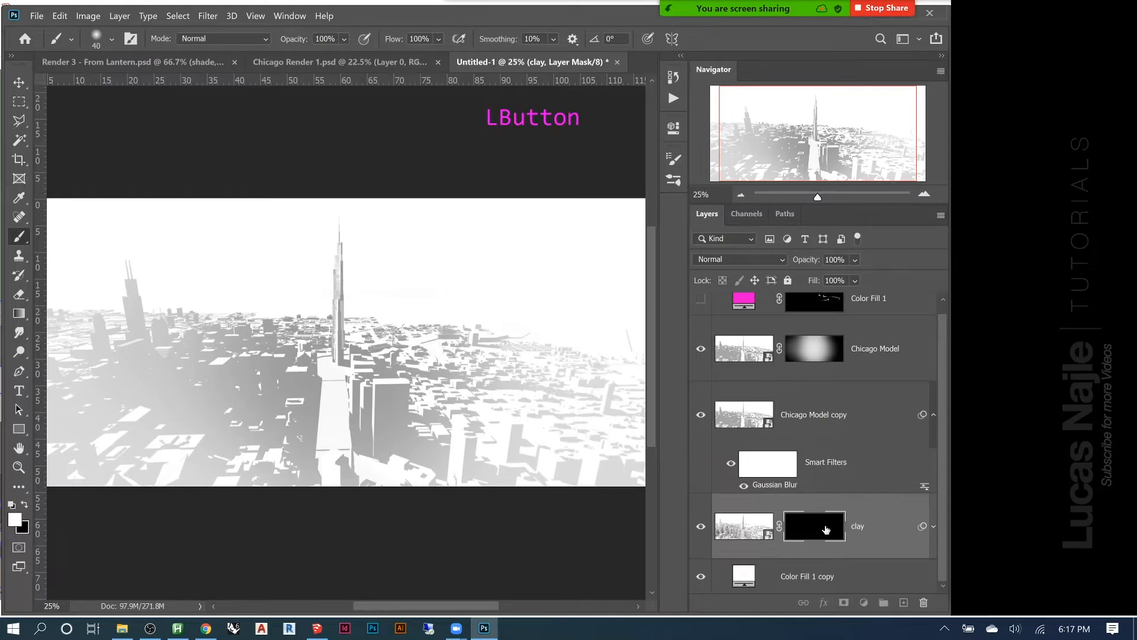
key(b)
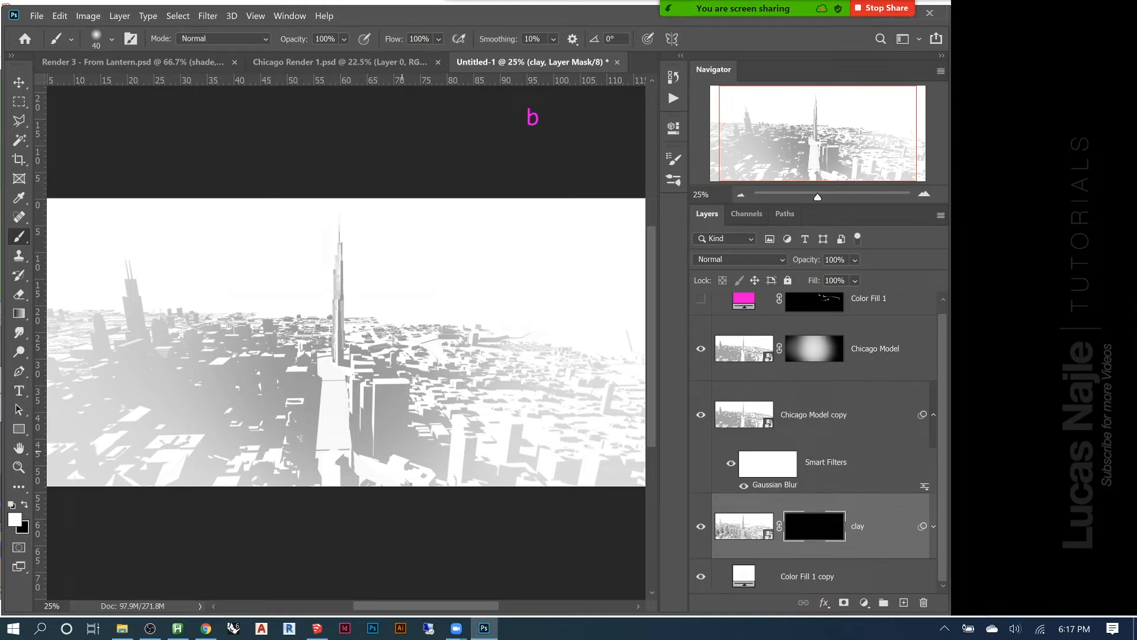
Set the soft round brush to a size of 2400 px and an opacity of 20%
key(bracketright)
key(bracketright)
key(bracketright)
key(bracketright)
key(bracketright)
key(bracketright)
key(bracketright)
key(bracketright)
key(bracketright)
key(bracketright)
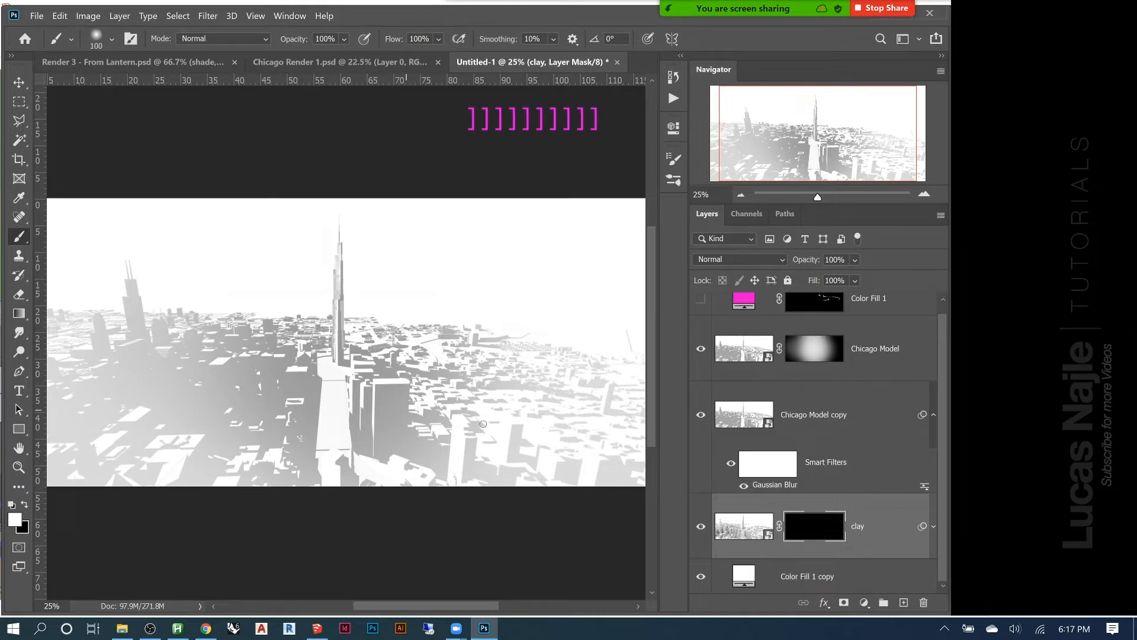
key(bracketright)
key(bracketright)
key(bracketright)
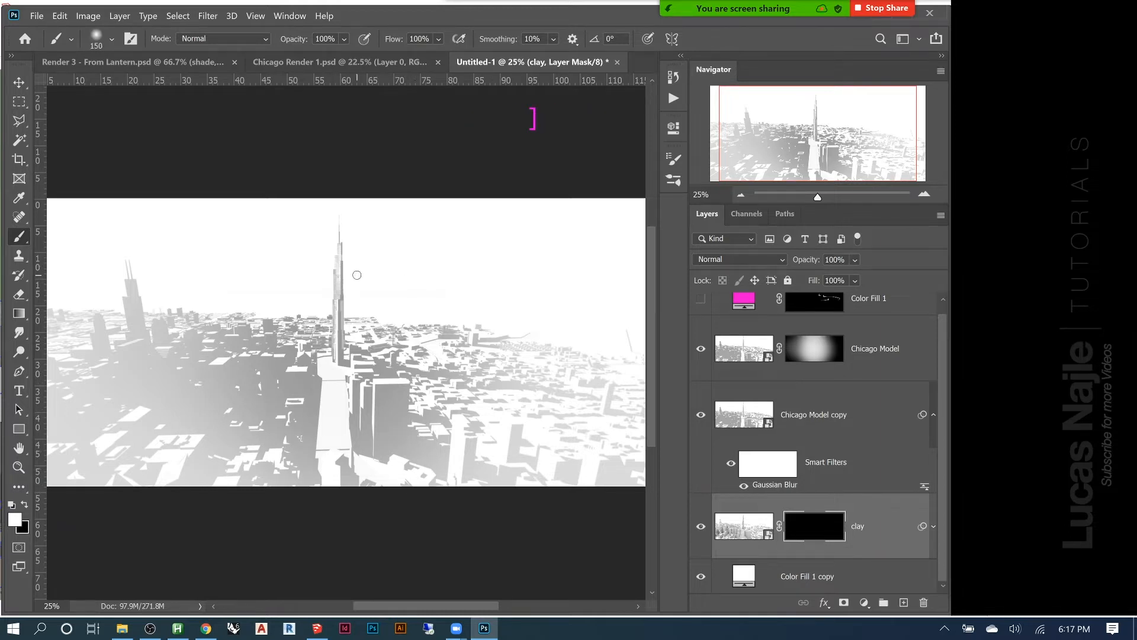
key(bracketright)
key(bracketright)
key(bracketright)
key(bracketright)
key(bracketright)
key(bracketright)
key(bracketright)
key(bracketright)
key(bracketright)
key(bracketright)
key(bracketright)
key(bracketright)
key(bracketright)
key(bracketright)
key(bracketright)
key(bracketright)
key(bracketright)
key(bracketright)
key(bracketright)
key(bracketright)
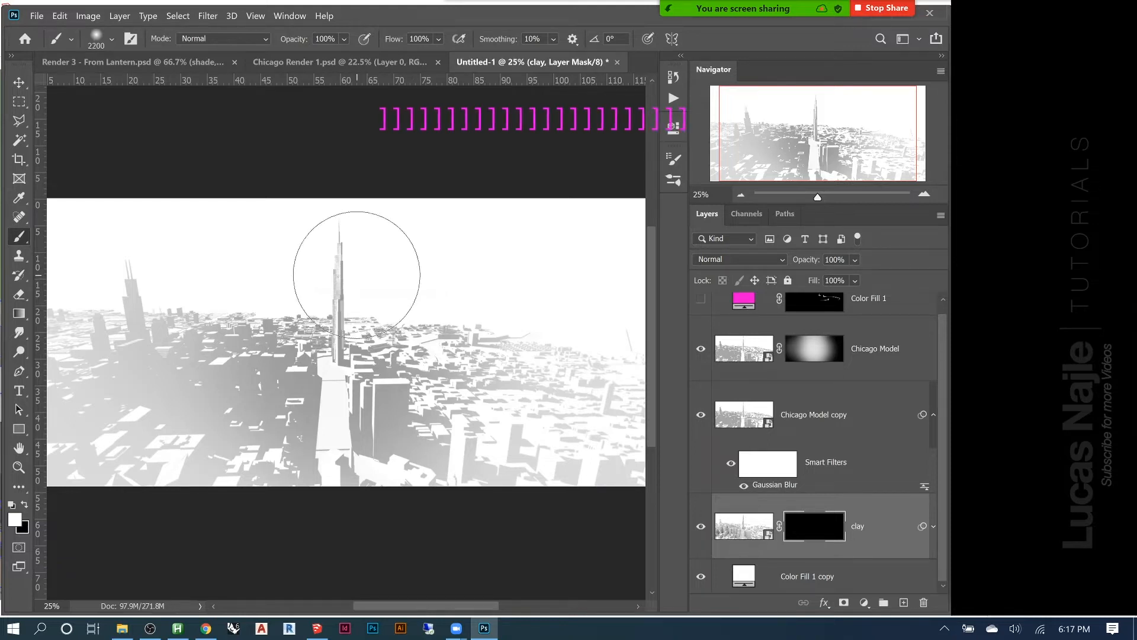
key(bracketright)
key(bracketright)
key(bracketright)
key(bracketright)
key(bracketright)
right_click(333, 278)
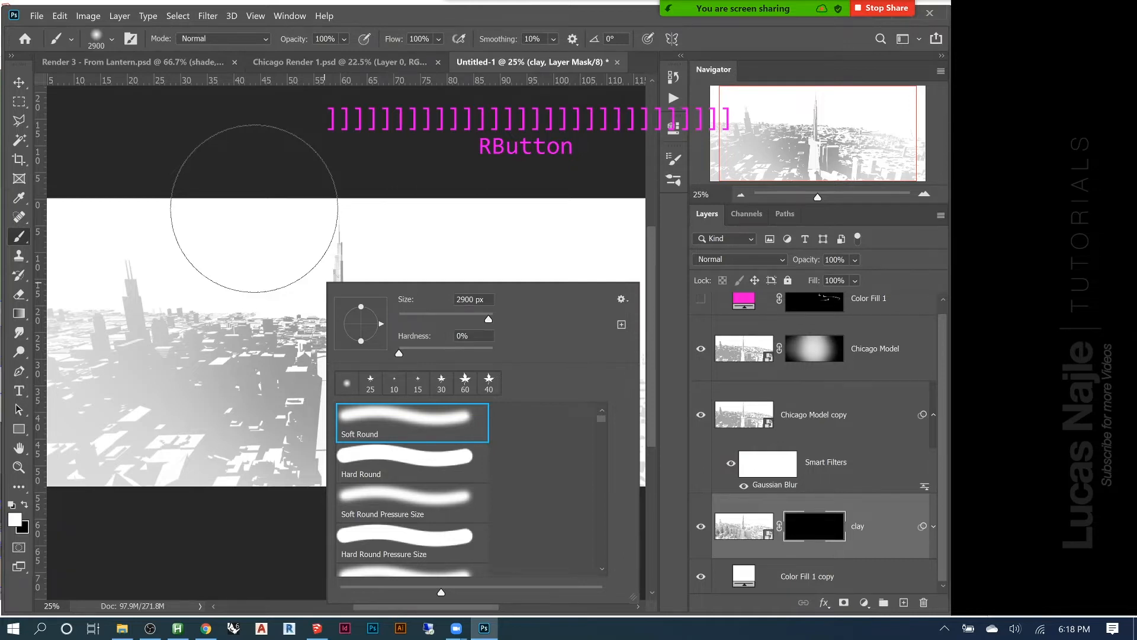
key(Return)
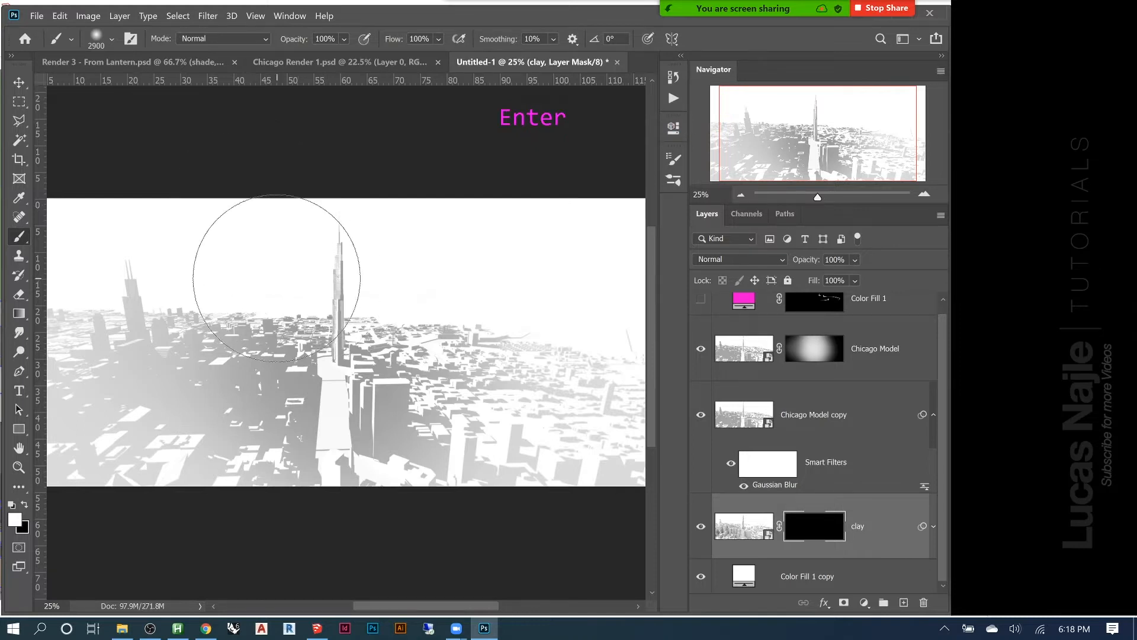
key(bracketright)
key(bracketright)
key(bracketright)
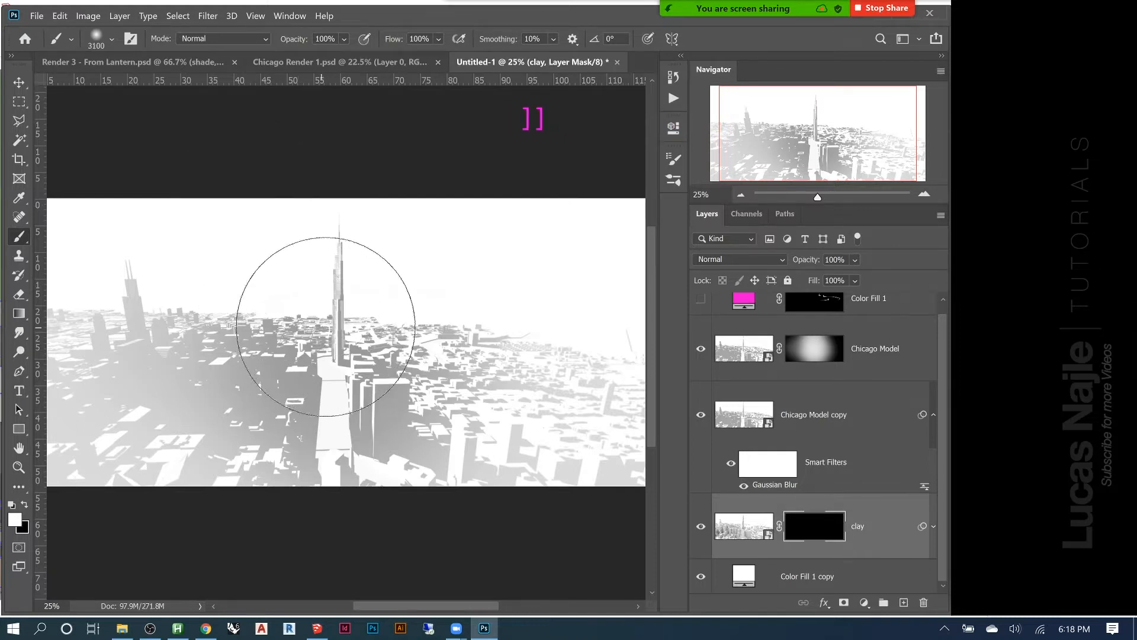
key(bracketleft)
key(bracketleft)
key(bracketleft)
key(bracketleft)
key(bracketleft)
key(bracketleft)
key(bracketleft)
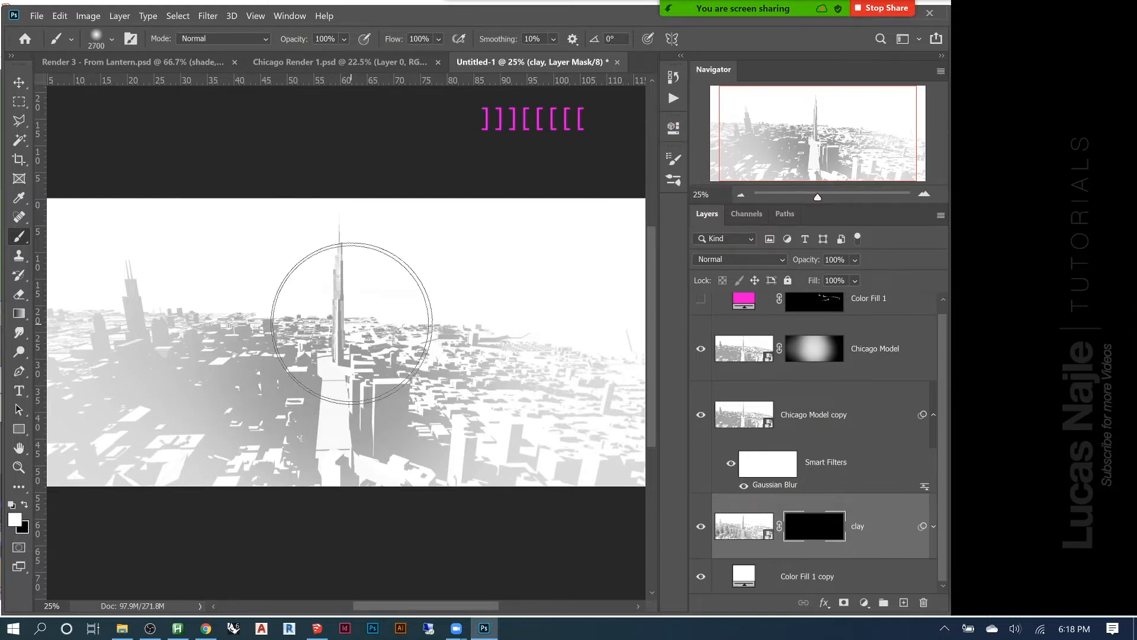
key(bracketleft)
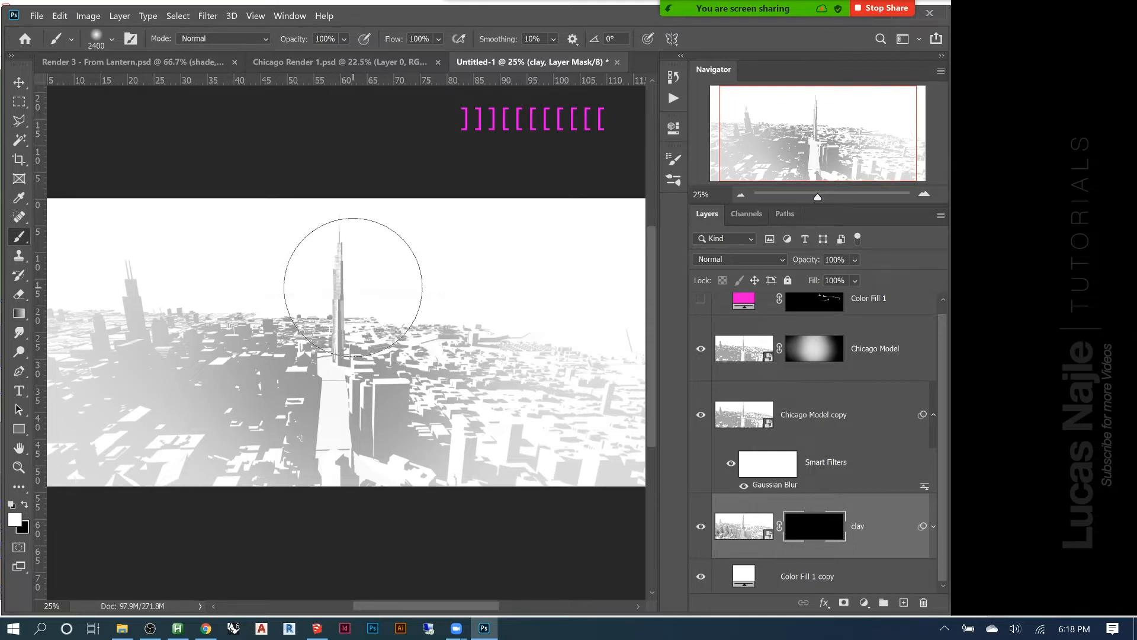
key(KP_2)
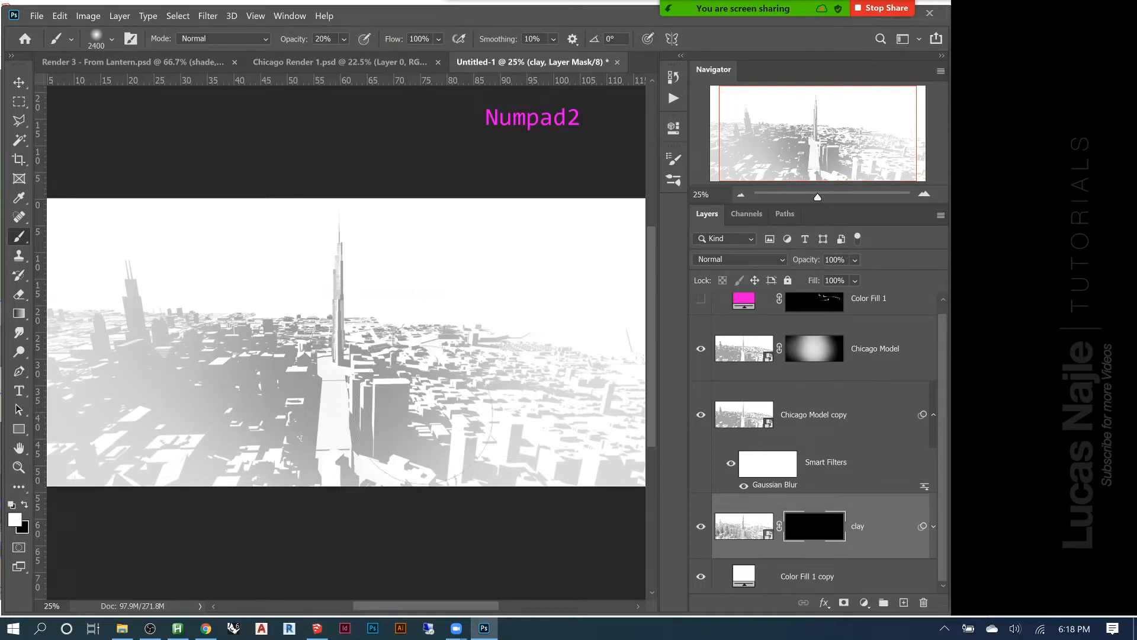
Paint the clay mask in white around the central tower and road, and soften the revealed area with black
mouse_move(331, 296)
mouse_down()
mouse_move(326, 229)
mouse_move(337, 322)
mouse_move(343, 267)
mouse_move(355, 273)
mouse_move(318, 266)
mouse_move(271, 450)
mouse_move(296, 451)
mouse_move(367, 367)
mouse_move(468, 462)
mouse_move(367, 468)
mouse_move(403, 264)
mouse_move(361, 385)
mouse_move(385, 261)
mouse_move(441, 430)
mouse_move(379, 403)
mouse_move(325, 493)
mouse_move(255, 522)
mouse_move(325, 440)
mouse_move(313, 429)
mouse_move(244, 456)
mouse_move(308, 426)
mouse_move(245, 464)
mouse_move(314, 415)
mouse_move(343, 359)
mouse_move(270, 348)
mouse_move(388, 374)
mouse_move(335, 257)
mouse_move(332, 299)
mouse_move(455, 462)
mouse_move(428, 439)
mouse_up()
click(26, 505)
mouse_move(276, 359)
mouse_down()
mouse_move(292, 357)
mouse_move(254, 362)
mouse_move(178, 332)
mouse_move(165, 346)
mouse_move(250, 413)
mouse_move(248, 447)
mouse_move(183, 408)
mouse_move(225, 400)
mouse_move(234, 353)
mouse_move(388, 465)
mouse_up()
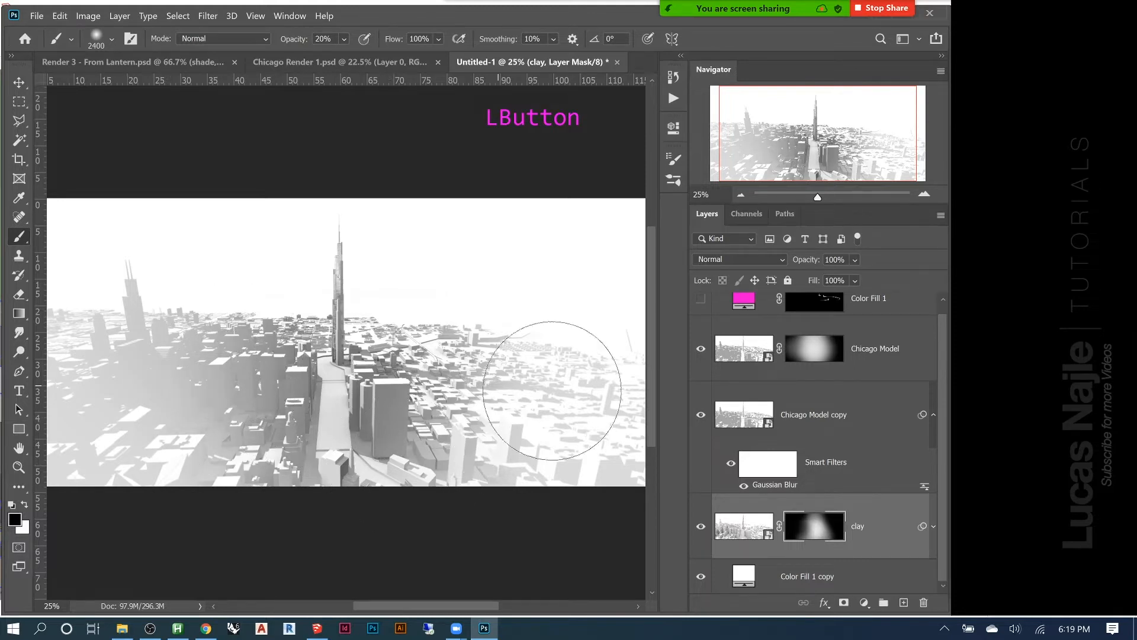
Inspect the clay layer mask on its own, and compare the image with the mask disabled and enabled
alt+click(810, 533)
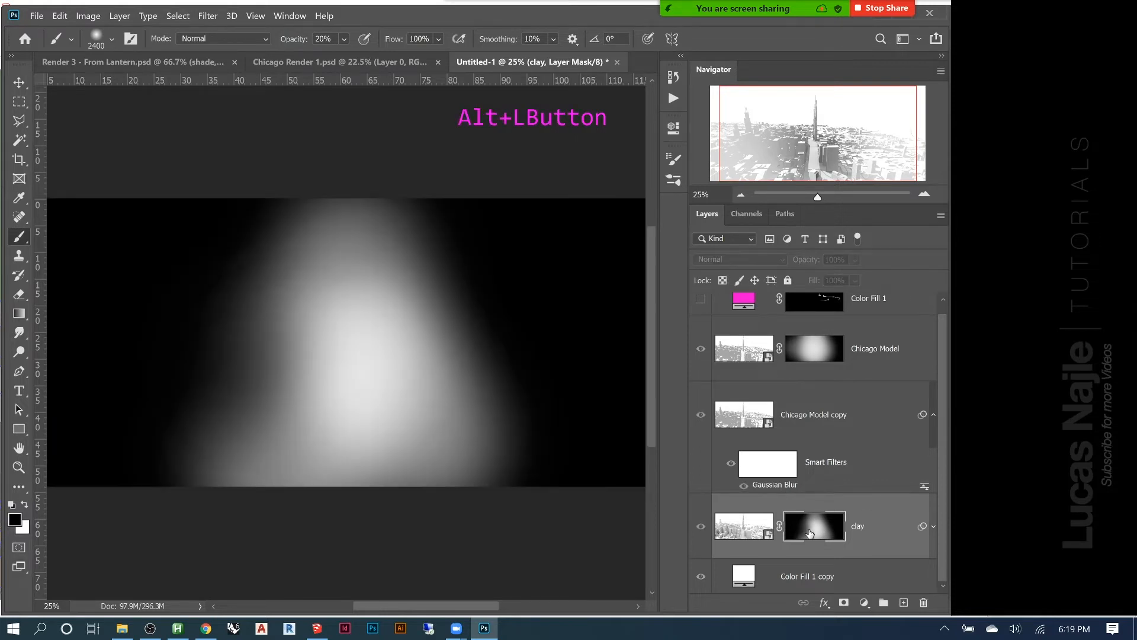
alt+click(810, 533)
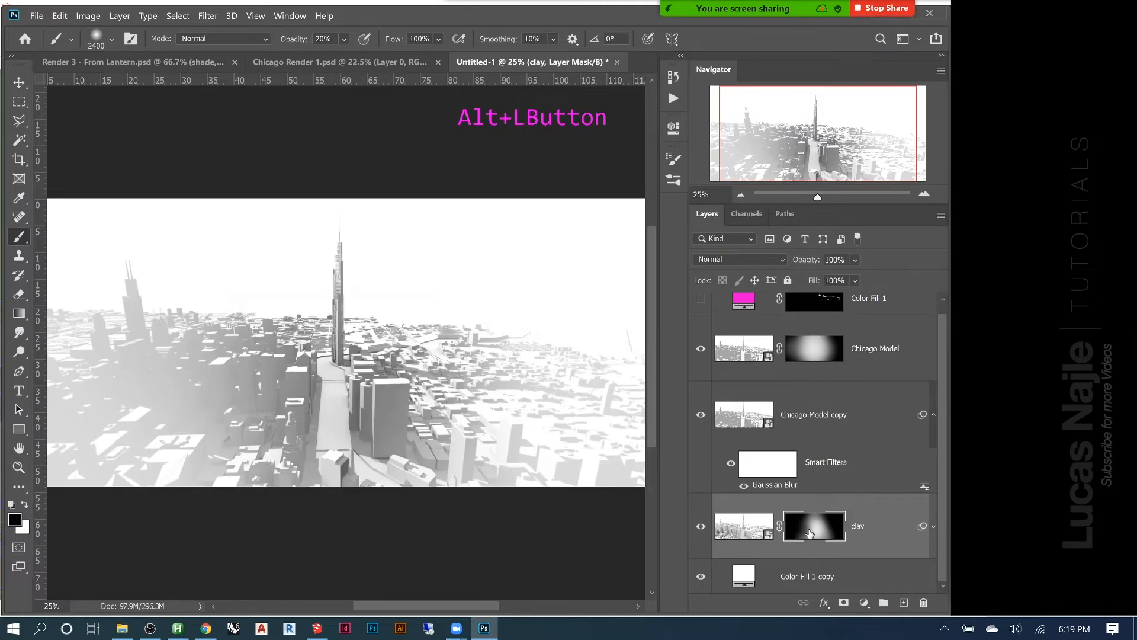
shift+click(809, 534)
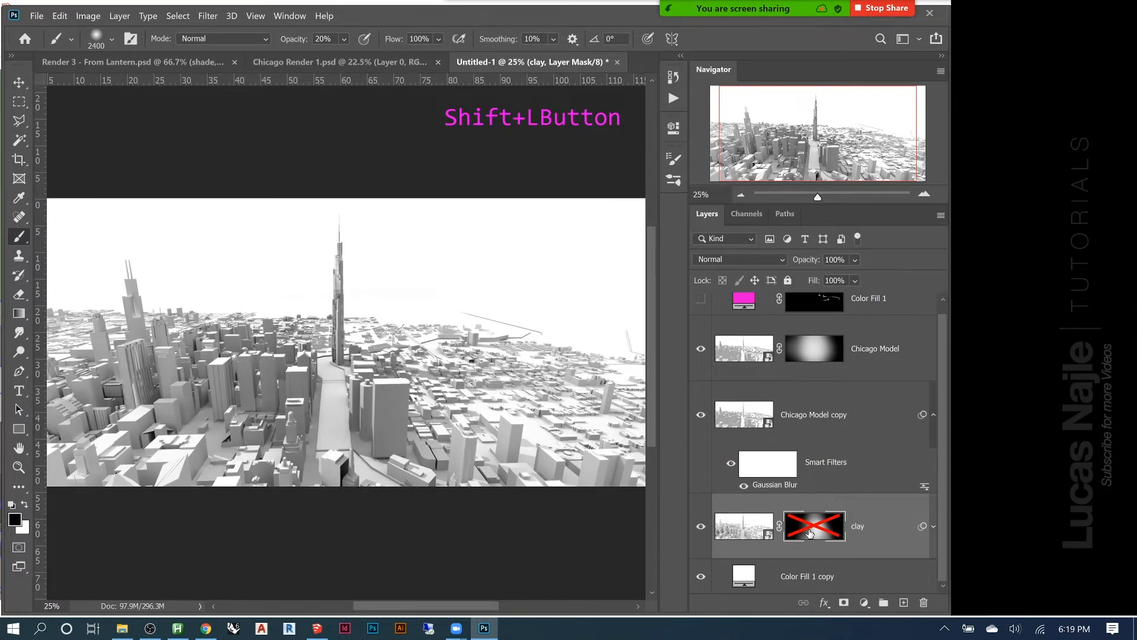
shift+click(810, 533)
shift+click(809, 533)
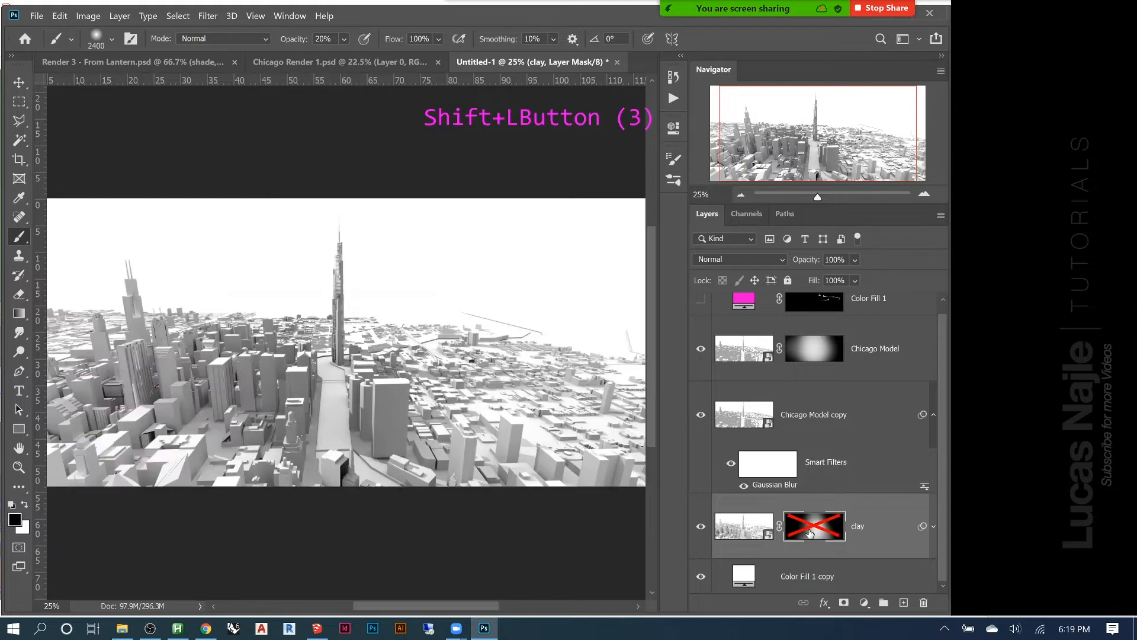
shift+click(810, 533)
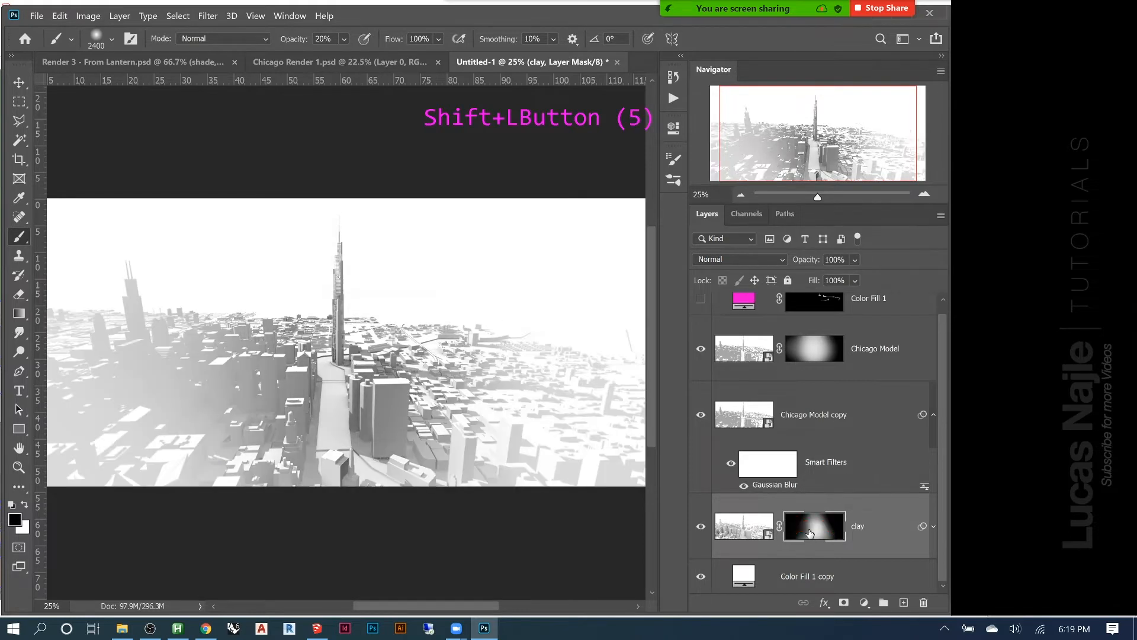
shift+click(810, 533)
shift+click(810, 534)
Switch back to white and reveal more clay buildings to the left of the central road on the mask
key(x)
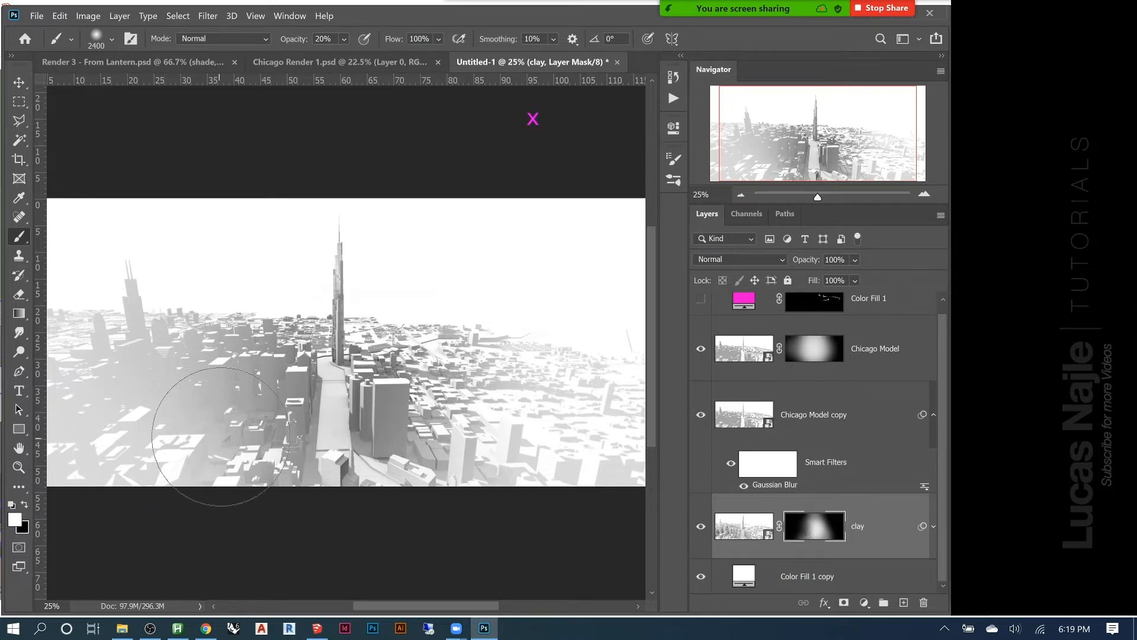
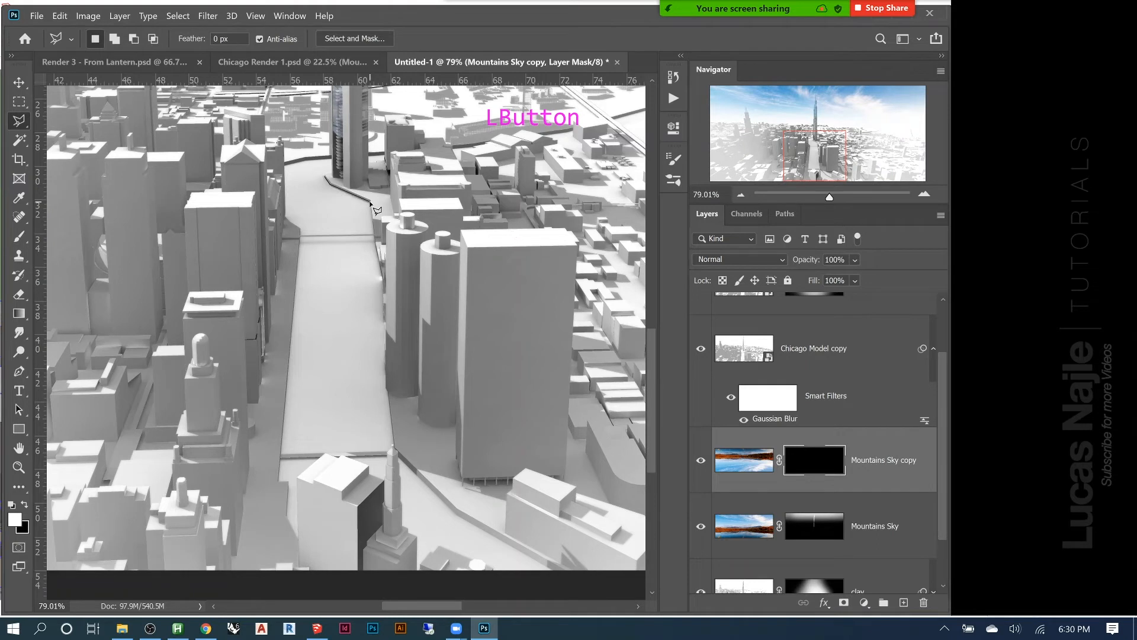
Complete the polygonal lasso outline around the long central river stretch, from the tower base to the foreground bridge edge
click(374, 236)
click(390, 447)
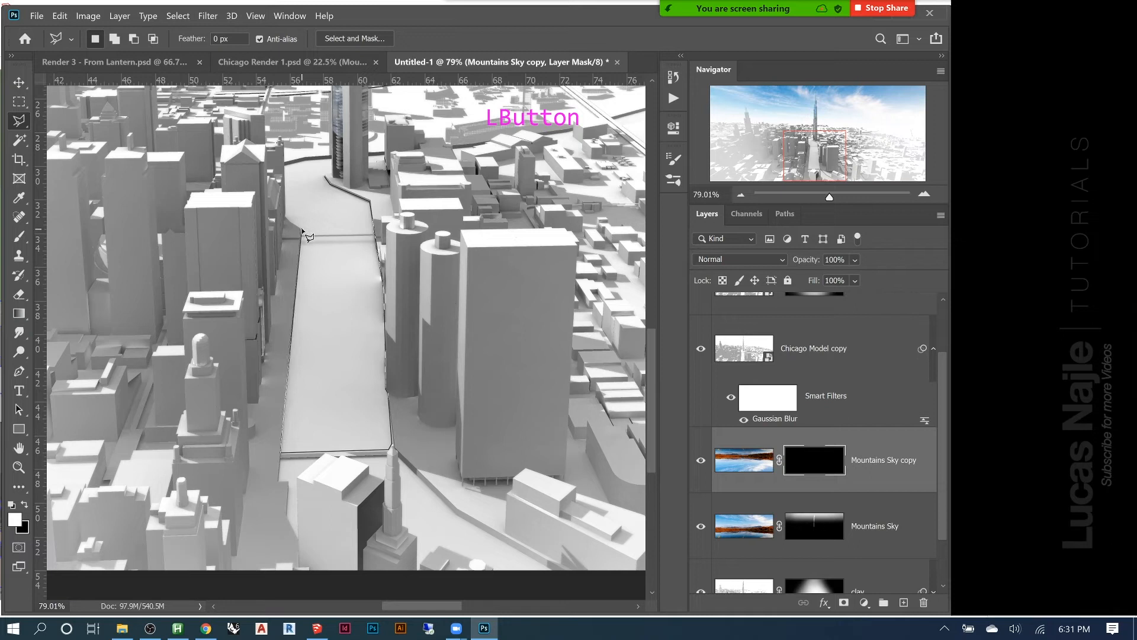
click(285, 216)
double_click(329, 178)
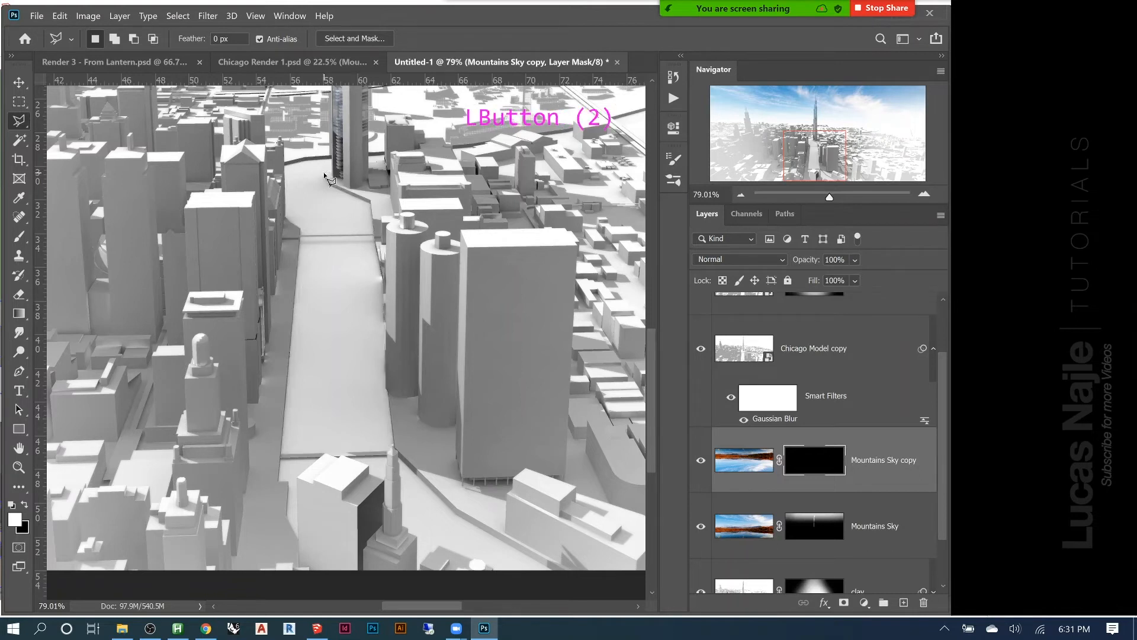
Fill the river selection with white on the Mountains Sky copy layer mask, using black foreground and white background colours
right_click(804, 462)
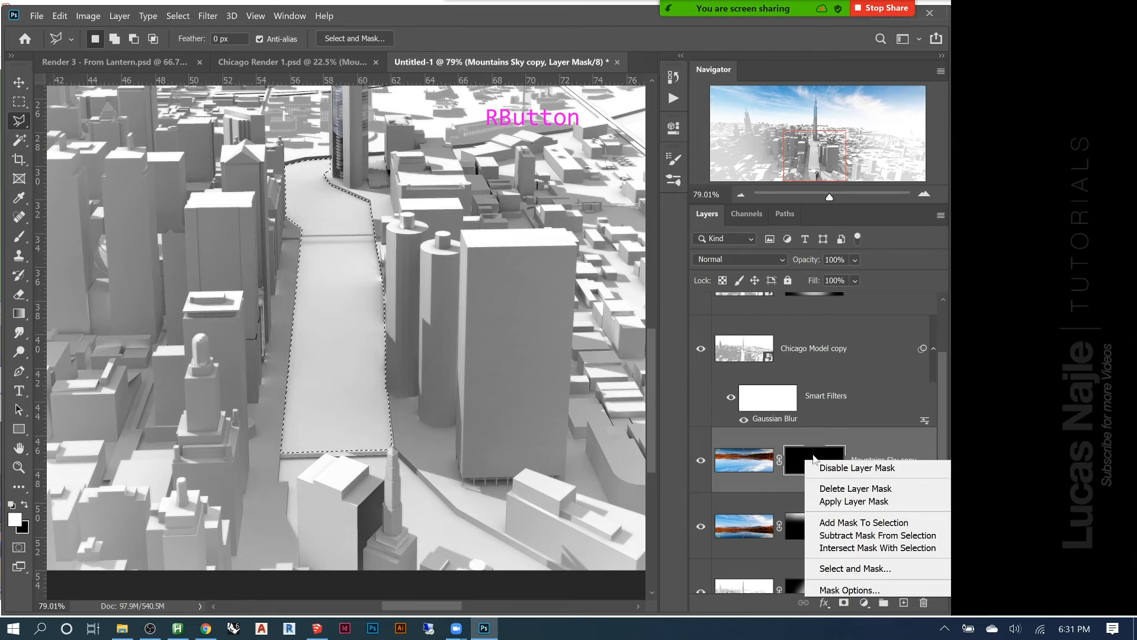
click(795, 468)
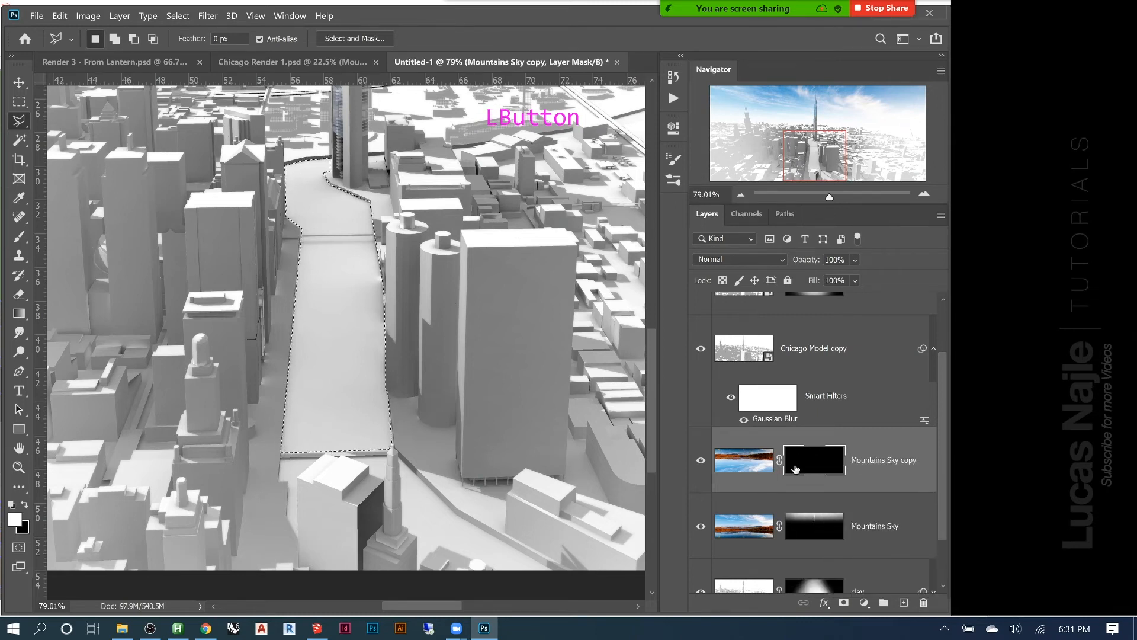
key(Delete)
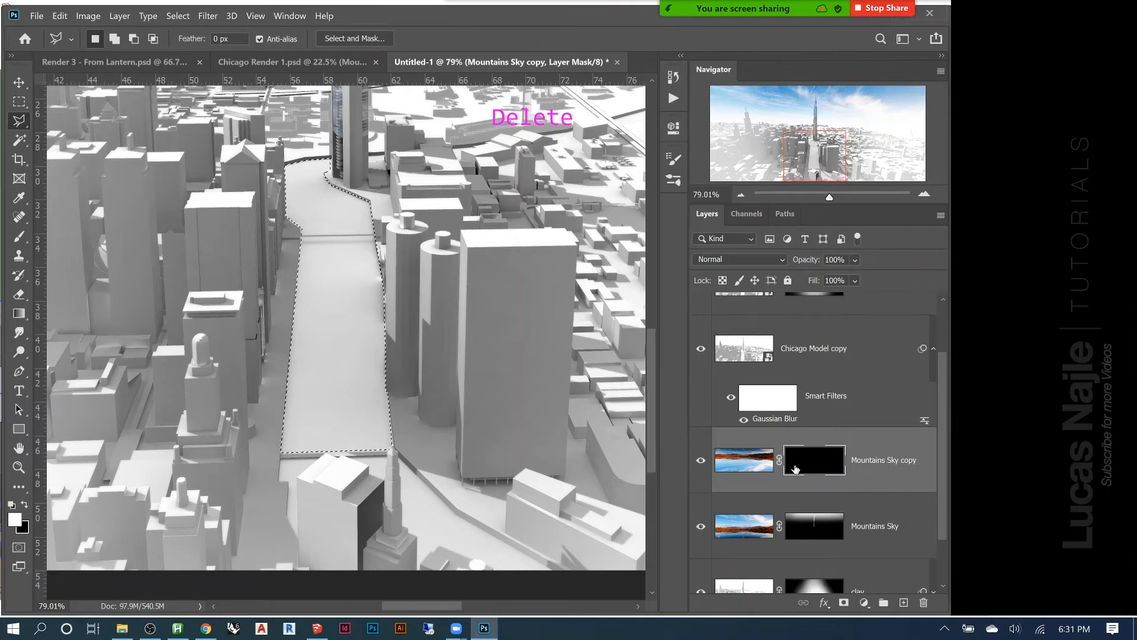
key(x)
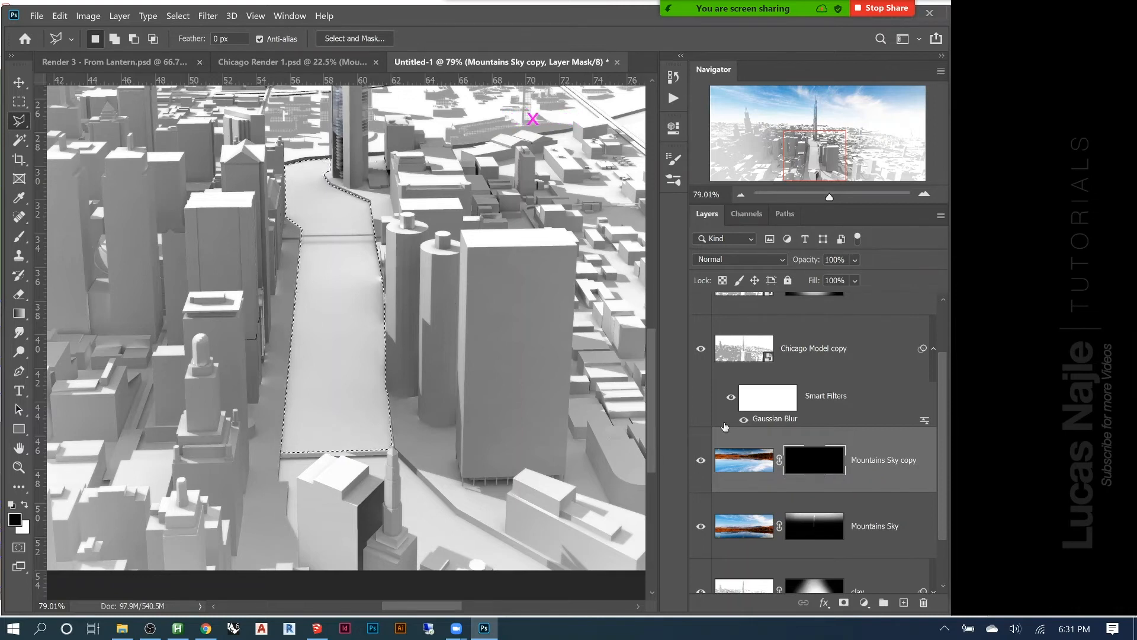
key(Delete)
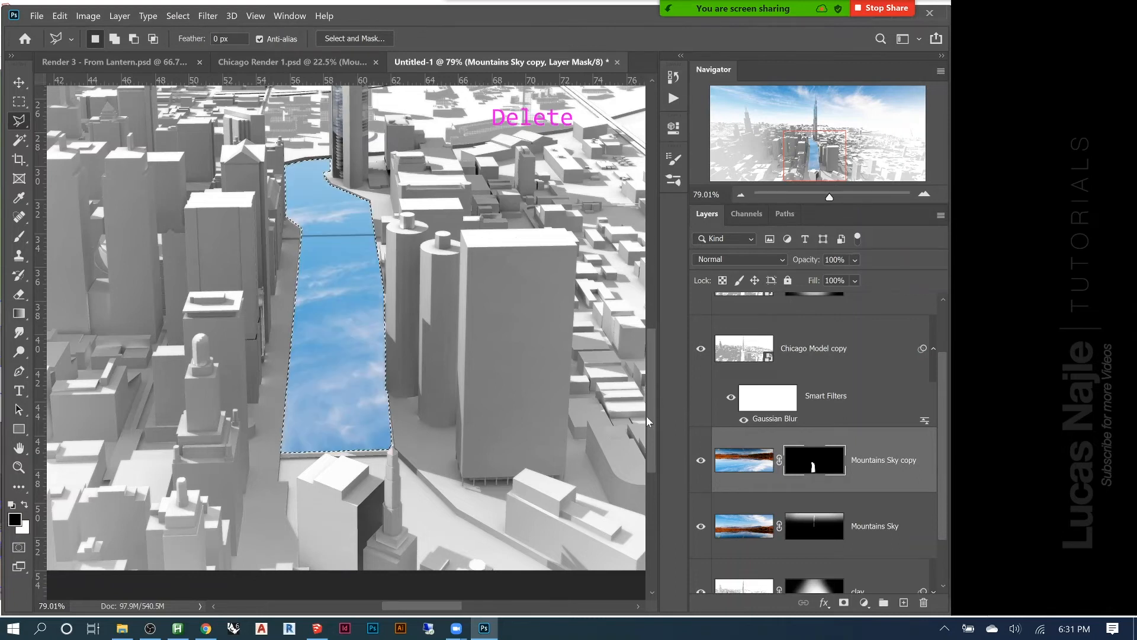
View the Mountains Sky copy mask on its own and compare filling the selection with the background and foreground colours
alt+click(814, 469)
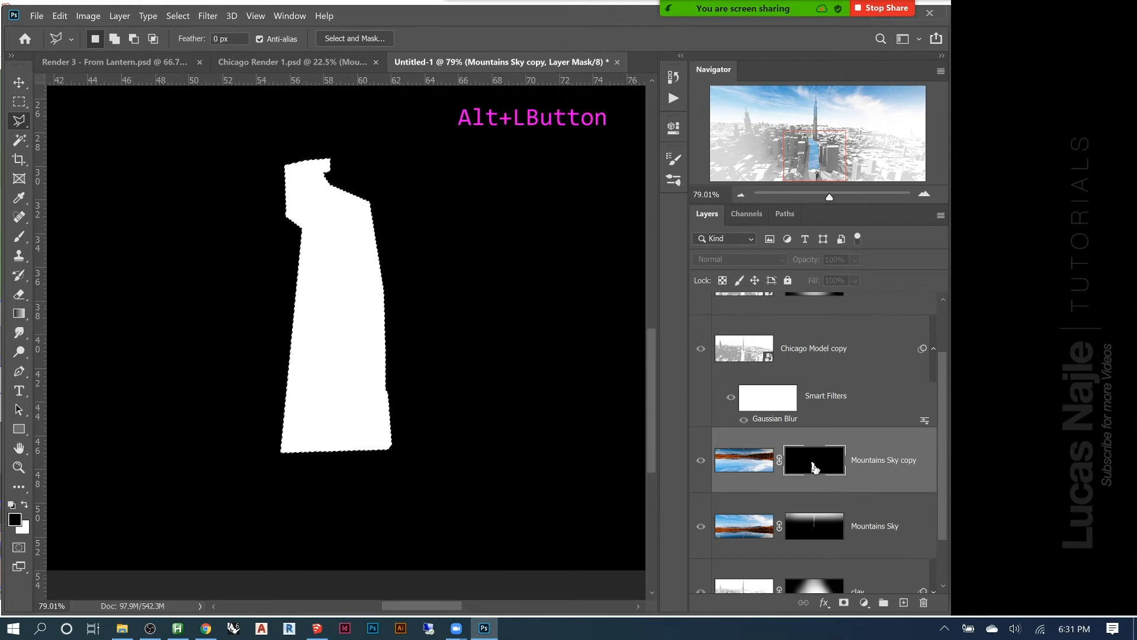
key(ctrl+z)
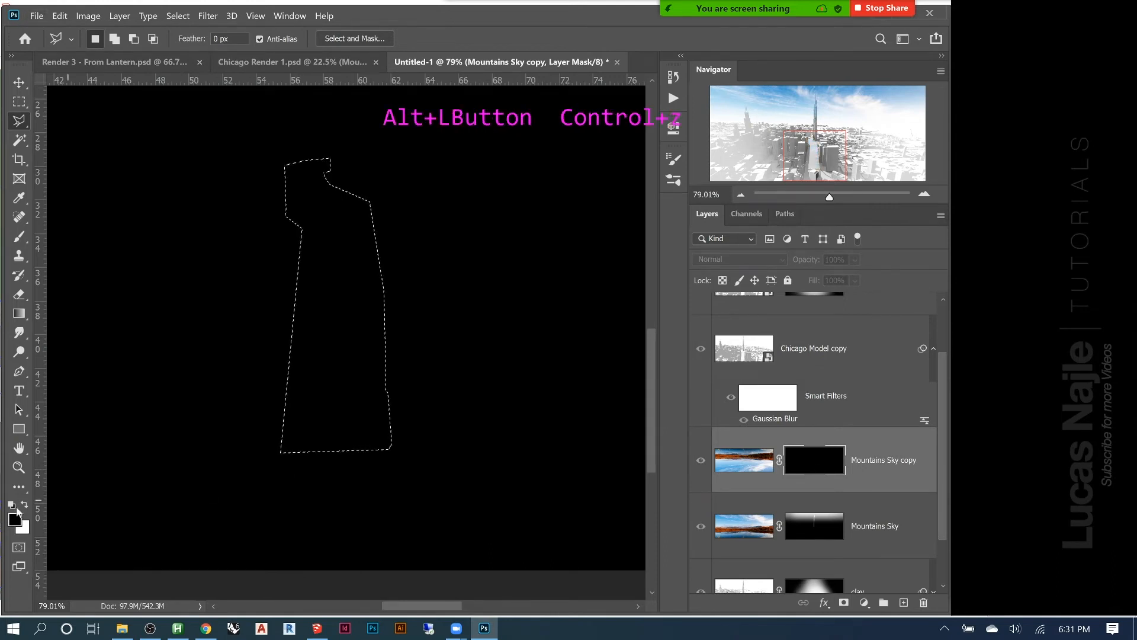
key(Delete)
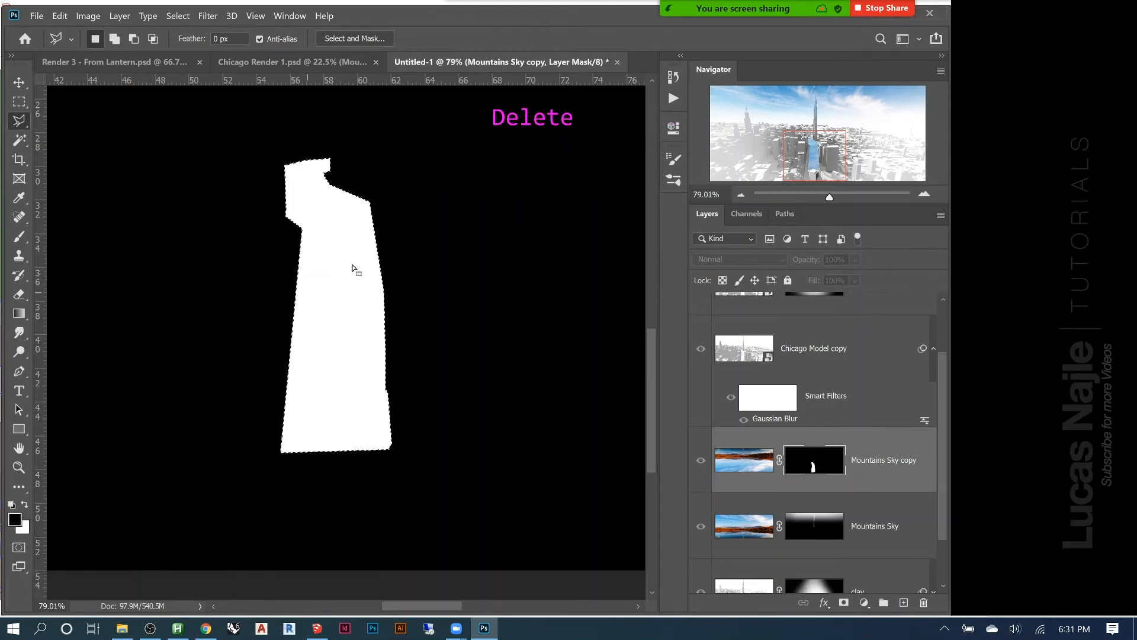
key(alt+Delete)
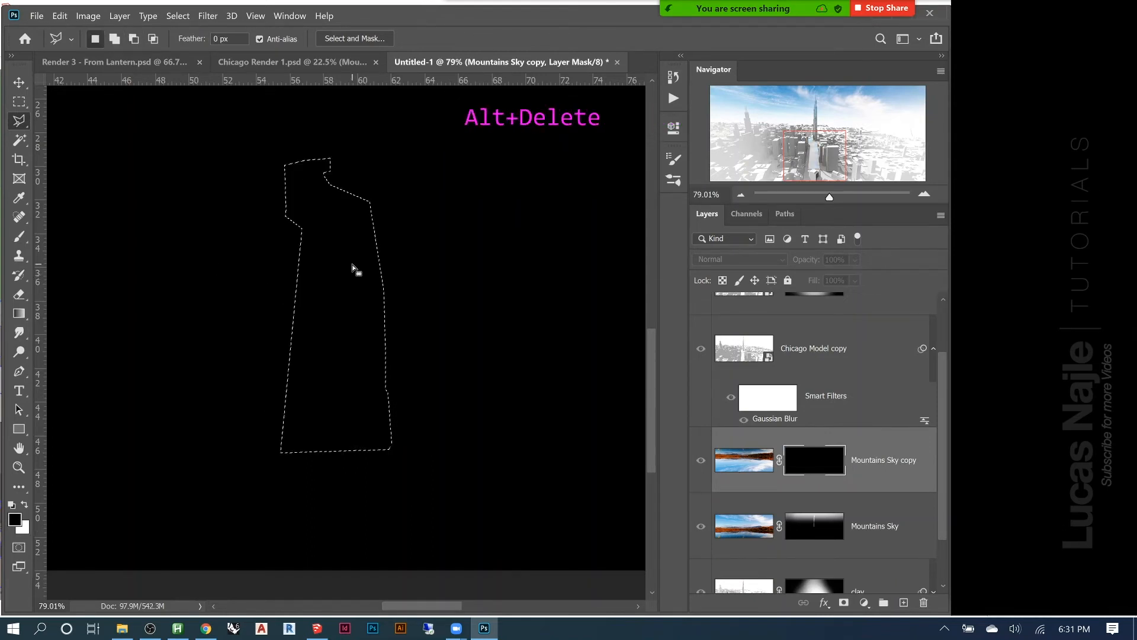
key(Delete)
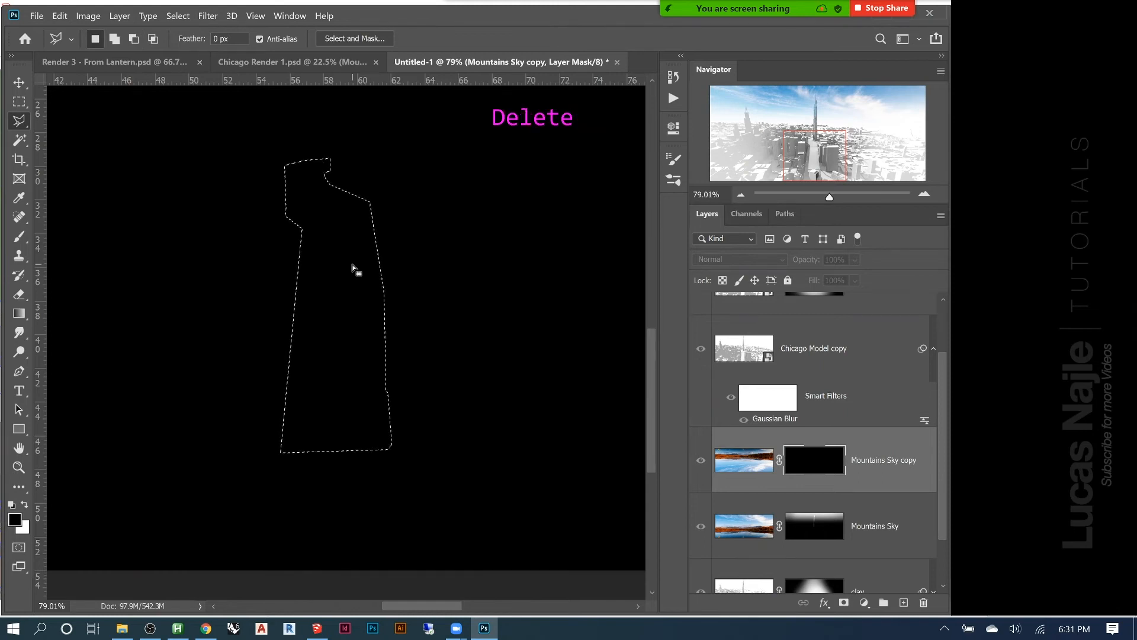
click(751, 471)
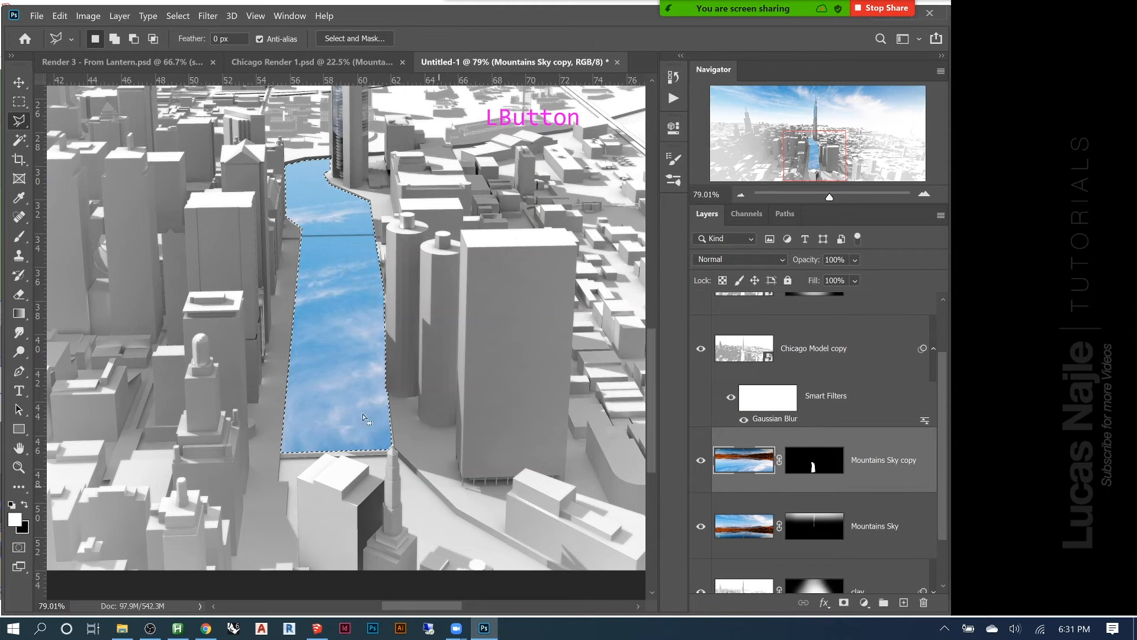
Outline the lower river bend between the spired foreground tower, the right bank and the image's lower edge with the Polygonal Lasso
click(548, 569)
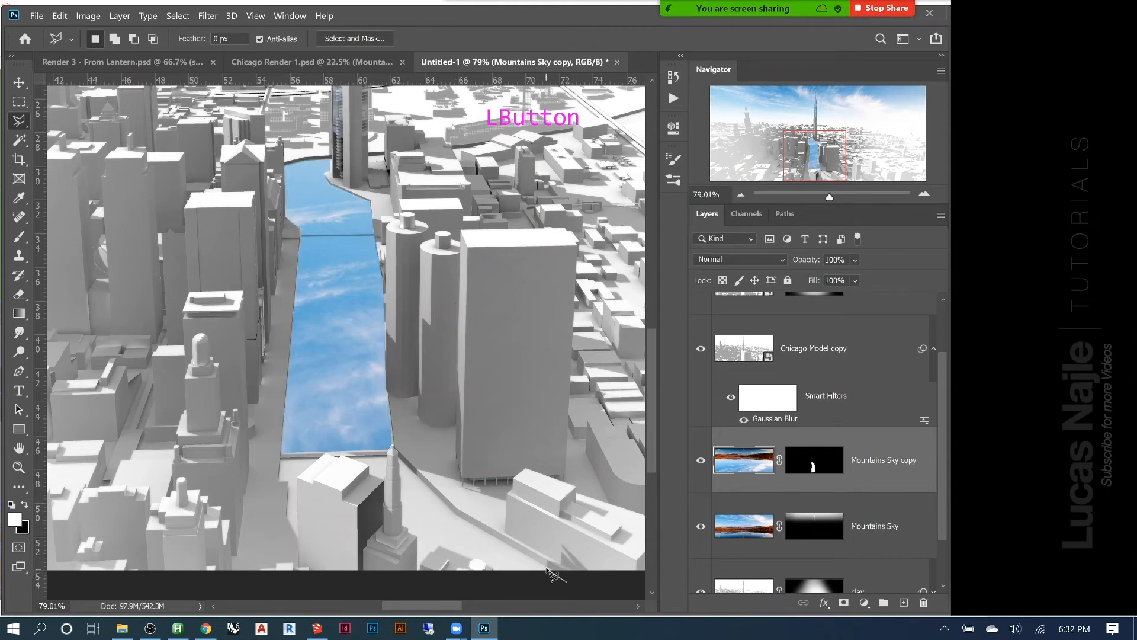
click(455, 515)
click(399, 457)
click(401, 474)
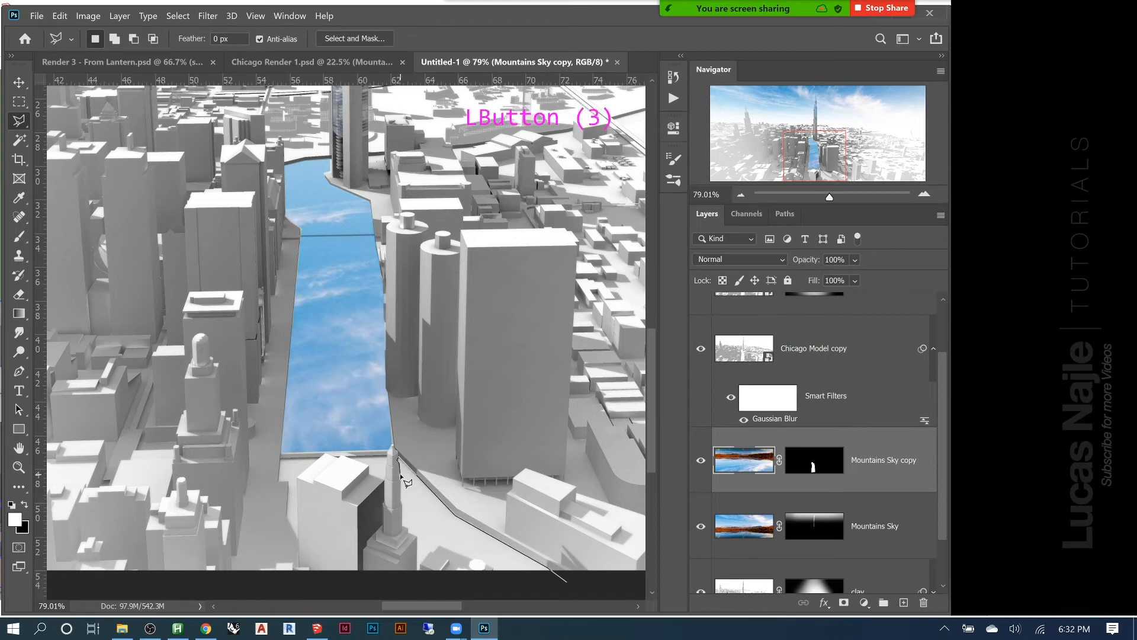
click(402, 481)
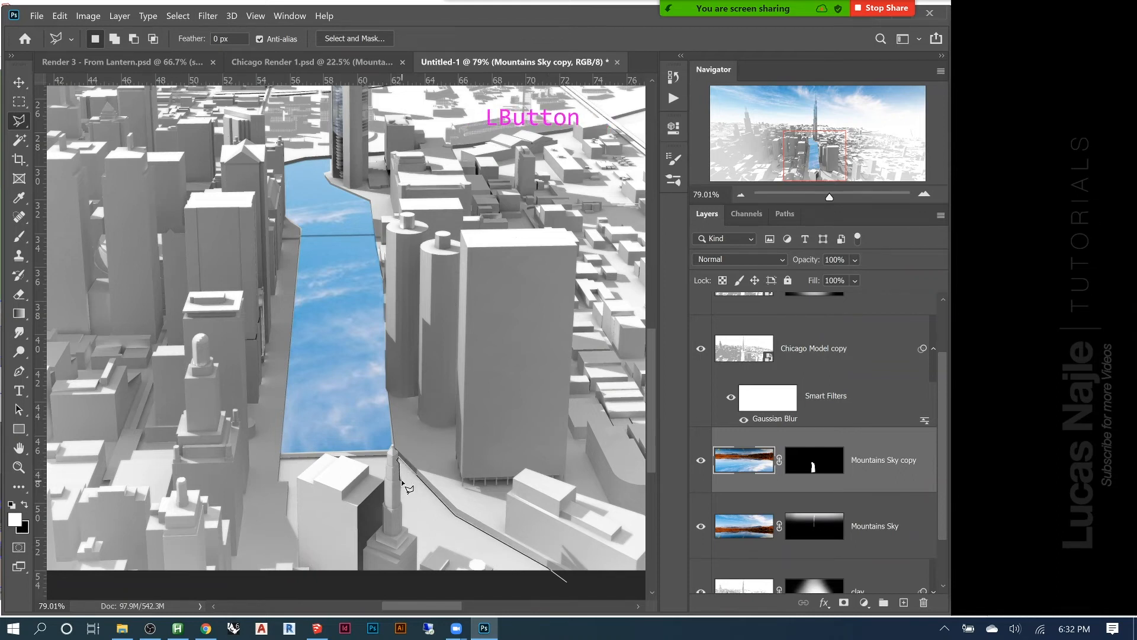
click(402, 510)
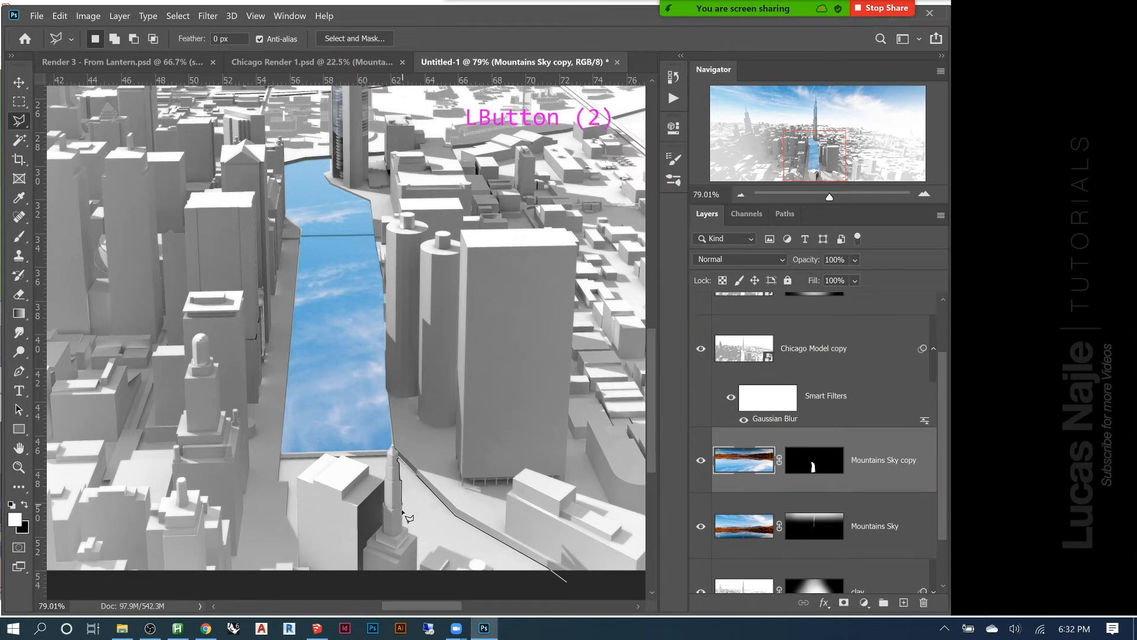
click(403, 526)
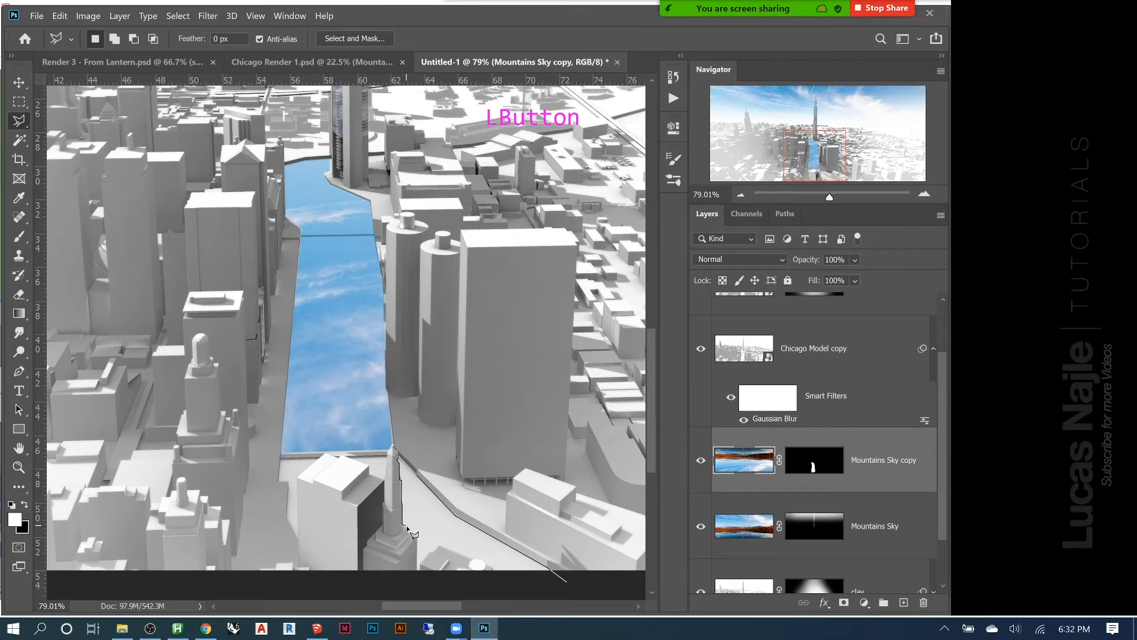
click(414, 535)
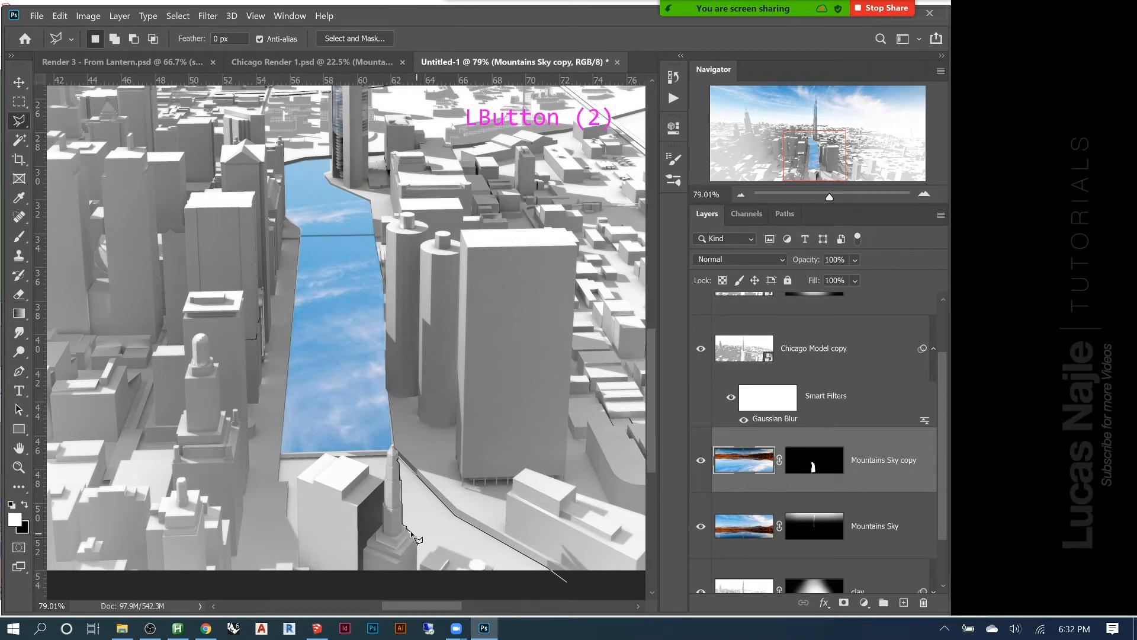
click(412, 535)
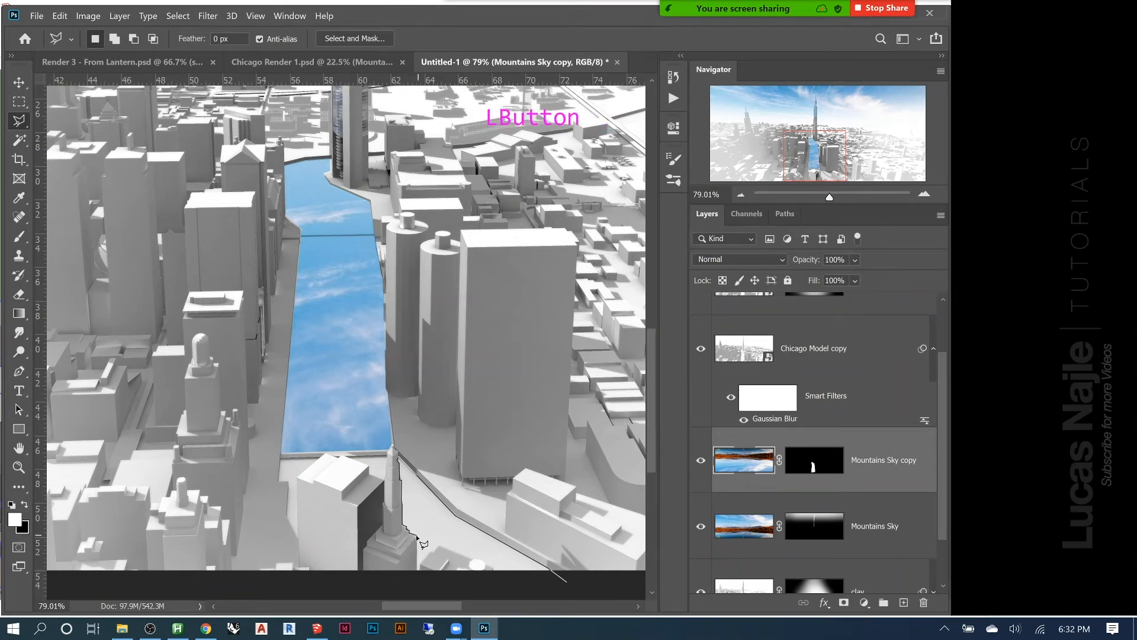
click(417, 569)
click(437, 546)
click(437, 546)
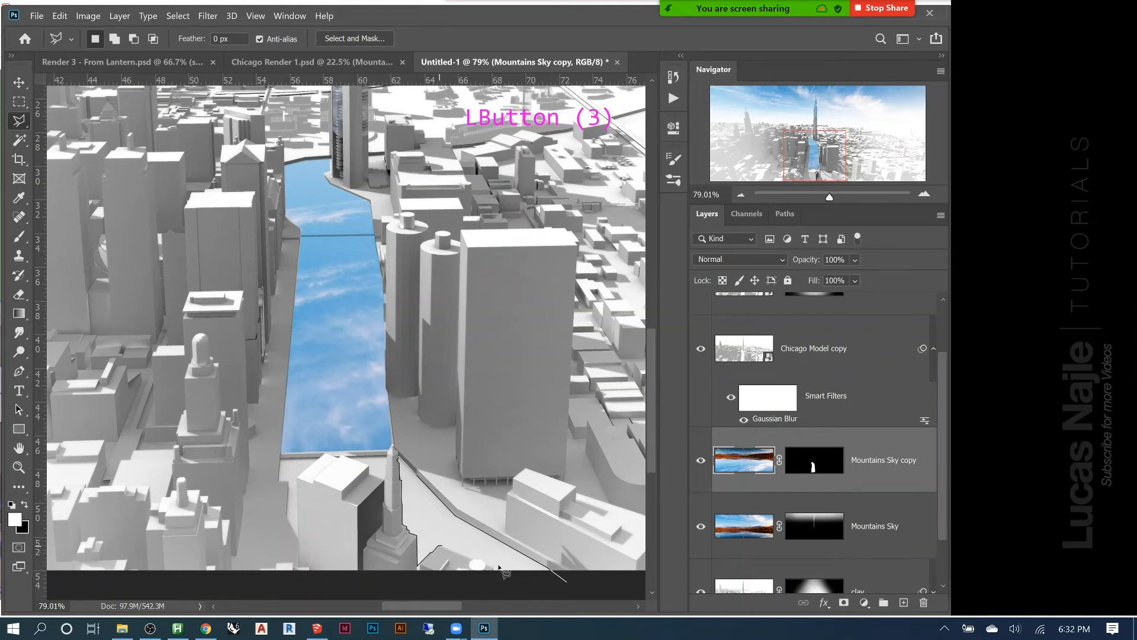
click(497, 570)
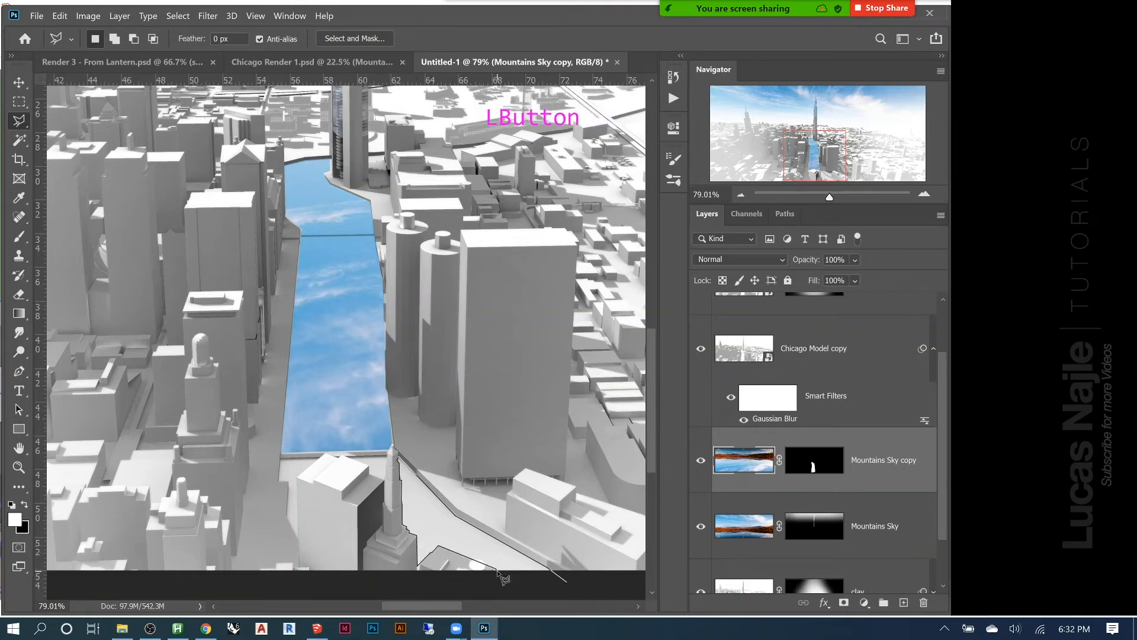
click(502, 577)
Fill the lower river selection with white on the Mountains Sky copy mask and deselect it
key(Delete)
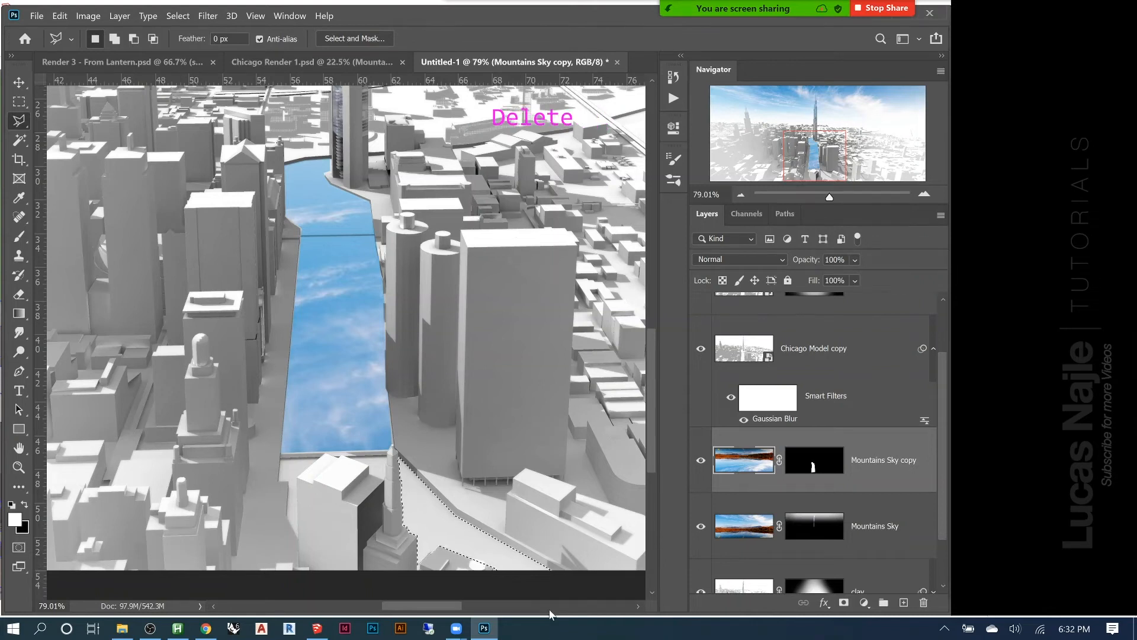
click(813, 467)
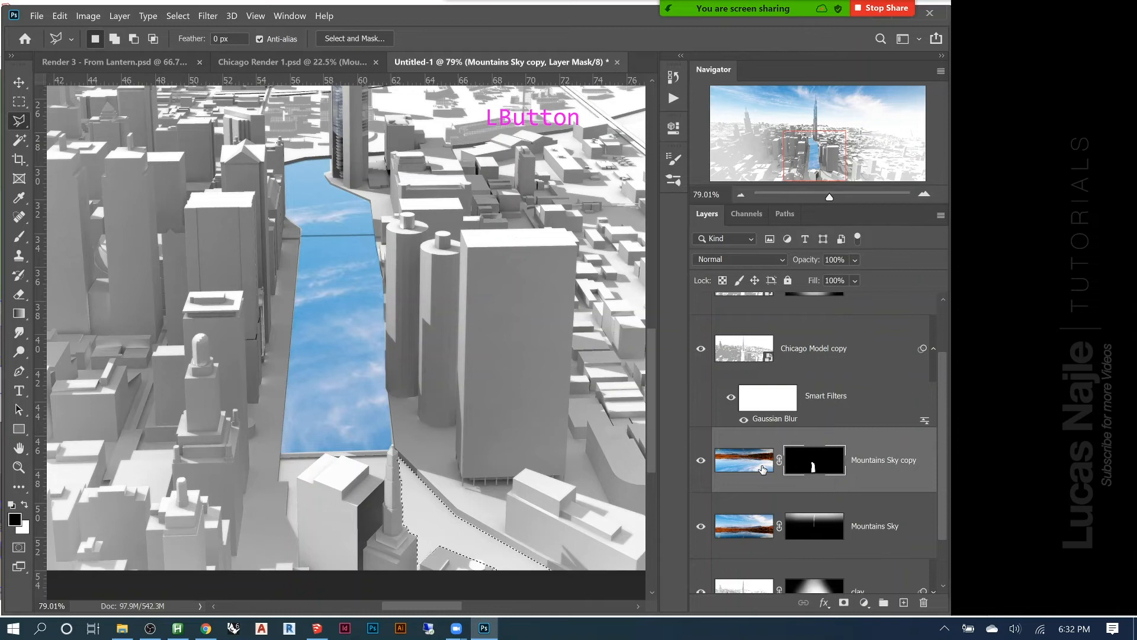
key(ctrl+z)
click(814, 465)
key(Delete)
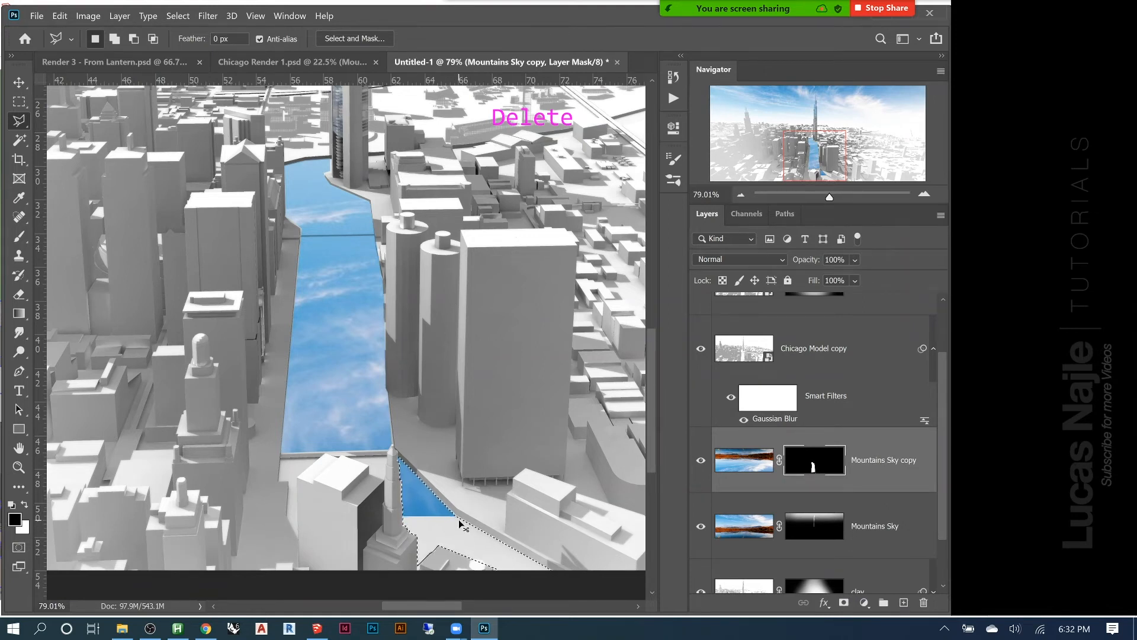
key(ctrl+d)
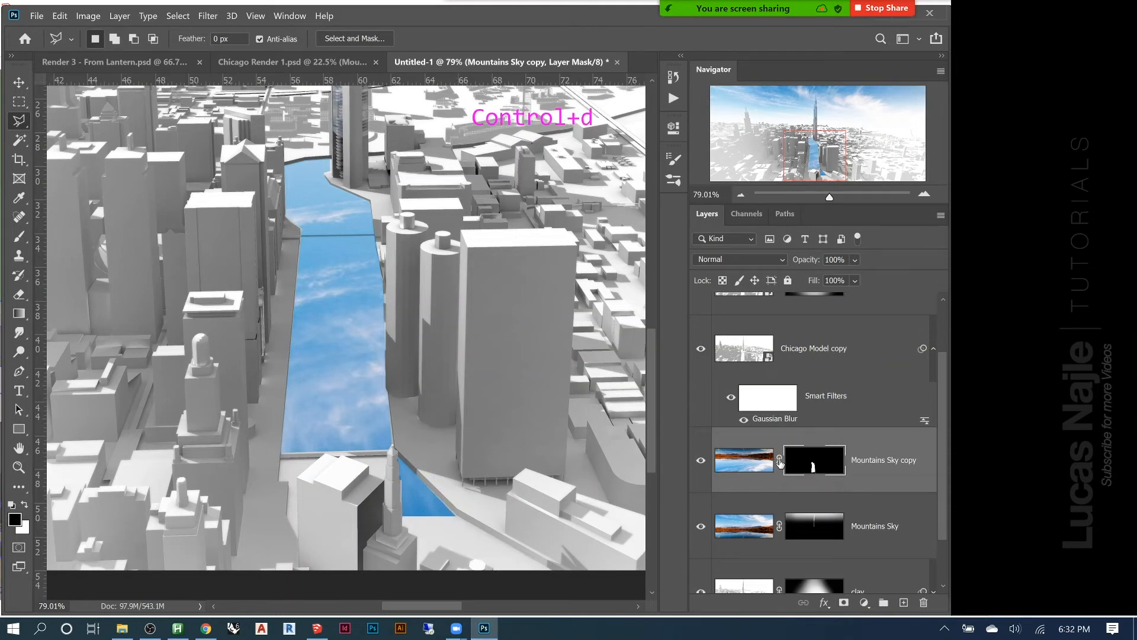
Unlink the Mountains Sky copy image from its mask and move the sky down until it covers the lower river bend
click(779, 460)
click(754, 466)
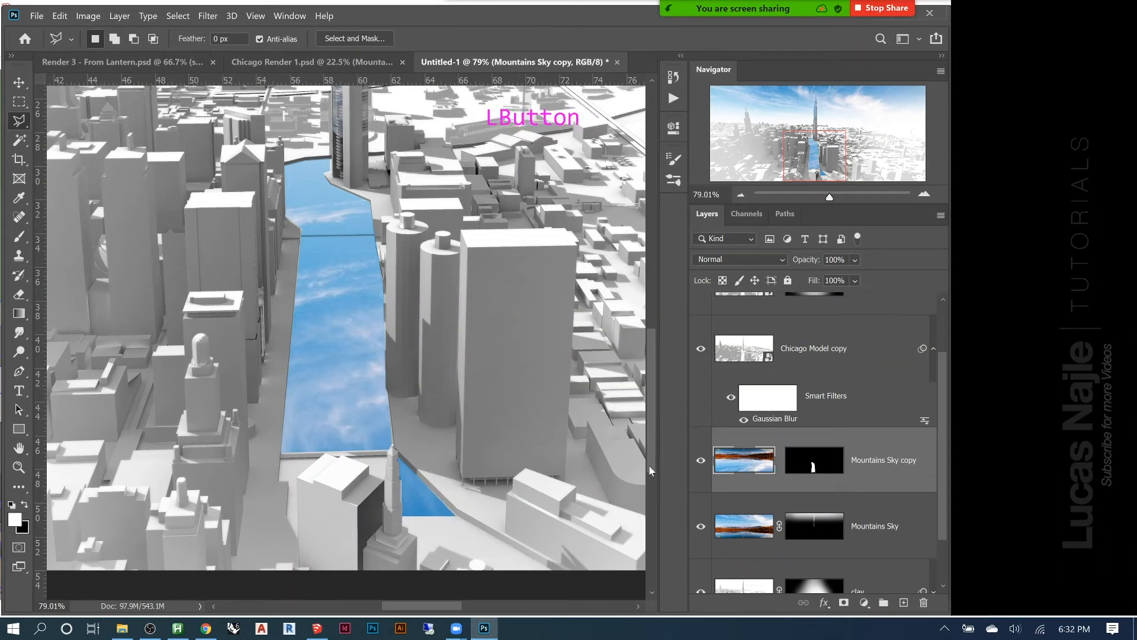
key(v)
click(344, 286)
drag(345, 286, 350, 330)
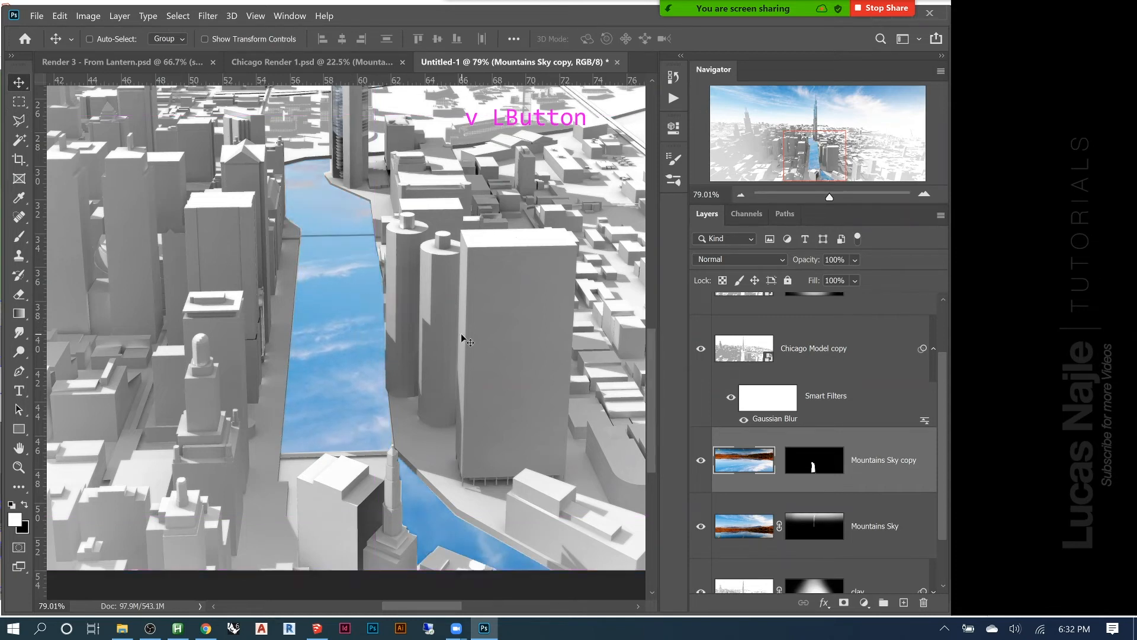
Select the remaining river surface around the large foreground building with the Magic Wand, adding the patches on both sides
key(w)
click(378, 470)
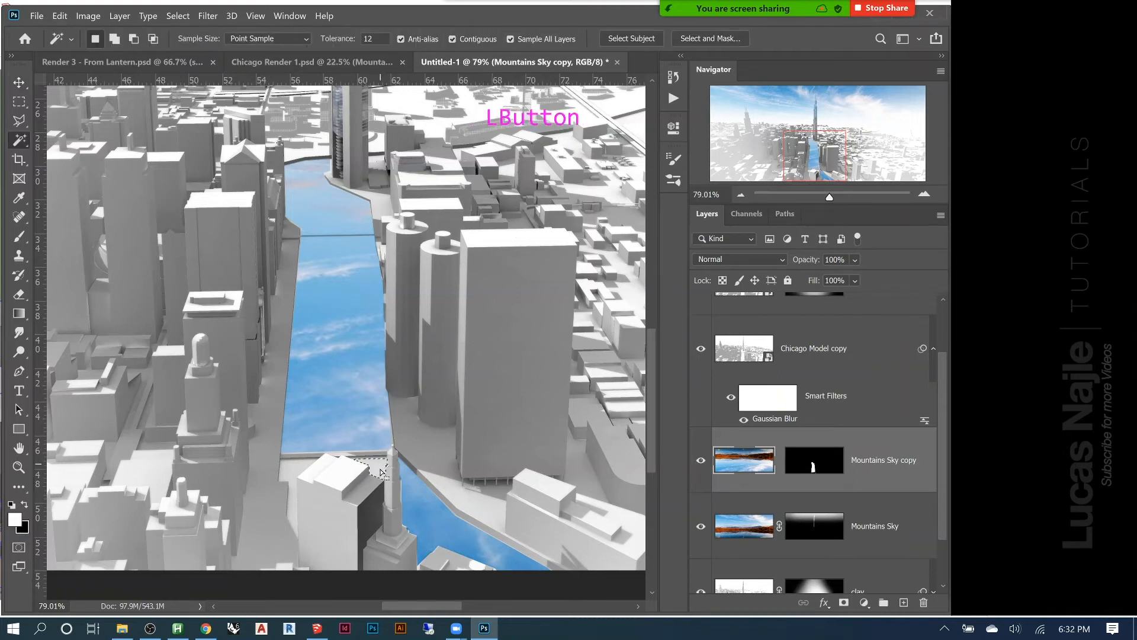
shift+click(297, 473)
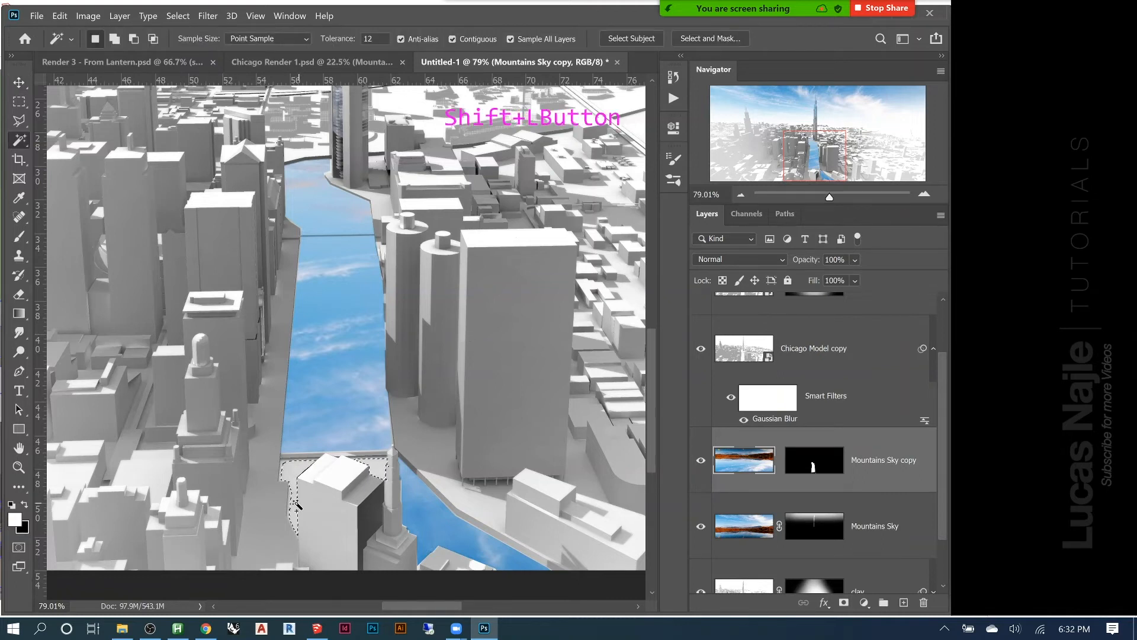
shift+click(292, 483)
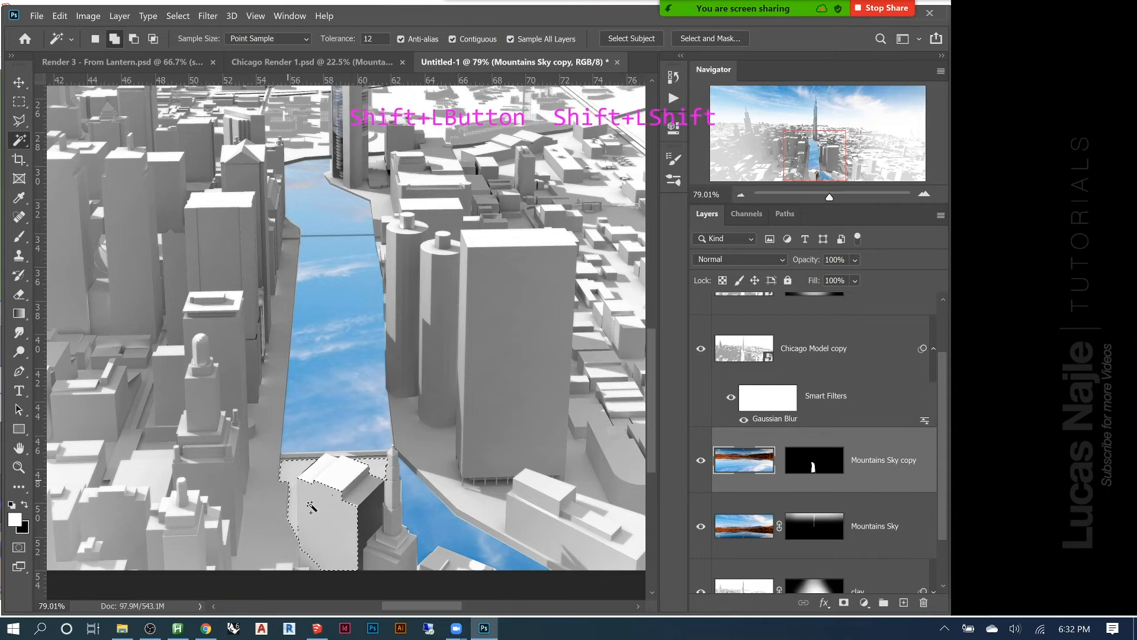
Subtract the foreground building from the selection with the Polygonal Lasso and fill the rest with white on the Mountains Sky copy mask
key(l)
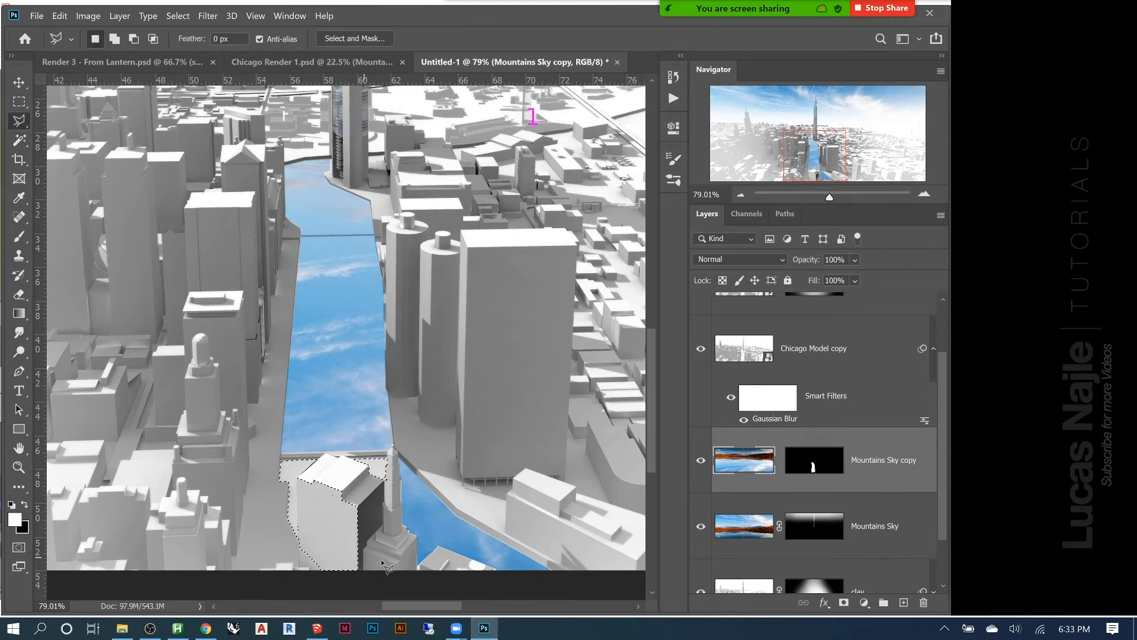
alt+click(389, 560)
alt+click(371, 498)
alt+click(347, 468)
alt+click(306, 473)
alt+click(298, 476)
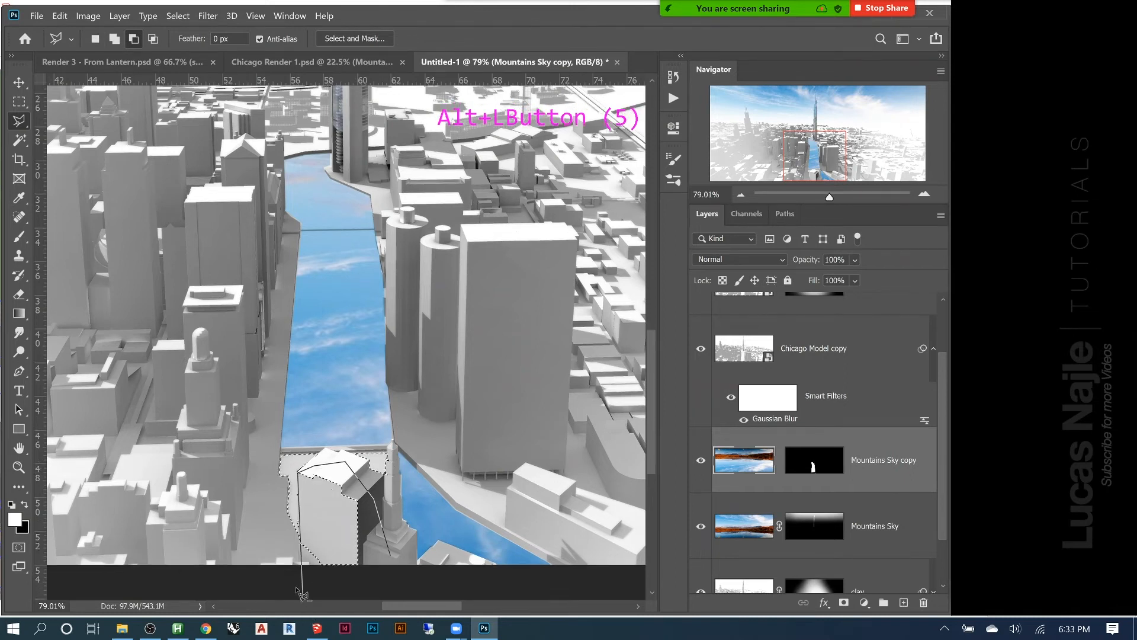
alt+click(298, 572)
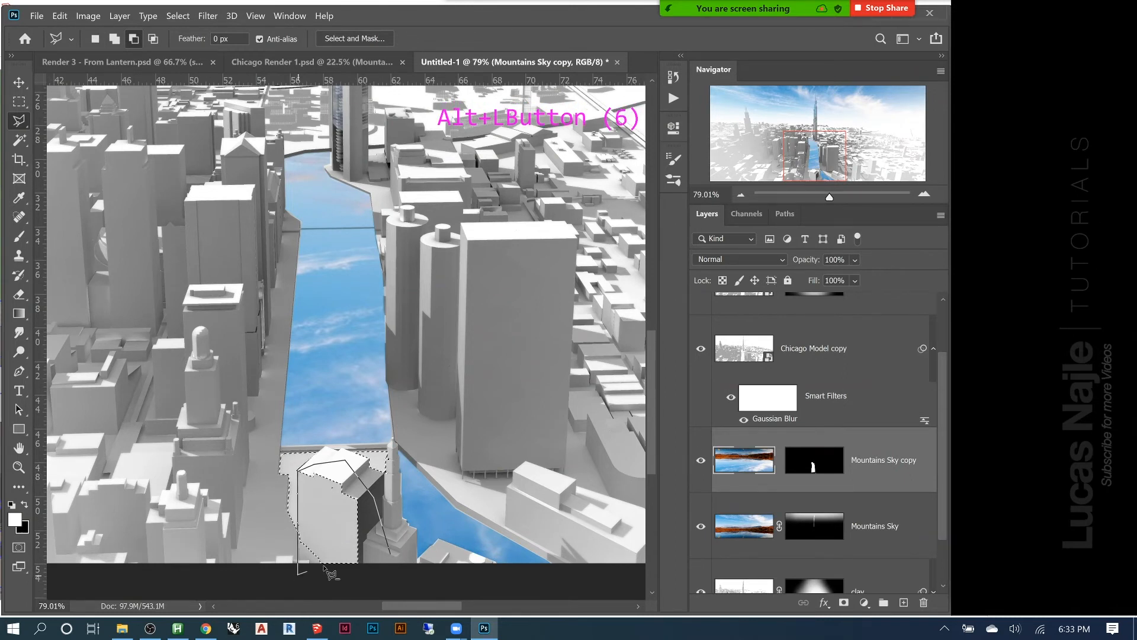
double_click(384, 569)
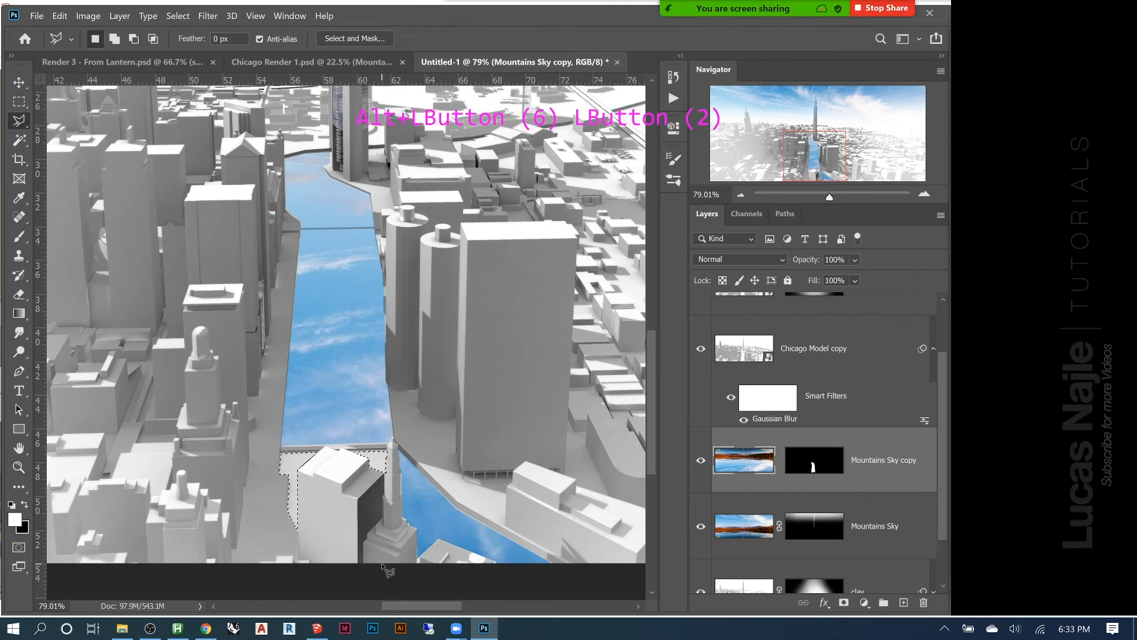
click(796, 468)
key(Delete)
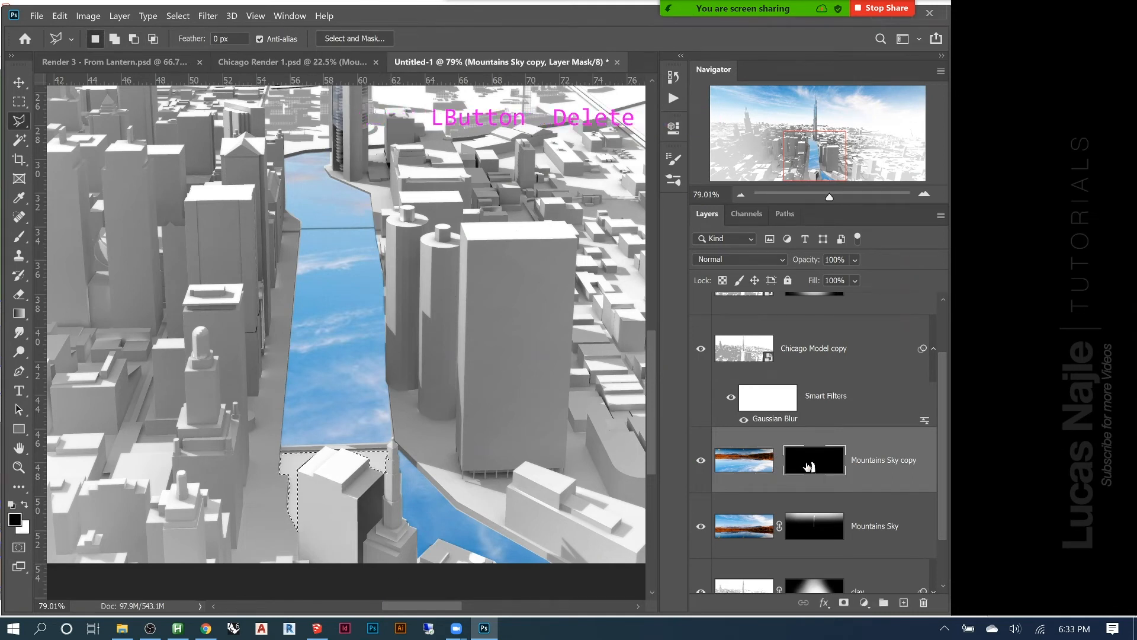
Deselect the filled river area and check the sky reflection in the overall skyline image
key(ctrl+d)
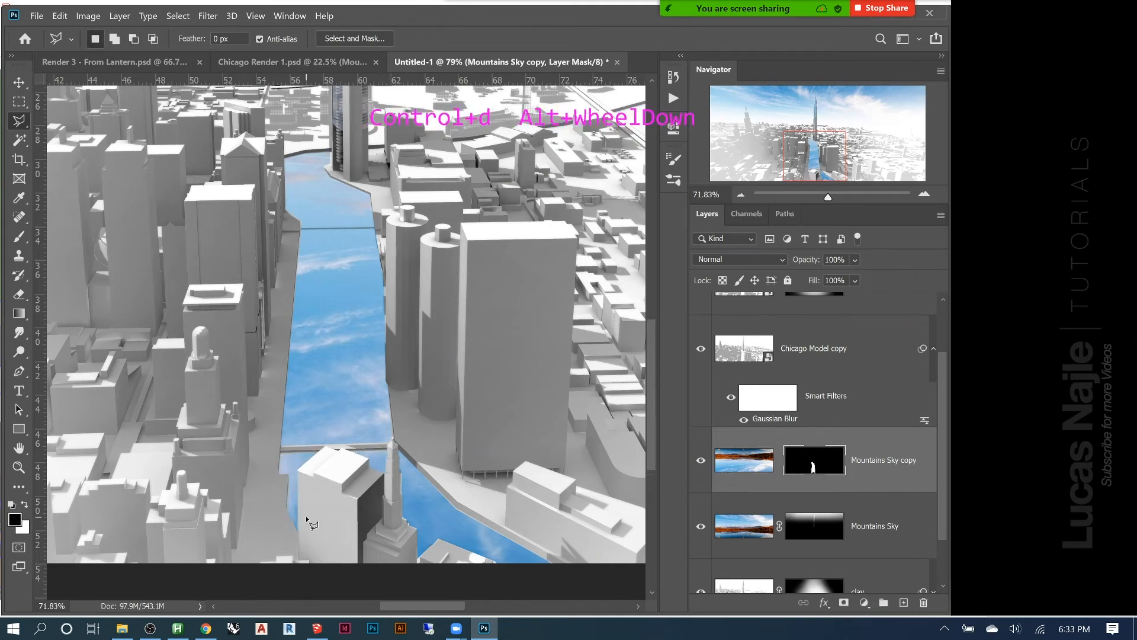
alt+scroll(305, 516, down, 10)
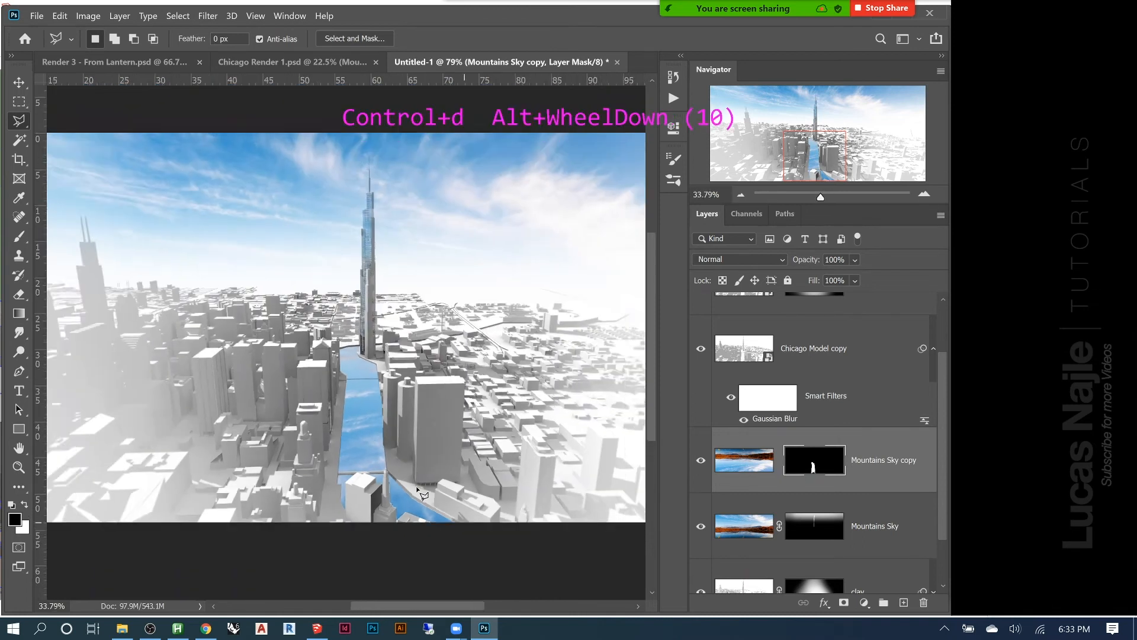
alt+scroll(363, 468, down, 1)
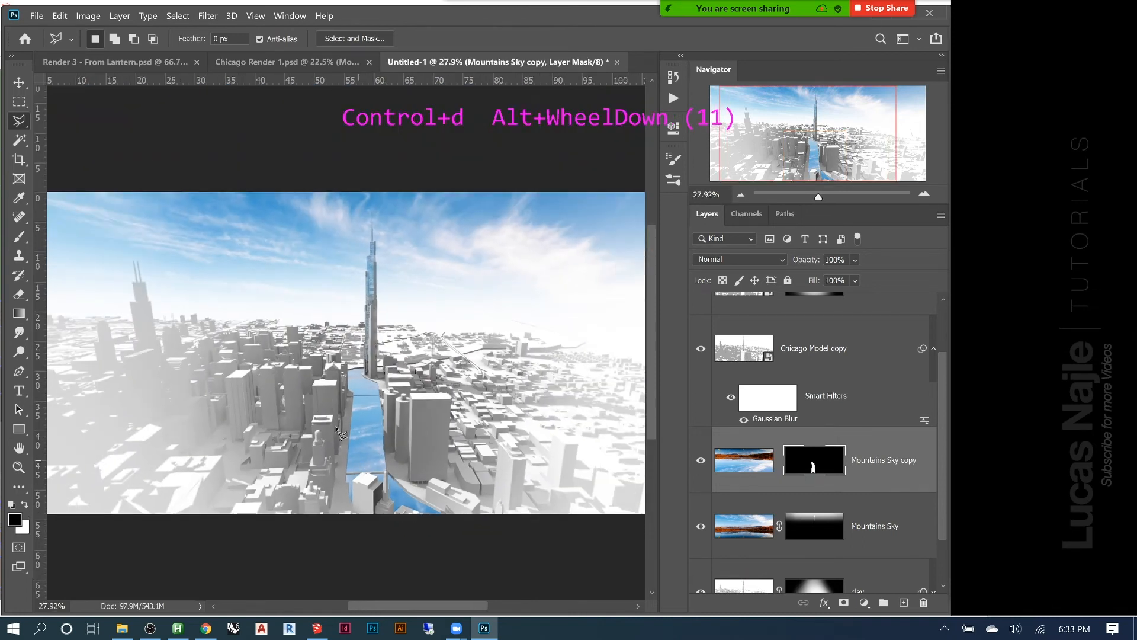
alt+scroll(331, 324, up, 4)
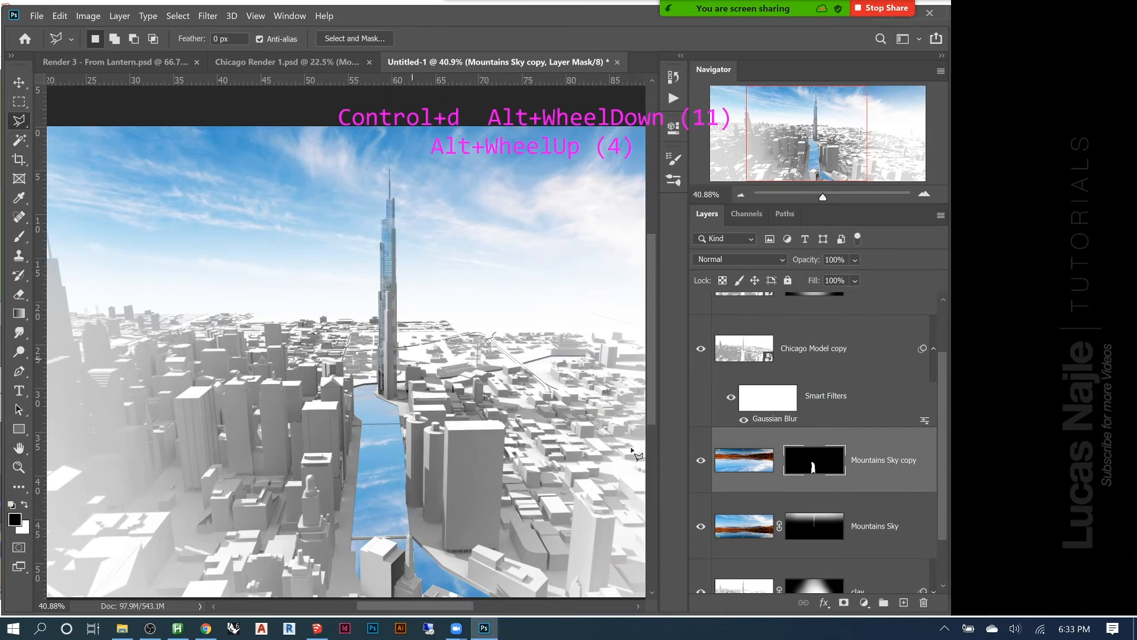
click(207, 16)
click(211, 17)
click(211, 17)
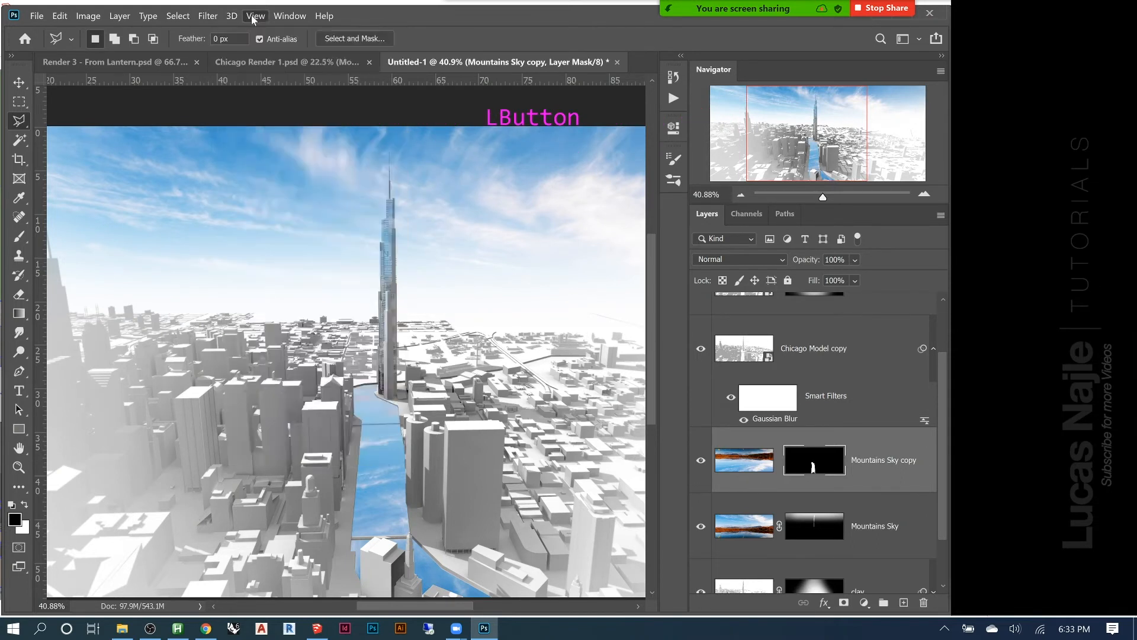
mouse_move(214, 19)
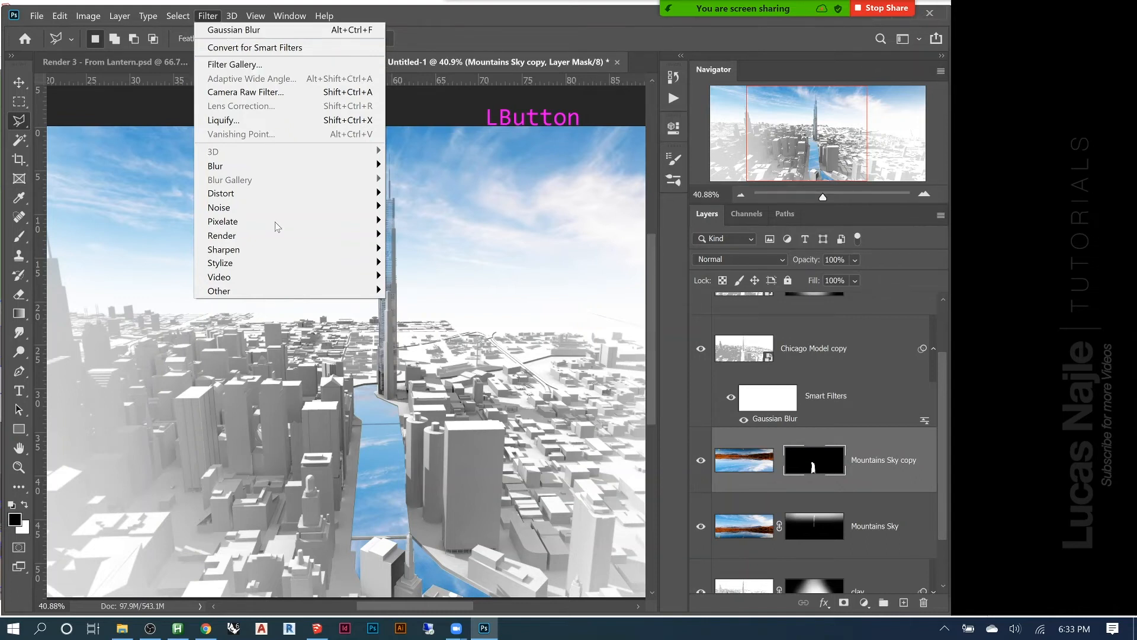
mouse_move(247, 168)
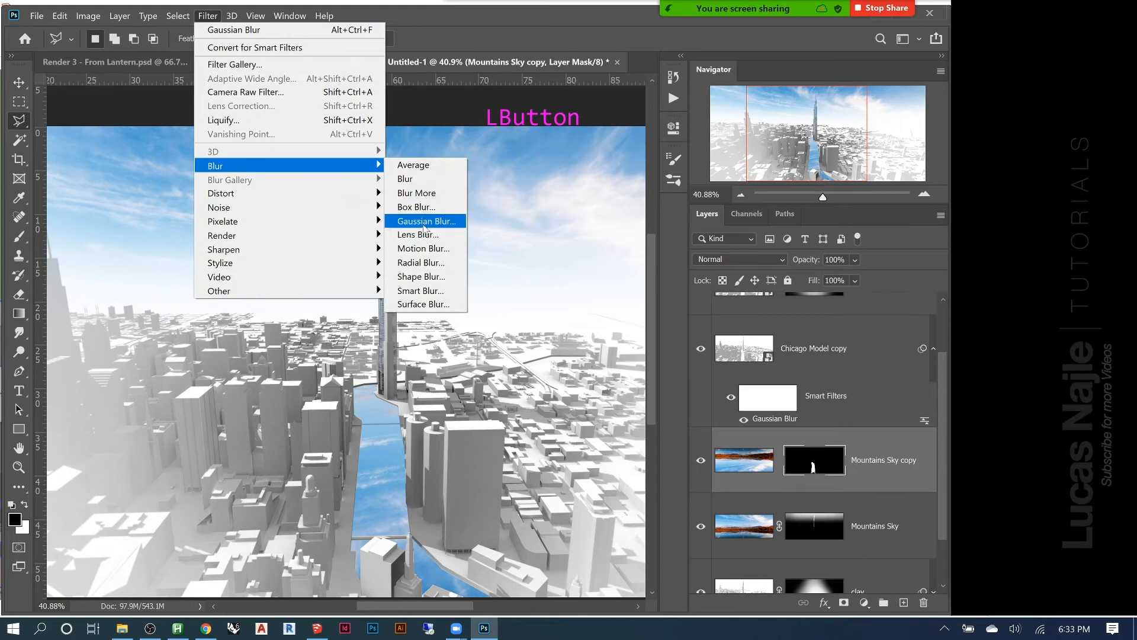
click(252, 30)
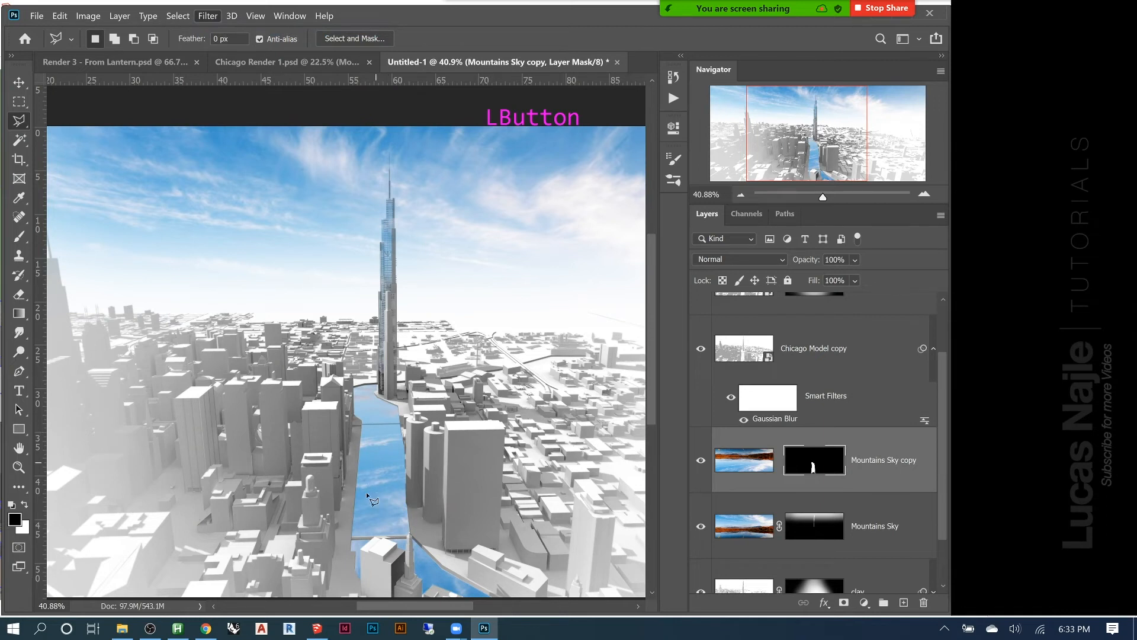
key(ctrl+z)
click(208, 16)
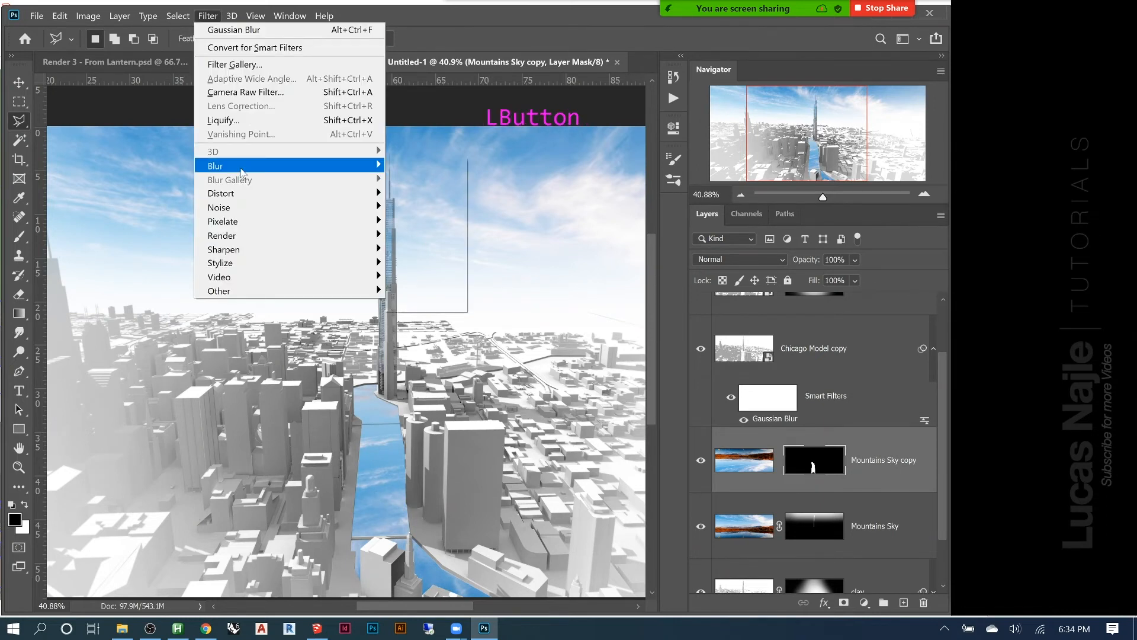
mouse_move(241, 173)
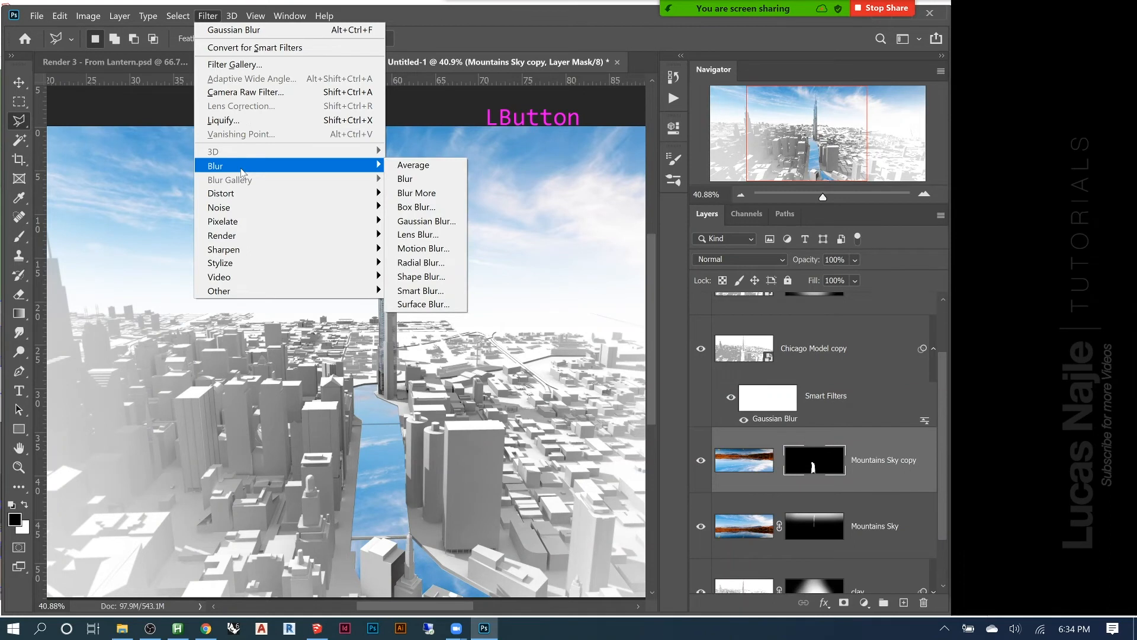
click(435, 223)
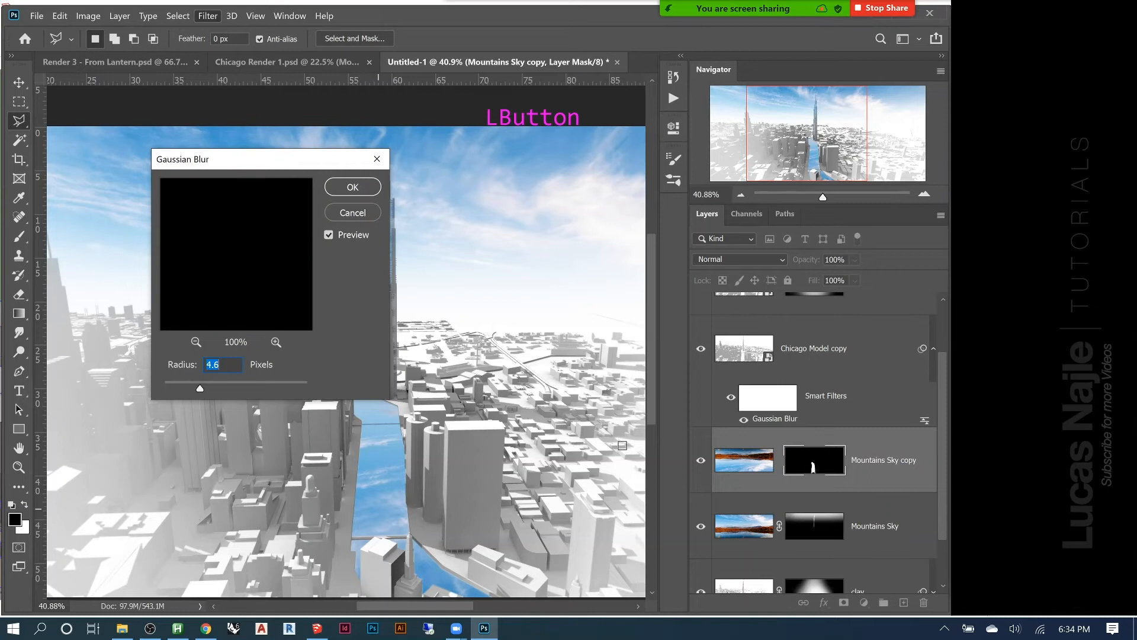
key(Escape)
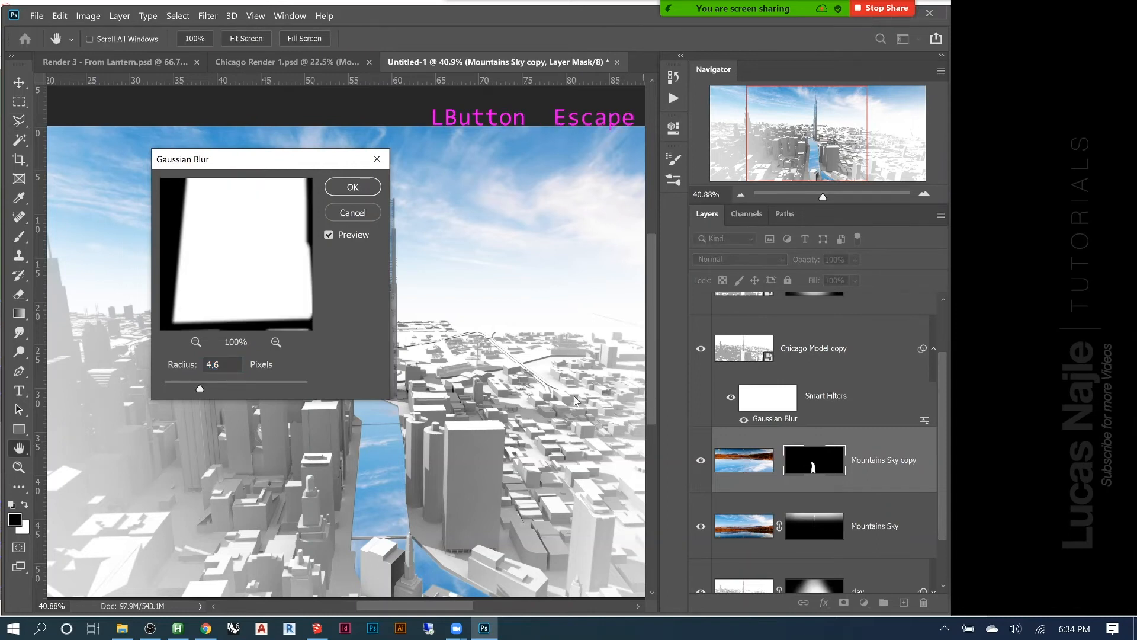
click(359, 215)
Target the Mountains Sky copy image instead of its mask and soften it with a Gaussian Blur stronger than the preset radius
click(740, 464)
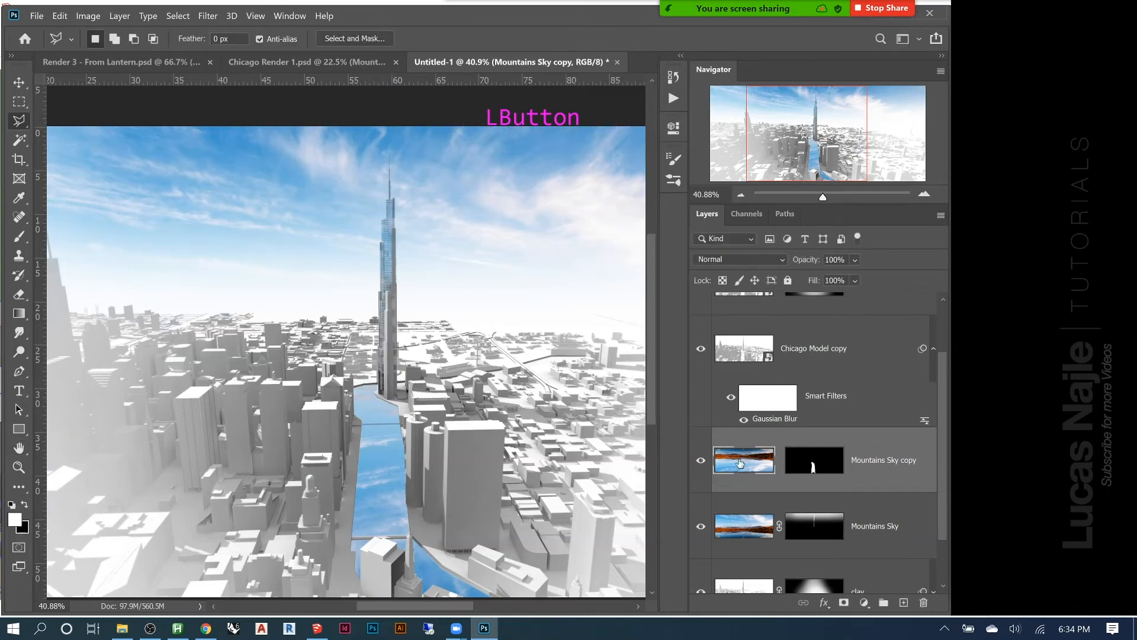
click(207, 16)
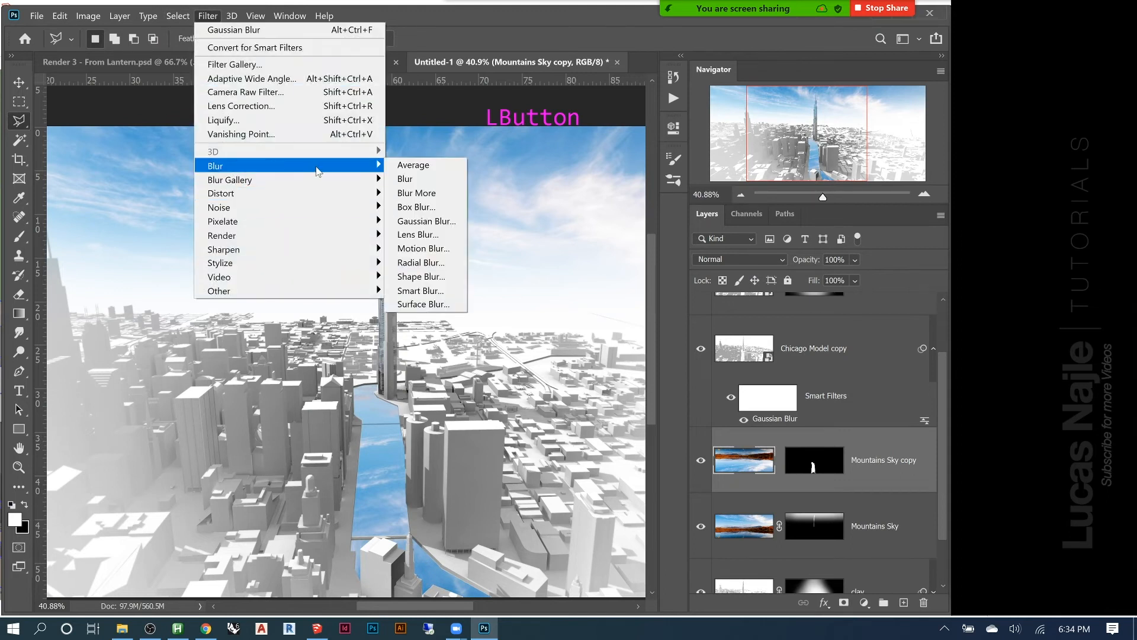
click(417, 221)
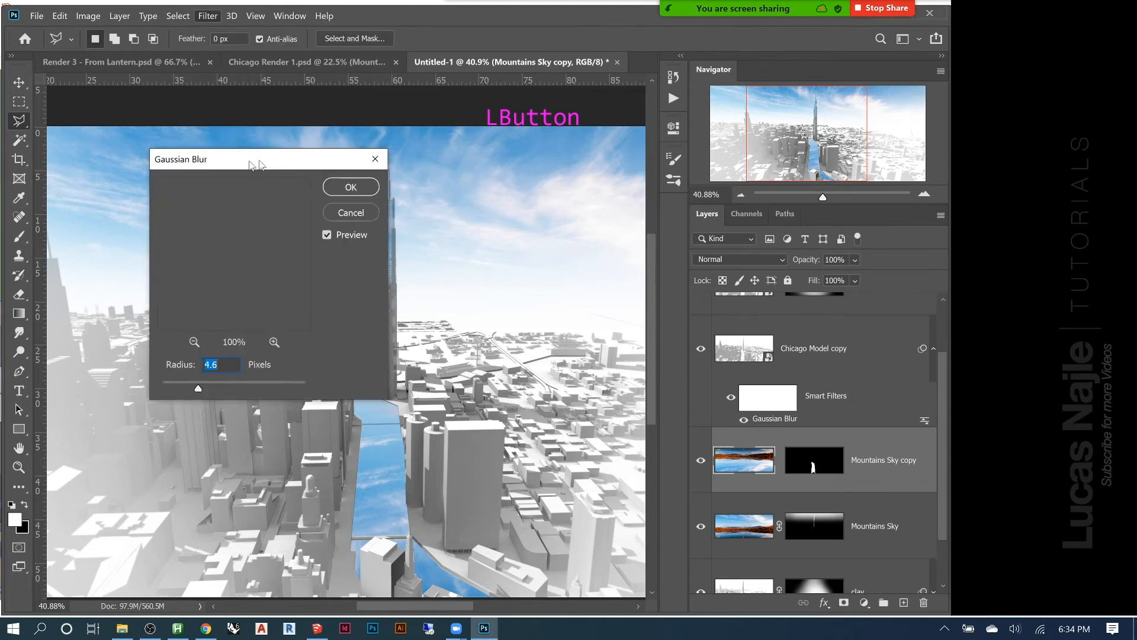
click(378, 478)
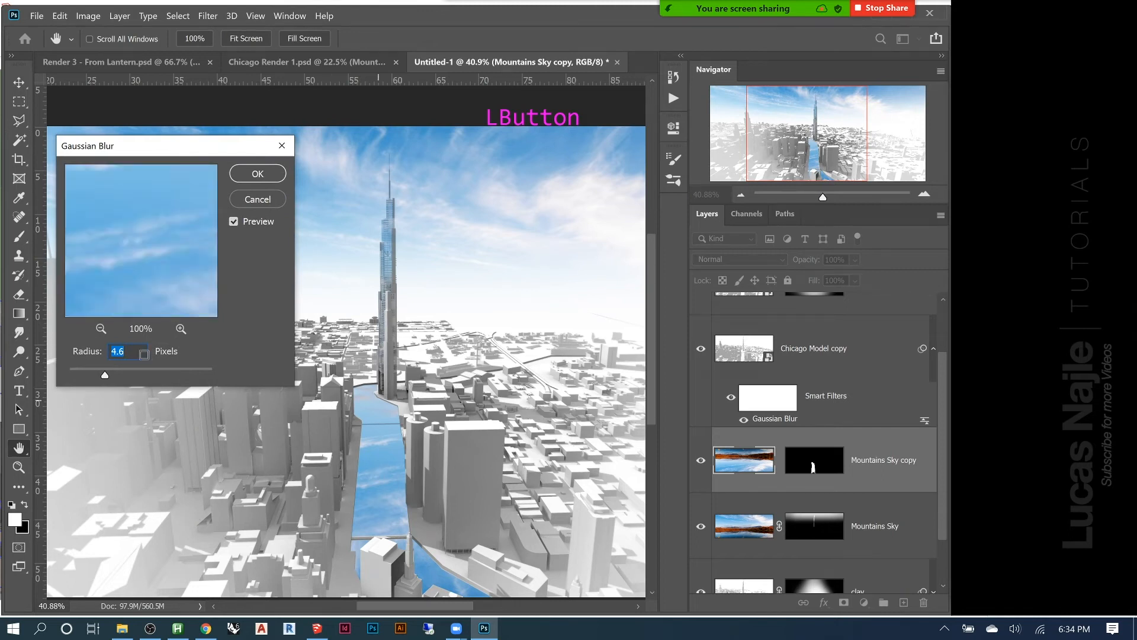
click(110, 372)
drag(109, 376, 121, 376)
drag(124, 373, 132, 376)
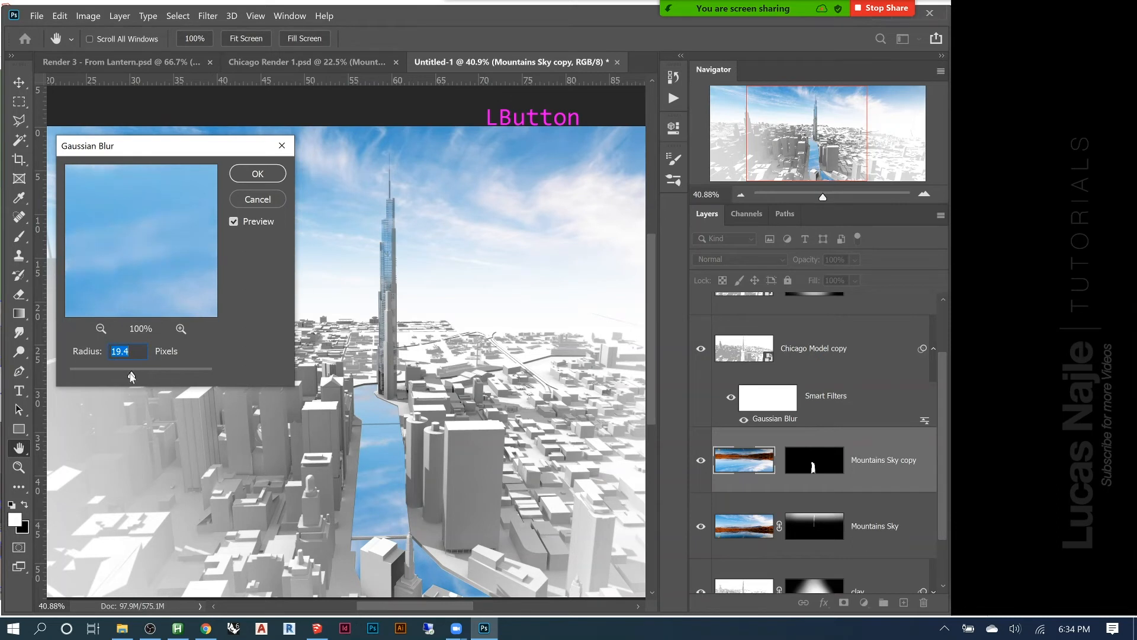
drag(132, 375, 121, 375)
click(258, 174)
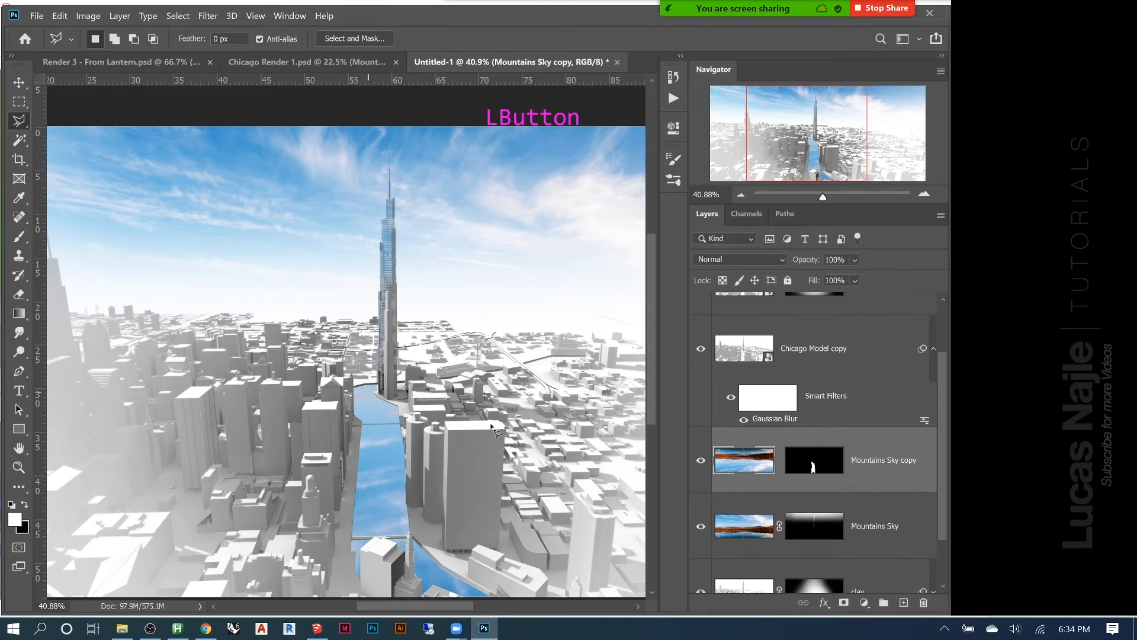
Duplicate the clay layer and delete the layer mask from the copy
scroll(795, 406, down, 5)
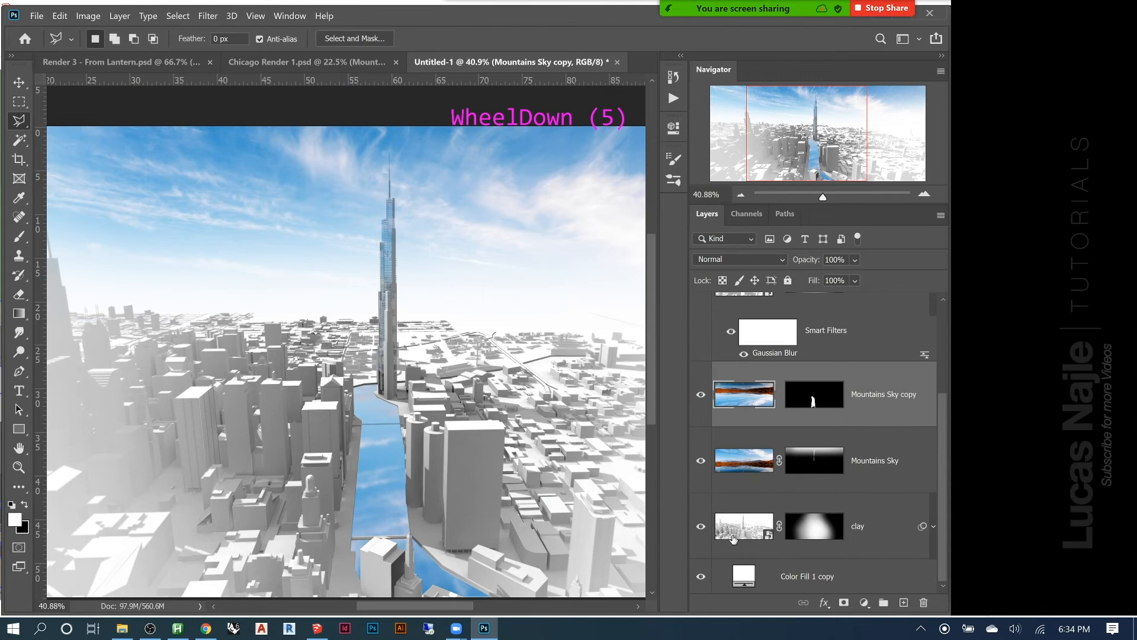
click(737, 534)
drag(737, 533, 740, 536)
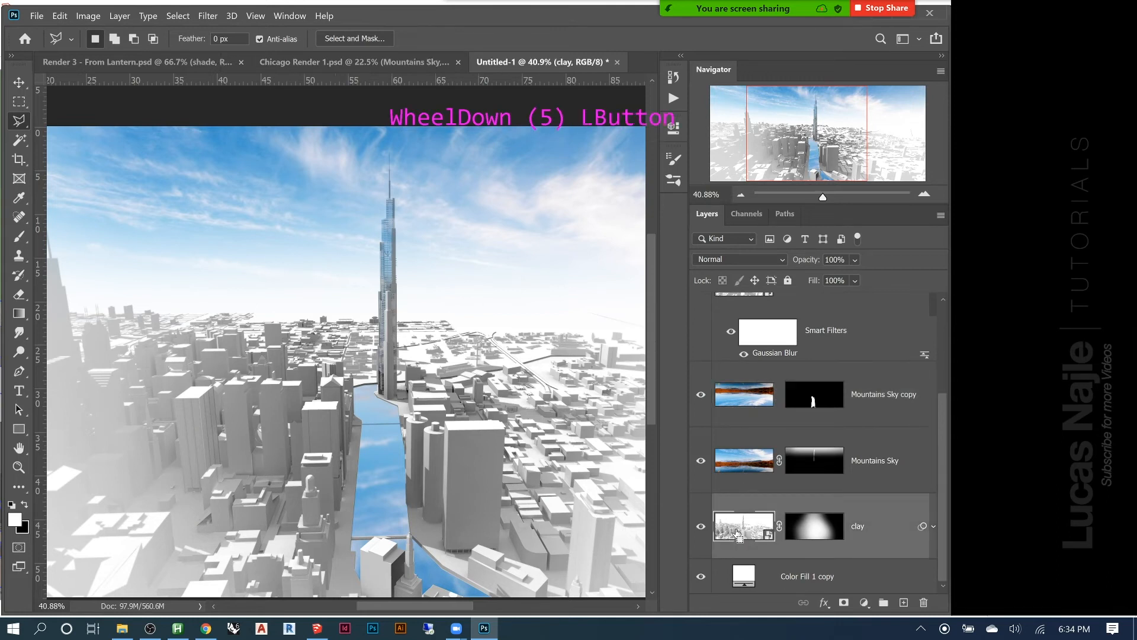
key(ctrl+j)
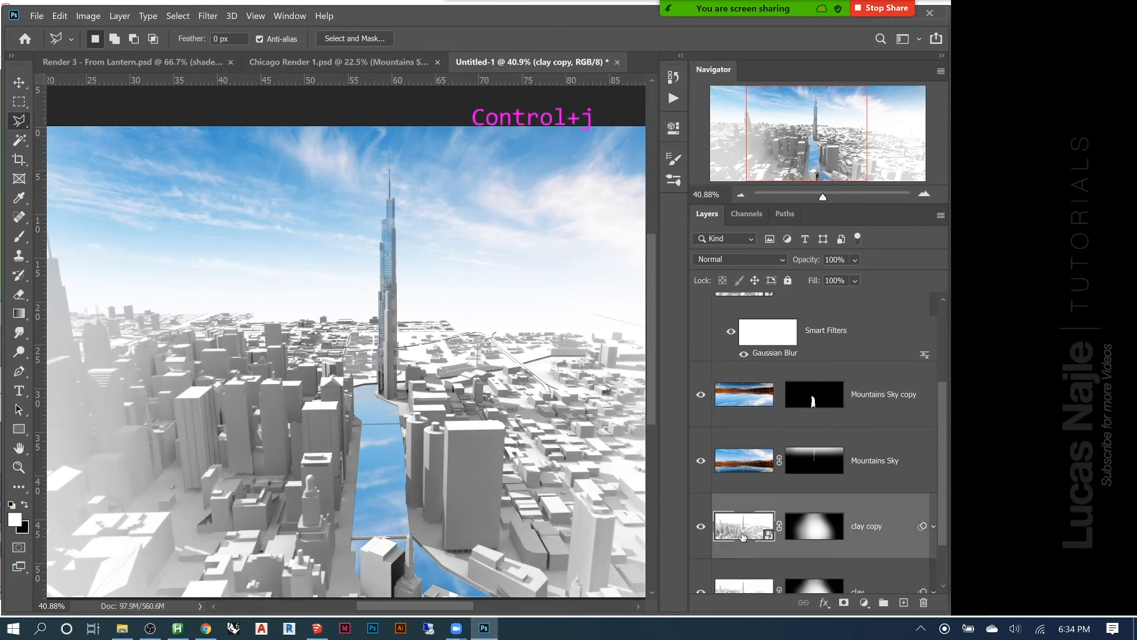
click(749, 531)
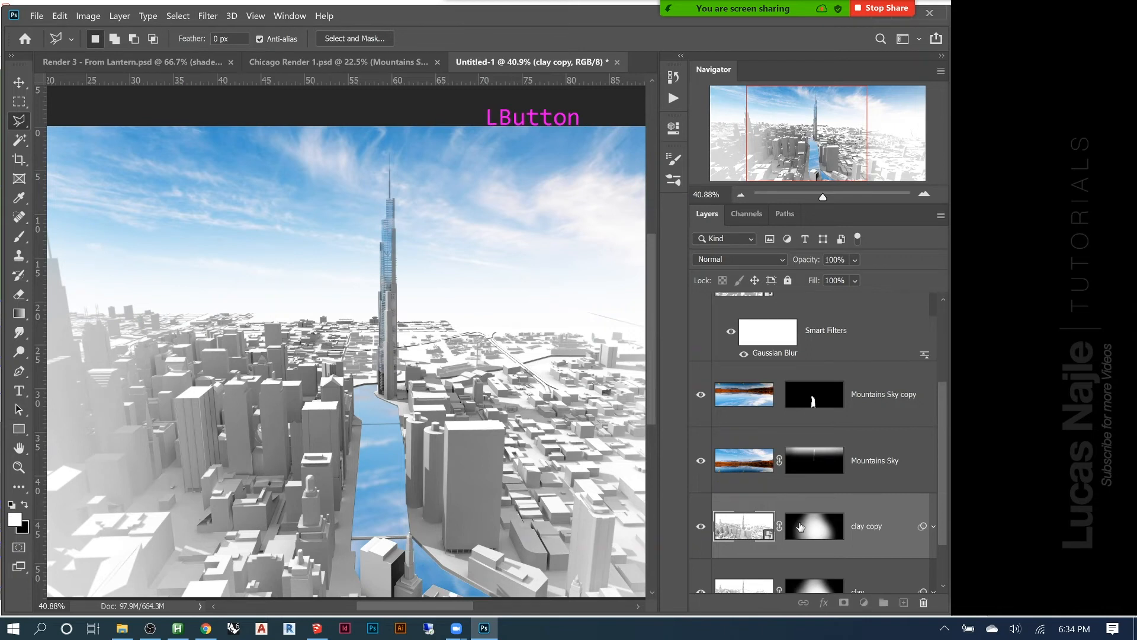
right_click(800, 527)
click(829, 414)
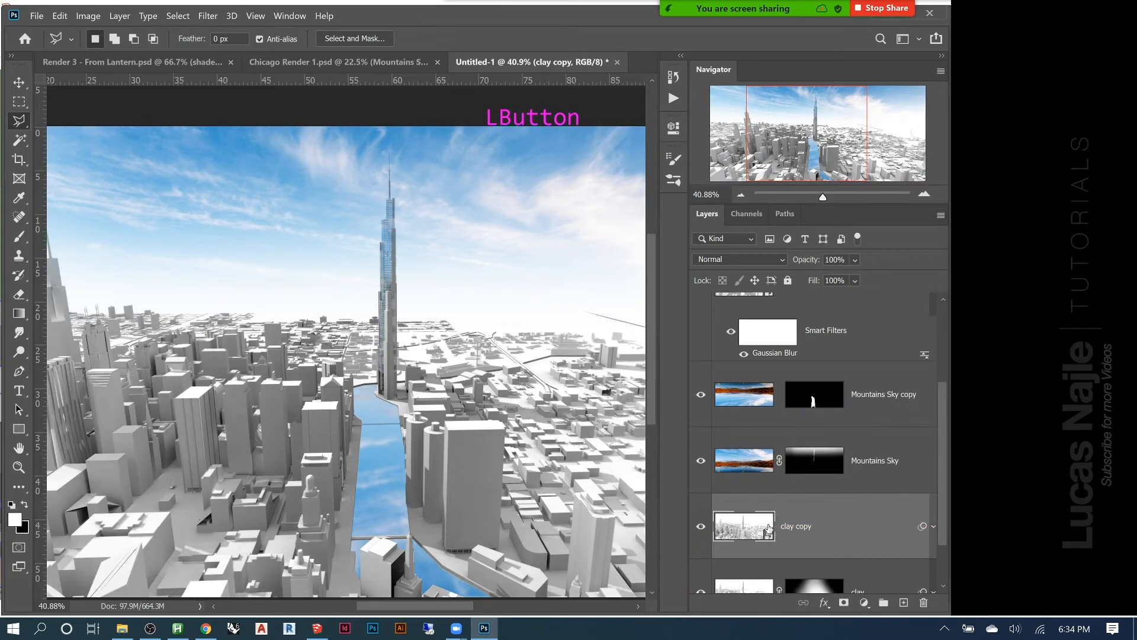
Flip the clay copy layer vertically with Free Transform and commit the transformation
key(ctrl+t)
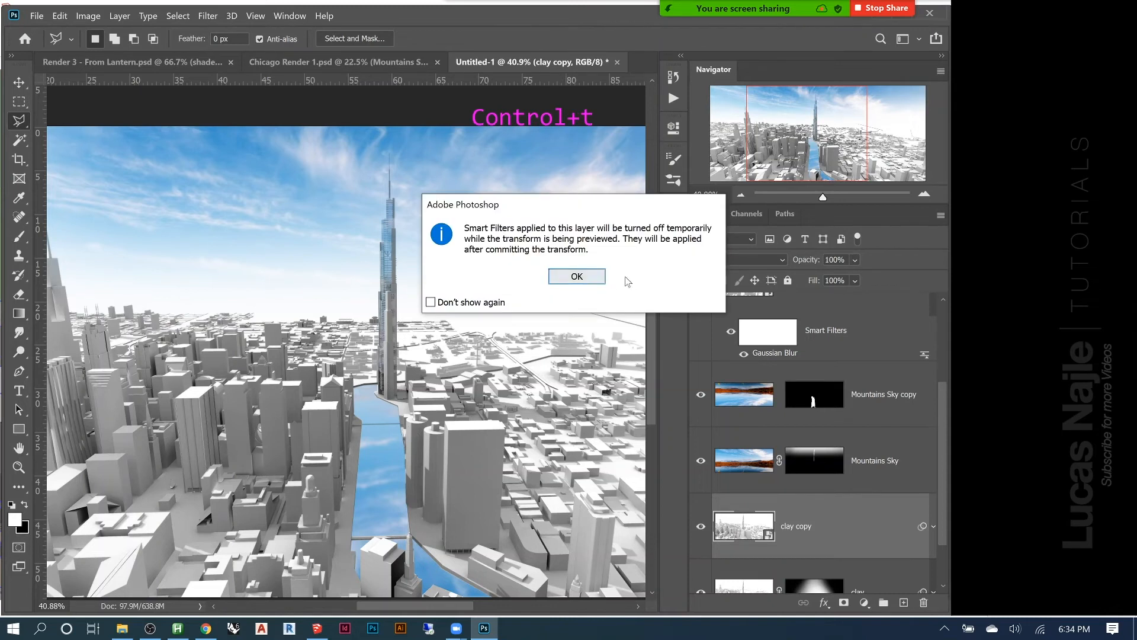
click(578, 277)
right_click(450, 312)
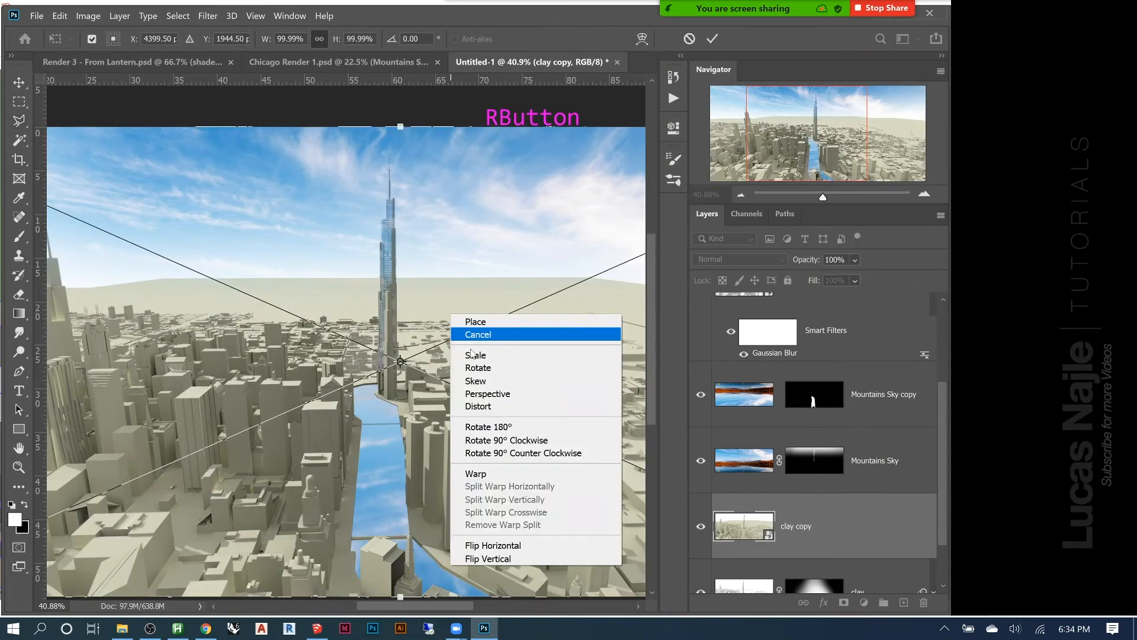
click(481, 558)
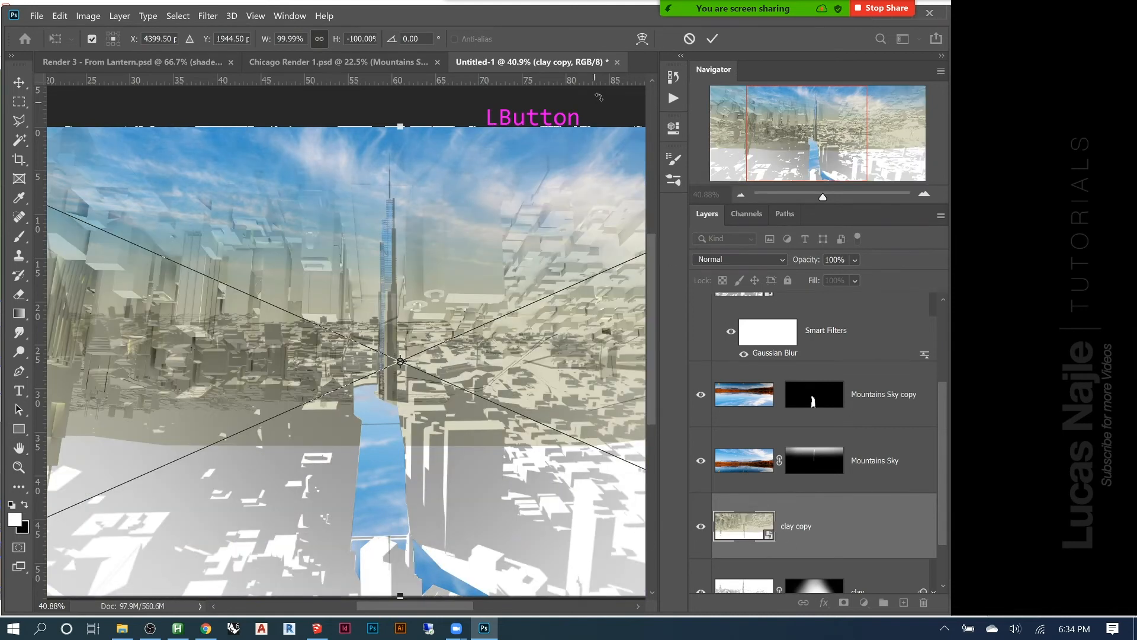
click(712, 39)
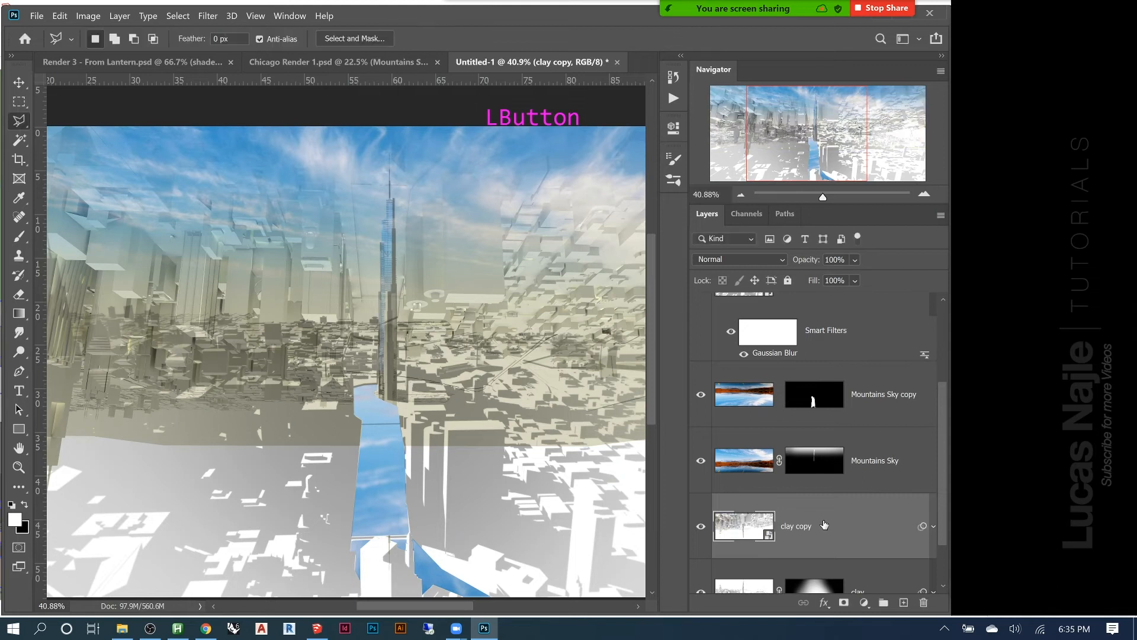
Place the Mountains Sky copy layer directly beneath clay copy and set the clay copy layer's blend mode to Multiply
drag(804, 458, 804, 523)
drag(867, 401, 735, 518)
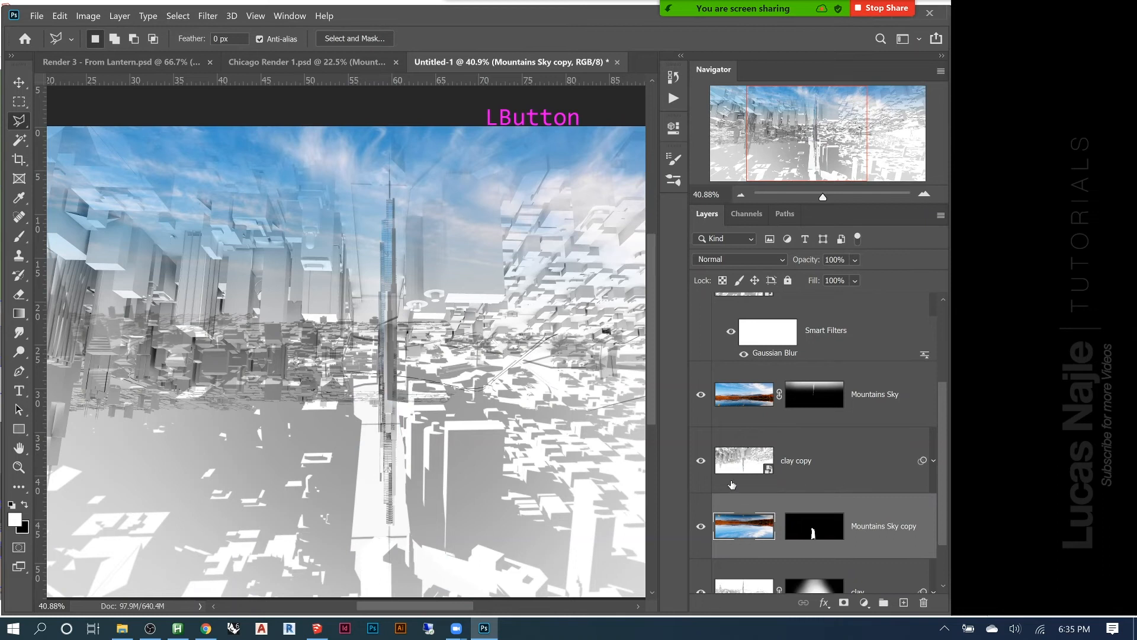
click(814, 464)
click(735, 261)
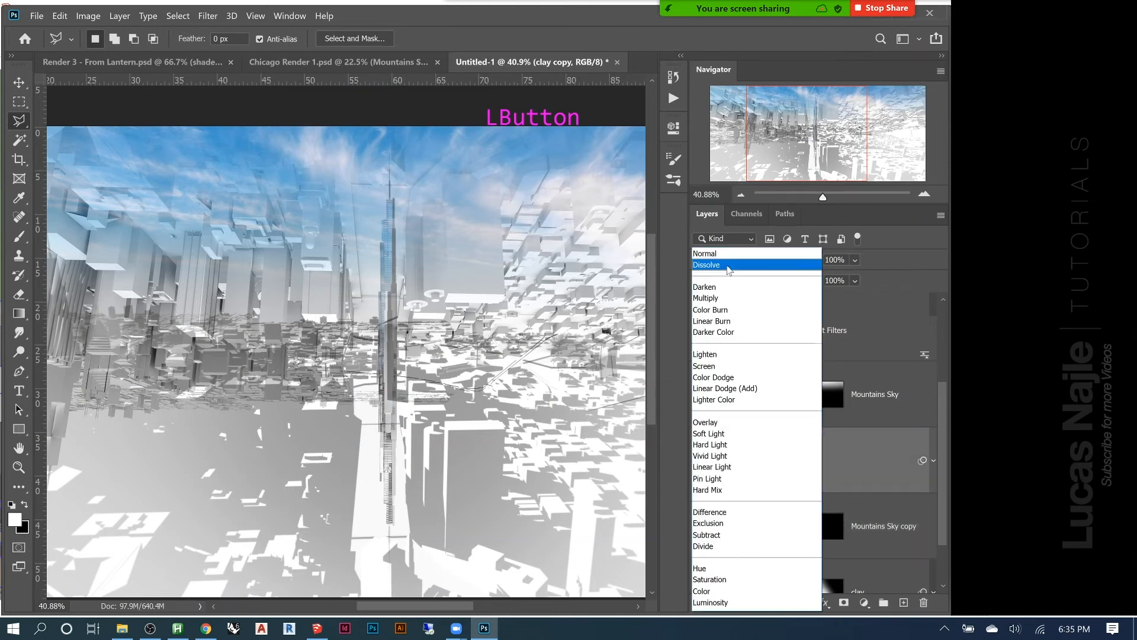
click(726, 300)
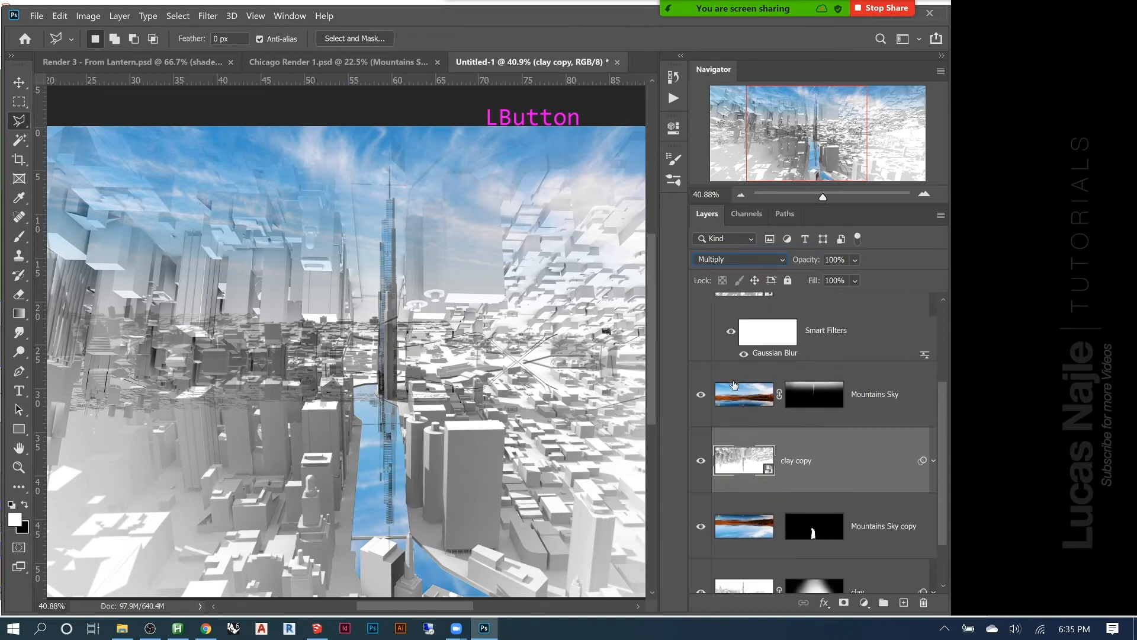
Copy the river mask from Mountains Sky copy onto the clay copy layer and inspect the building reflections up close
click(806, 535)
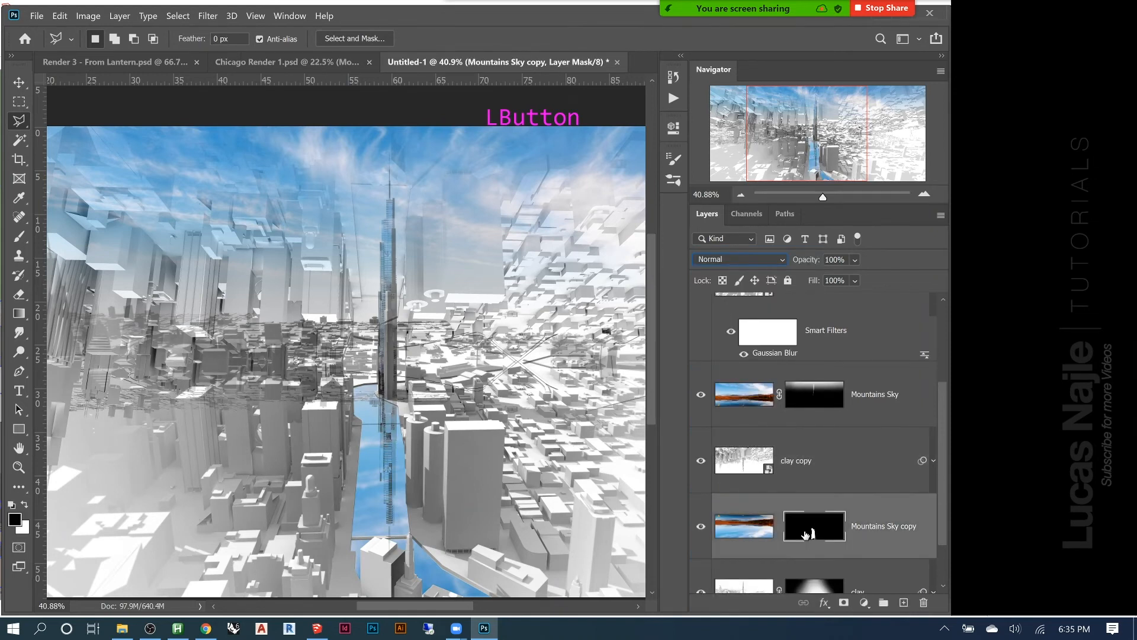
alt+click(805, 535)
alt+click(806, 535)
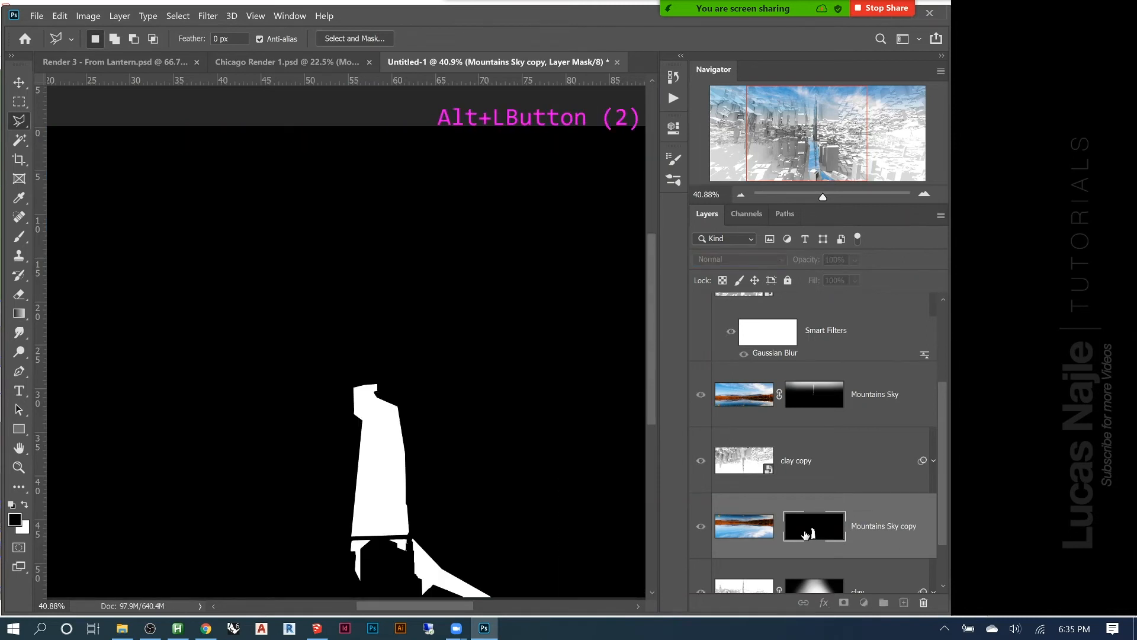
drag(813, 532, 814, 465)
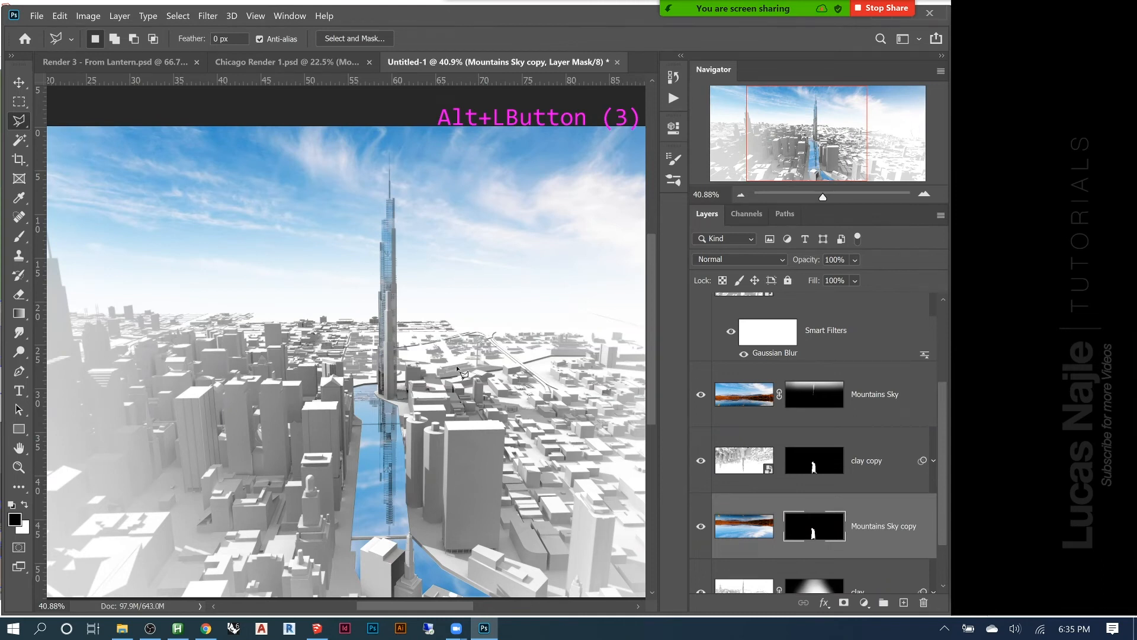
scroll(445, 343, down, 3)
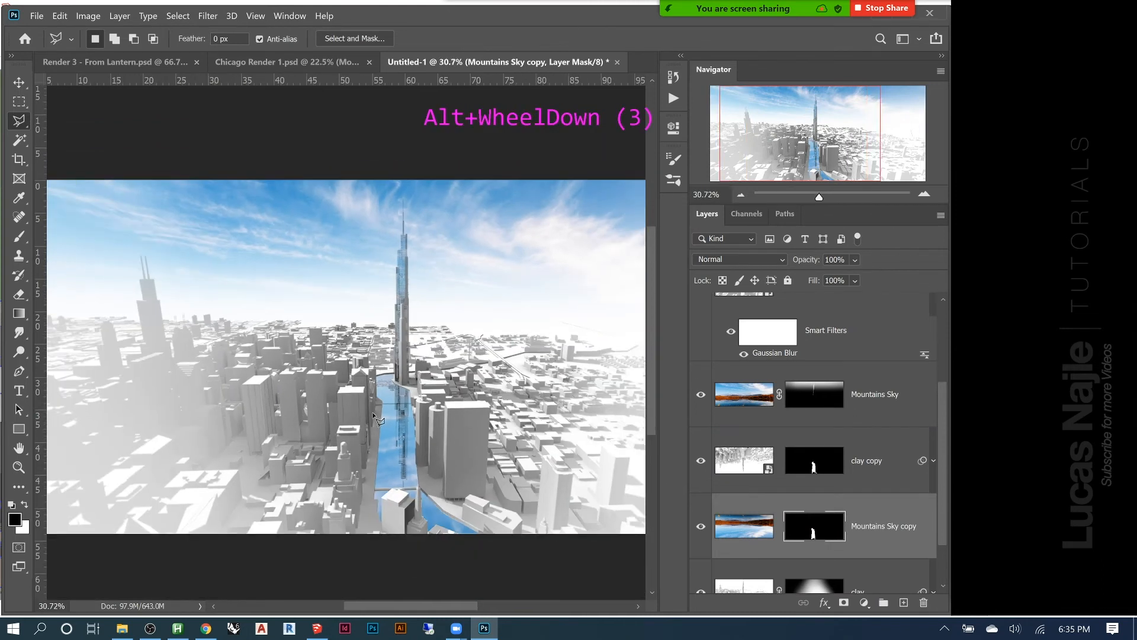
scroll(372, 411, up, 2)
scroll(418, 516, up, 2)
scroll(420, 519, up, 8)
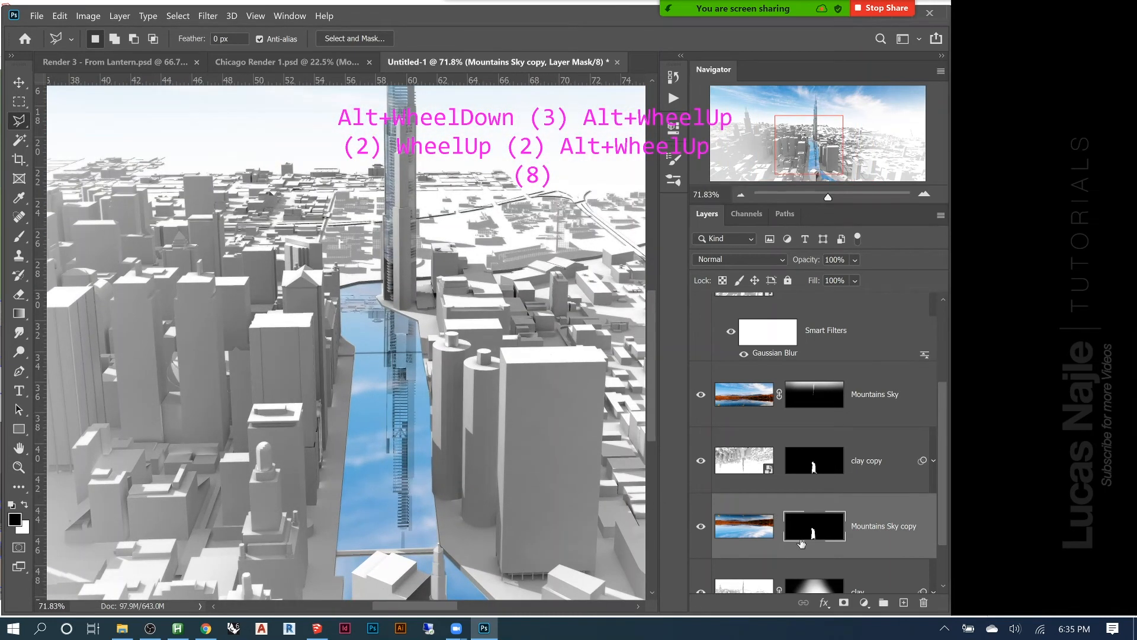
Try the Darker Color and Linear Burn blend modes on the clay copy layer and return it to Multiply
click(753, 473)
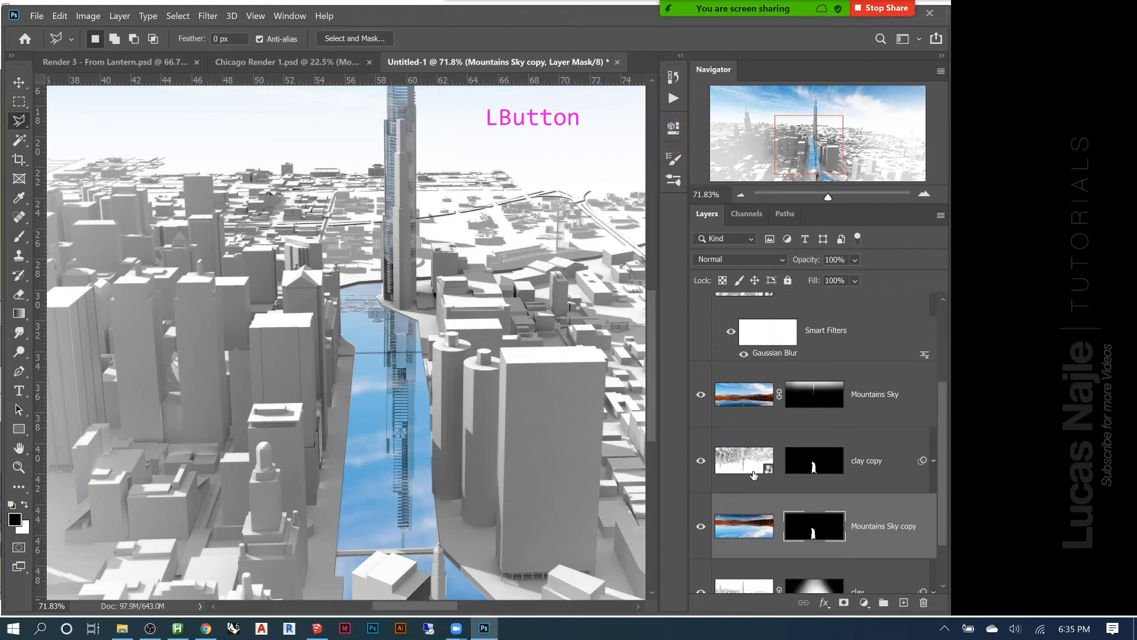
click(740, 260)
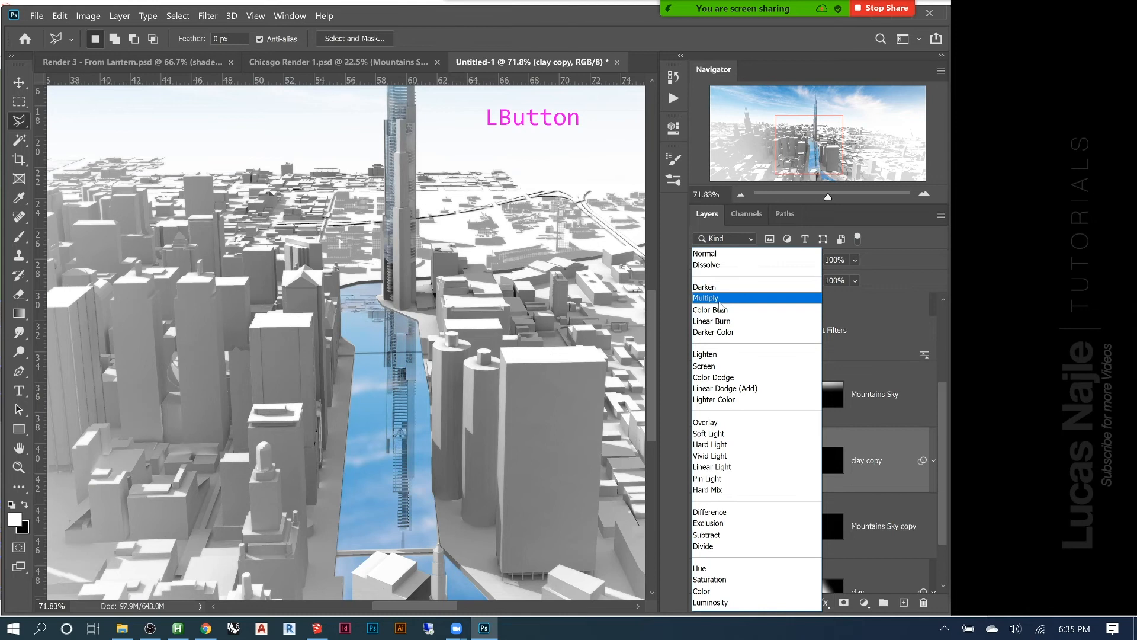
click(721, 334)
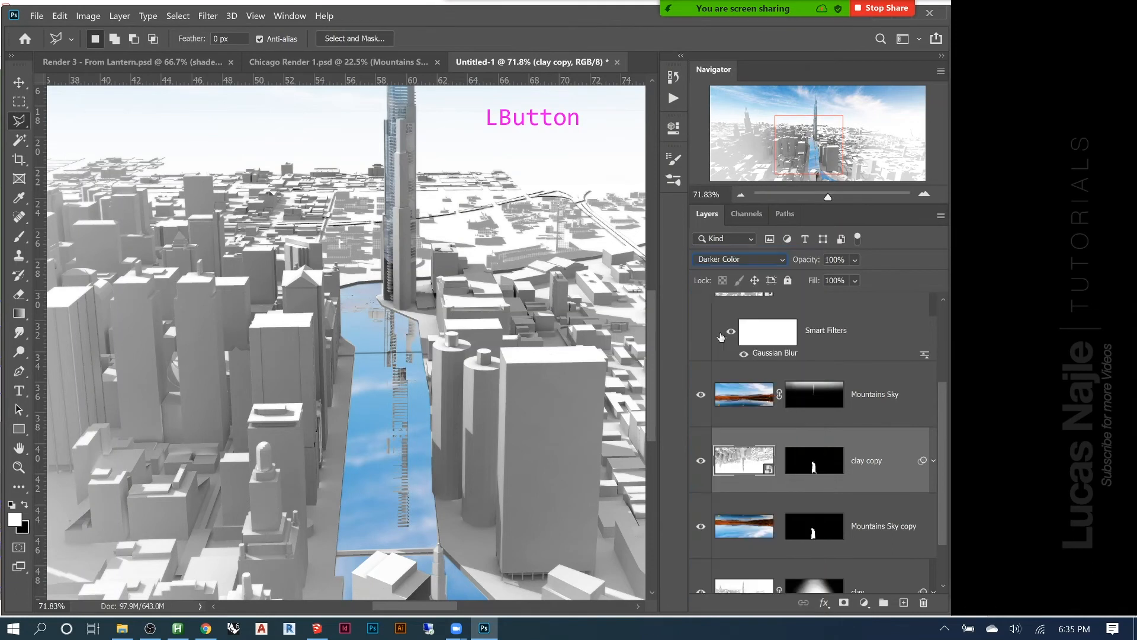
key(Up)
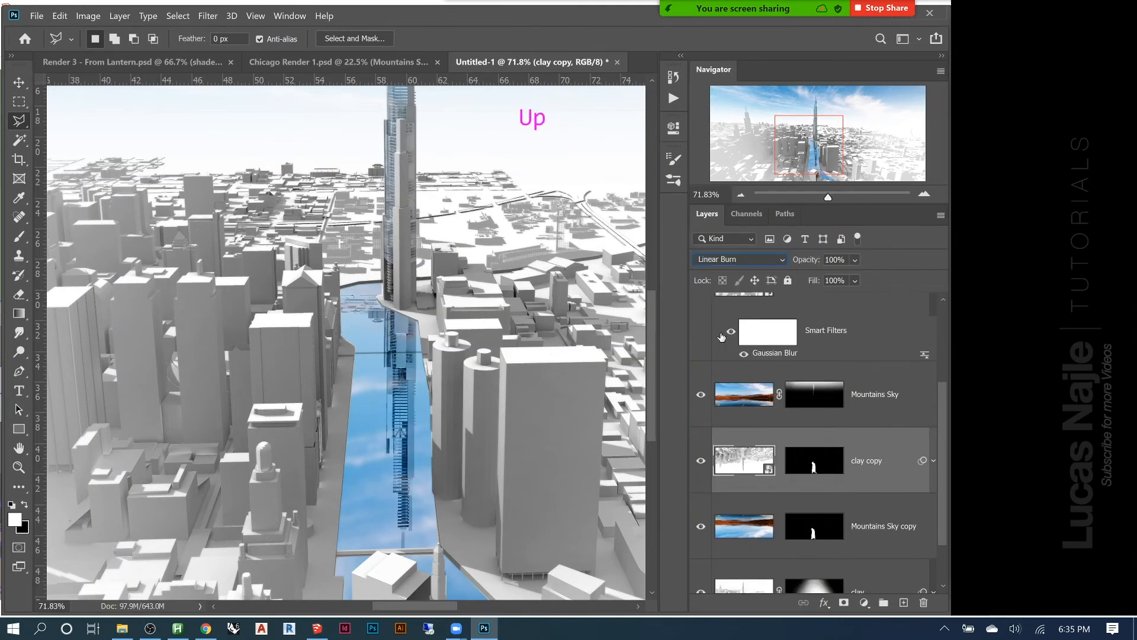
key(Up)
key(Up)
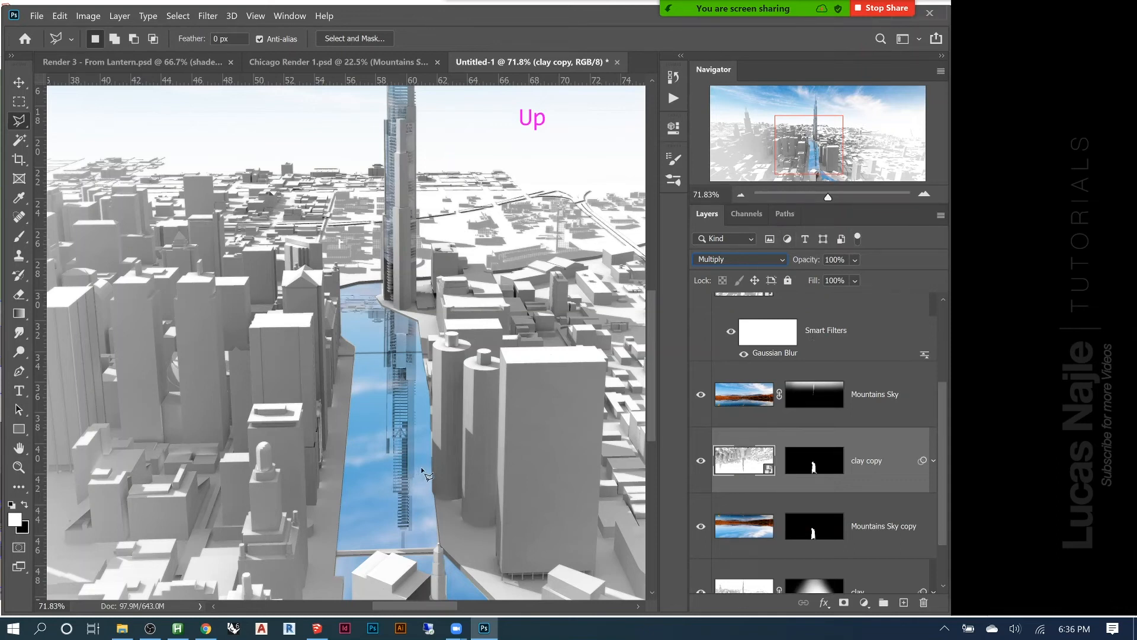
Check the reference river in Chicago Render 1.psd and rasterize the clay copy layer in Untitled-1
click(343, 66)
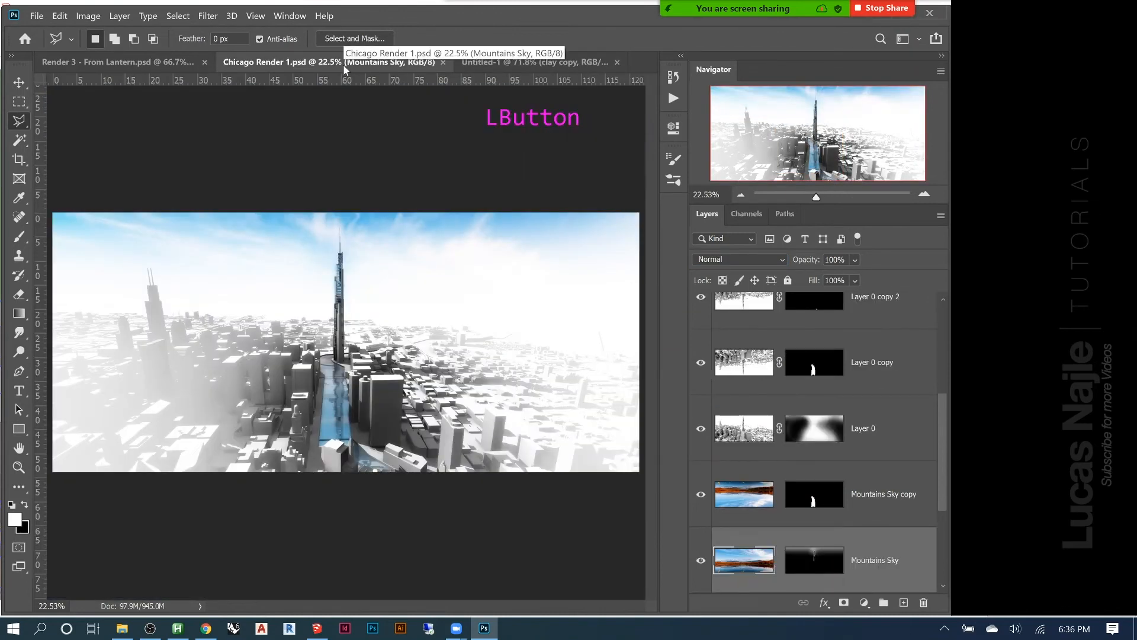
click(505, 63)
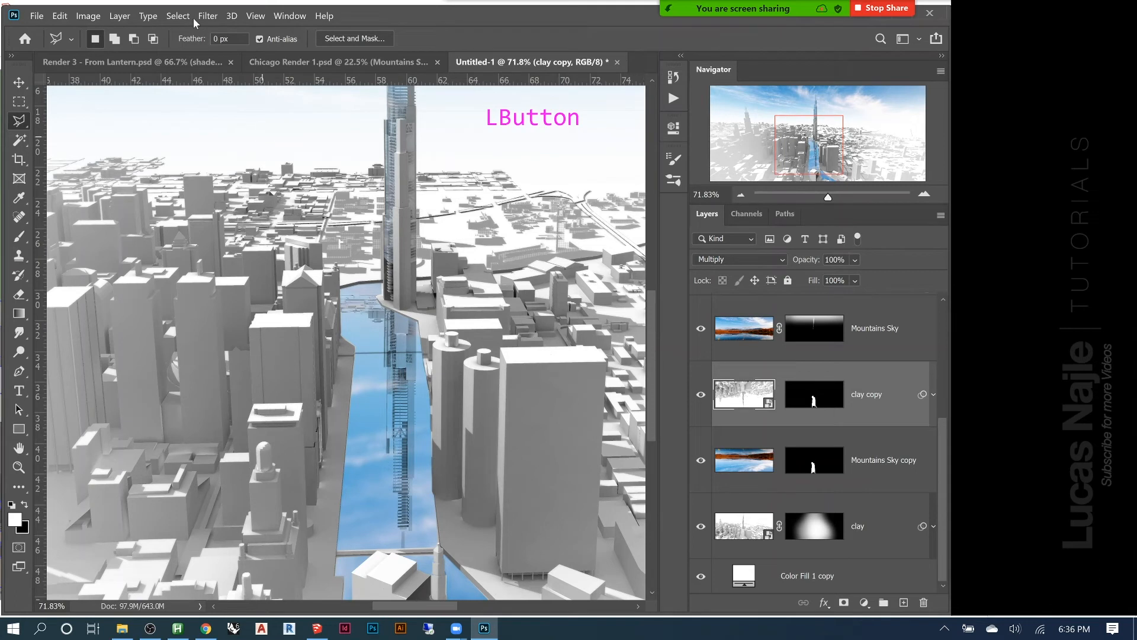
right_click(740, 403)
right_click(912, 445)
right_click(883, 404)
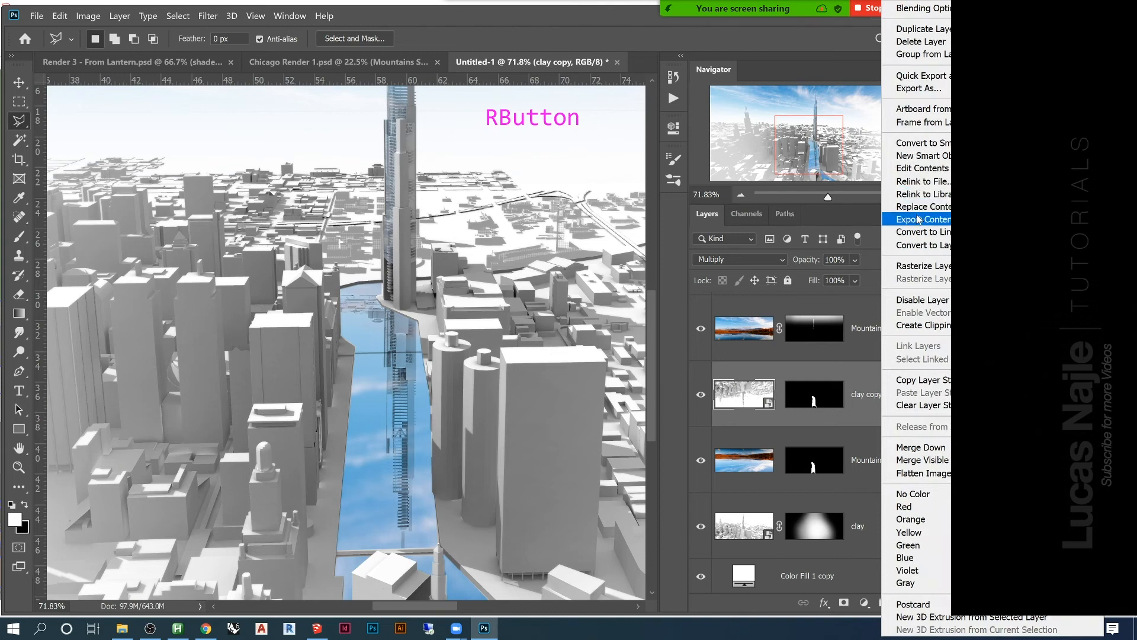
click(925, 267)
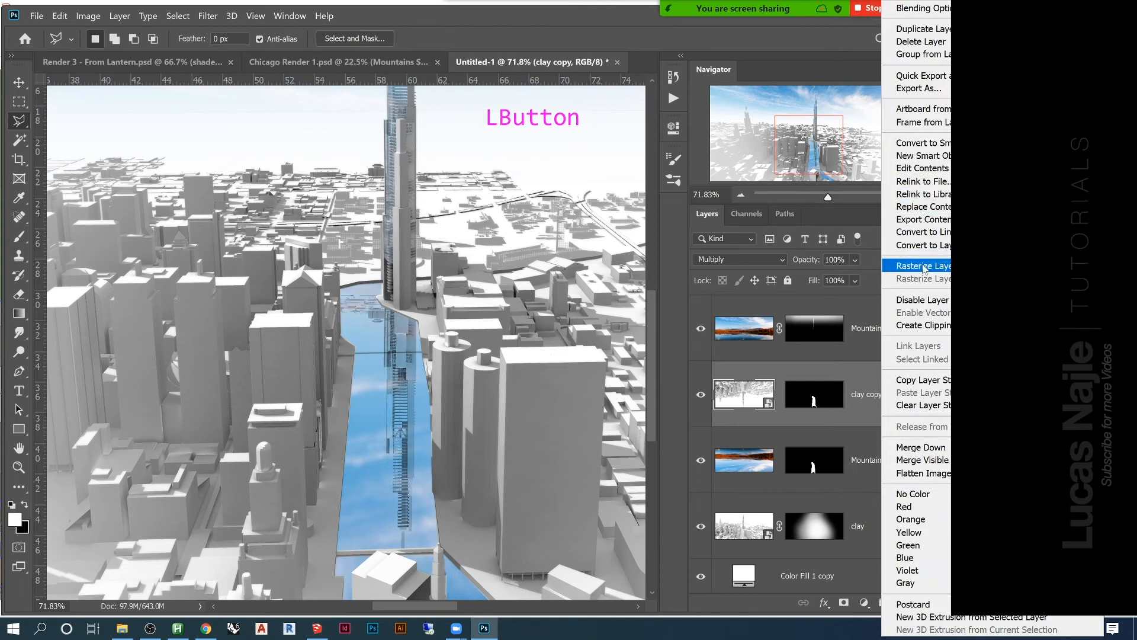
click(780, 397)
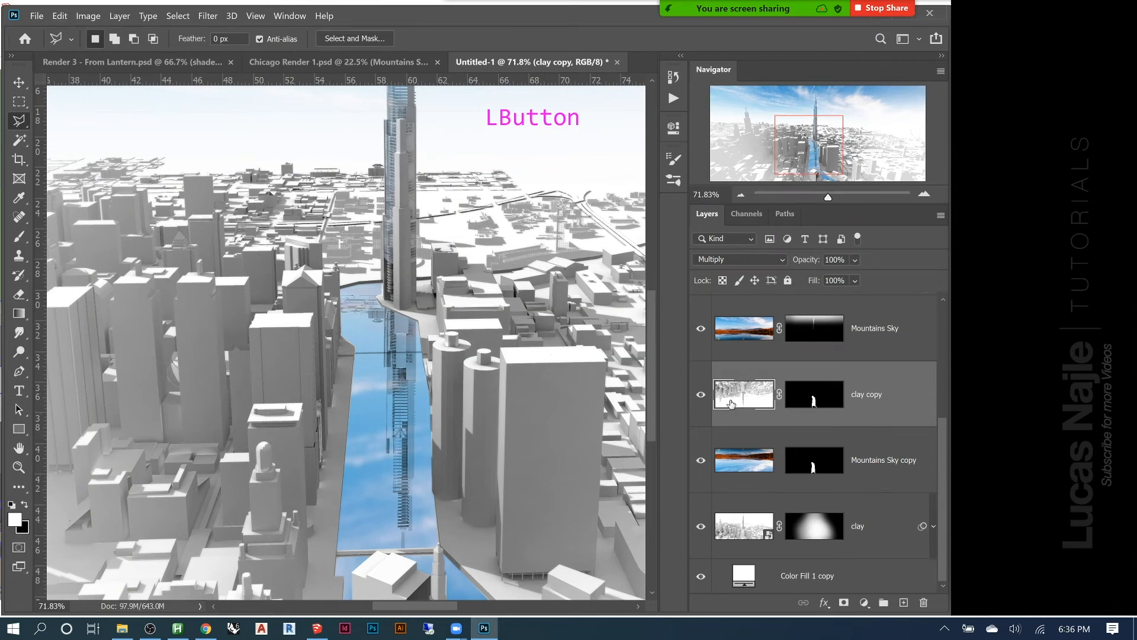
Set up the Smudge tool with a 700 px soft brush and 7% strength for the clay copy layer
click(19, 333)
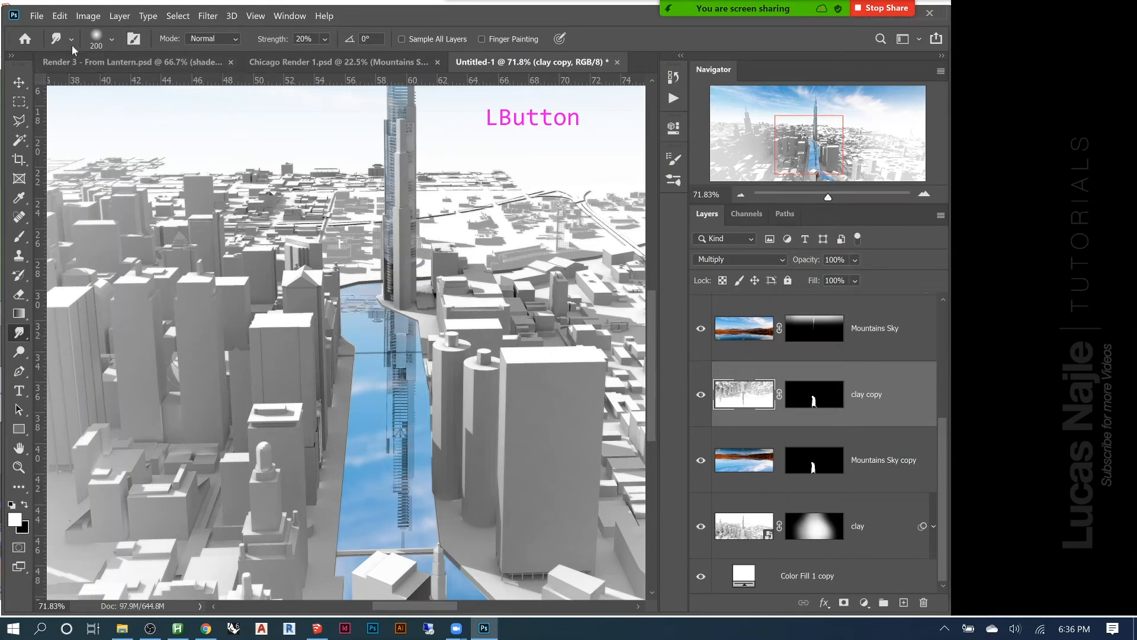
click(112, 41)
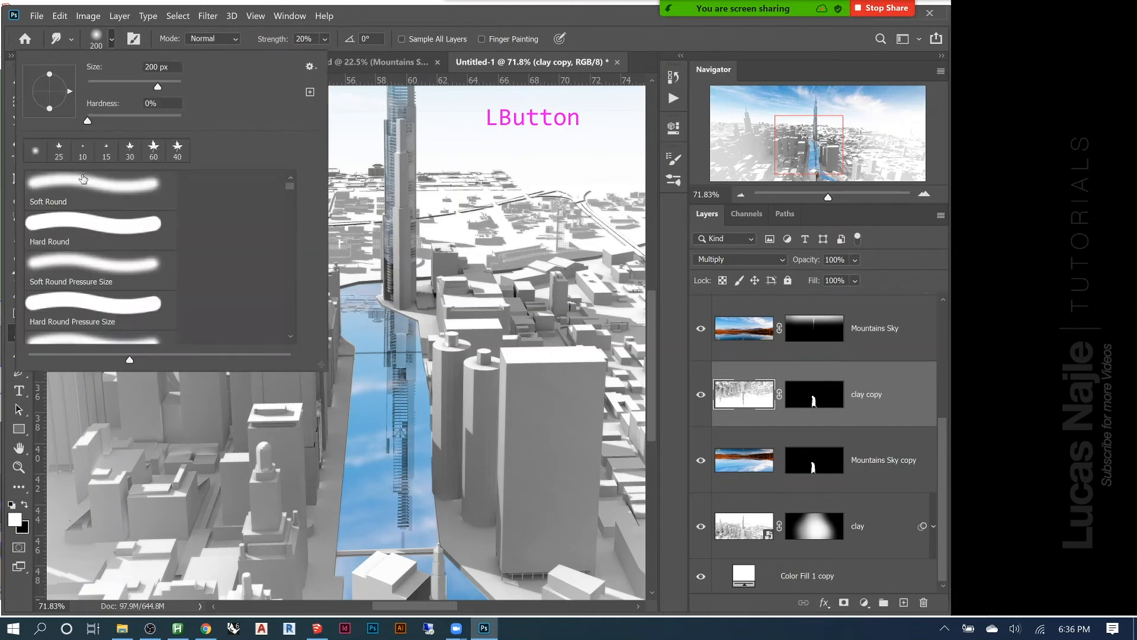
click(99, 40)
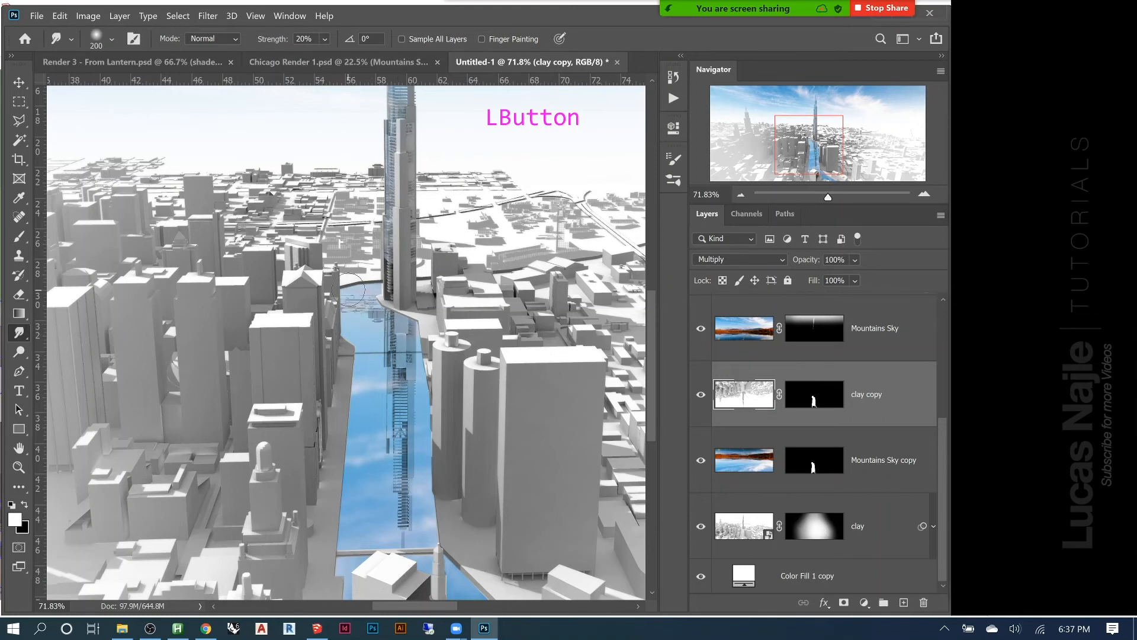
key(bracketright)
key(bracketright)
key(bracketright)
key(bracketright)
key(bracketright)
key(bracketright)
key(bracketright)
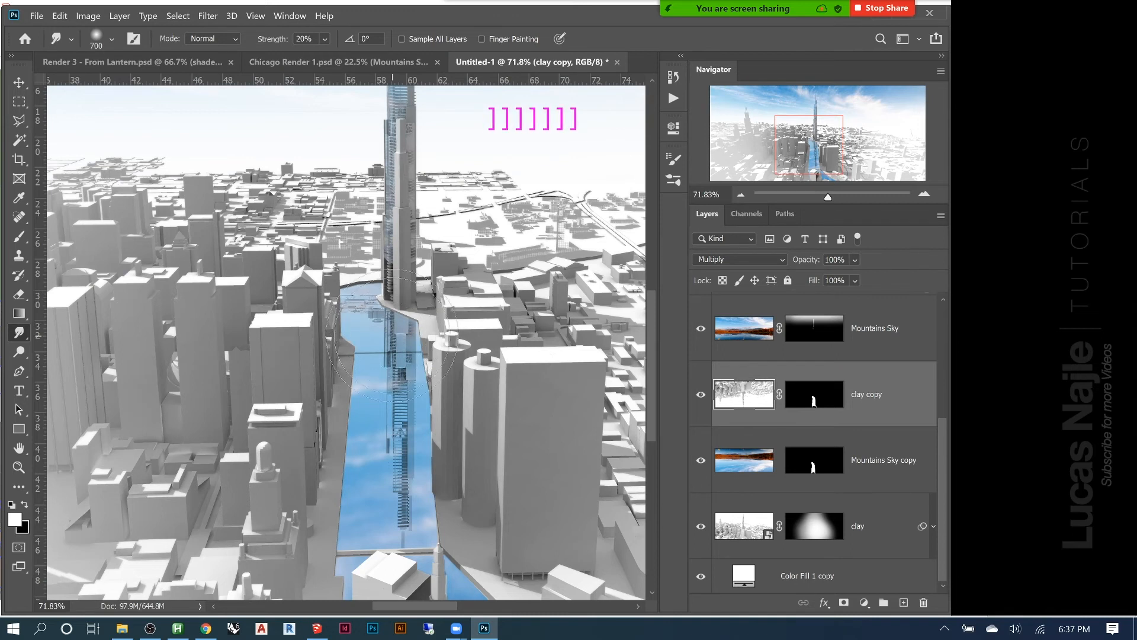
key(bracketleft)
key(bracketleft)
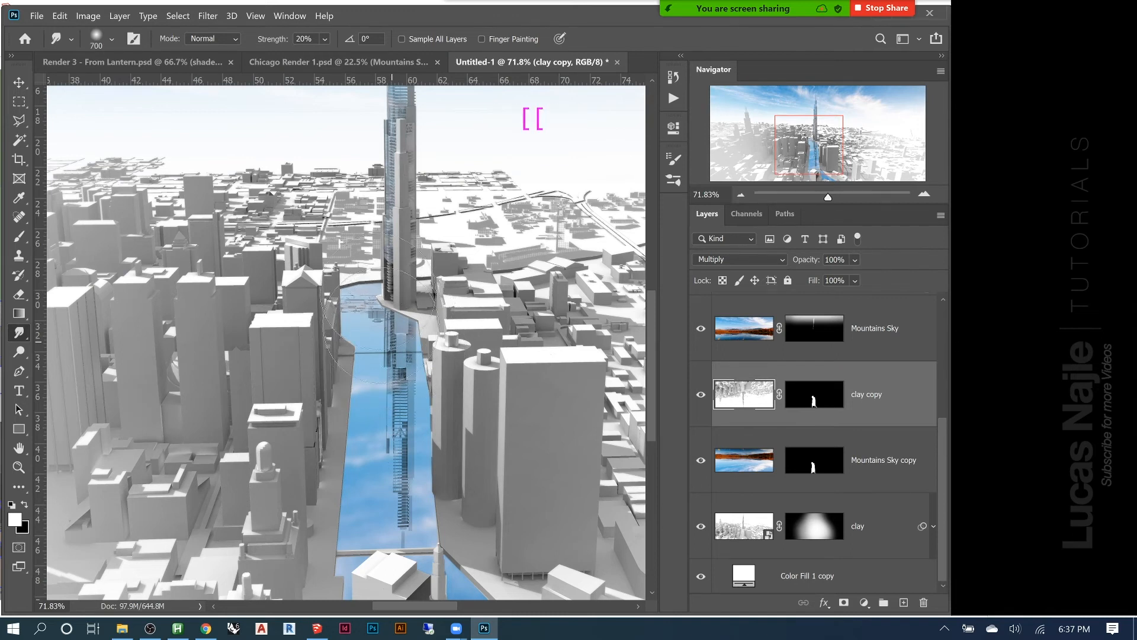
drag(280, 45, 270, 45)
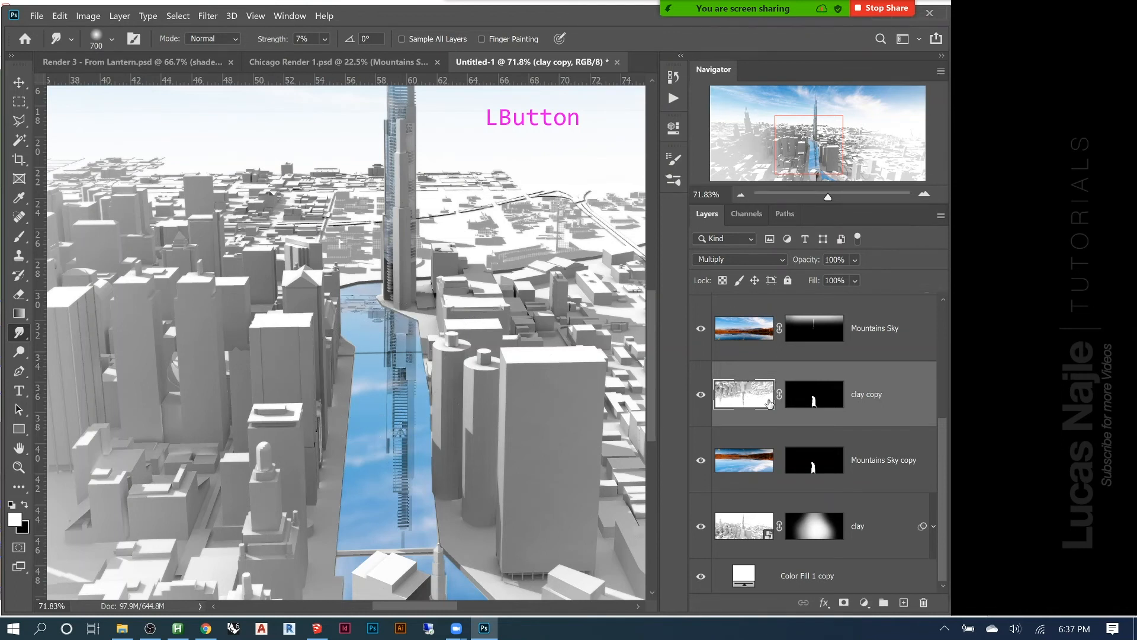
Move the flipped buildings on the clay copy layer straight down about 7.6 in within the river
key(v)
mouse_move(397, 355)
mouse_down()
mouse_move(396, 480)
mouse_move(392, 460)
mouse_up()
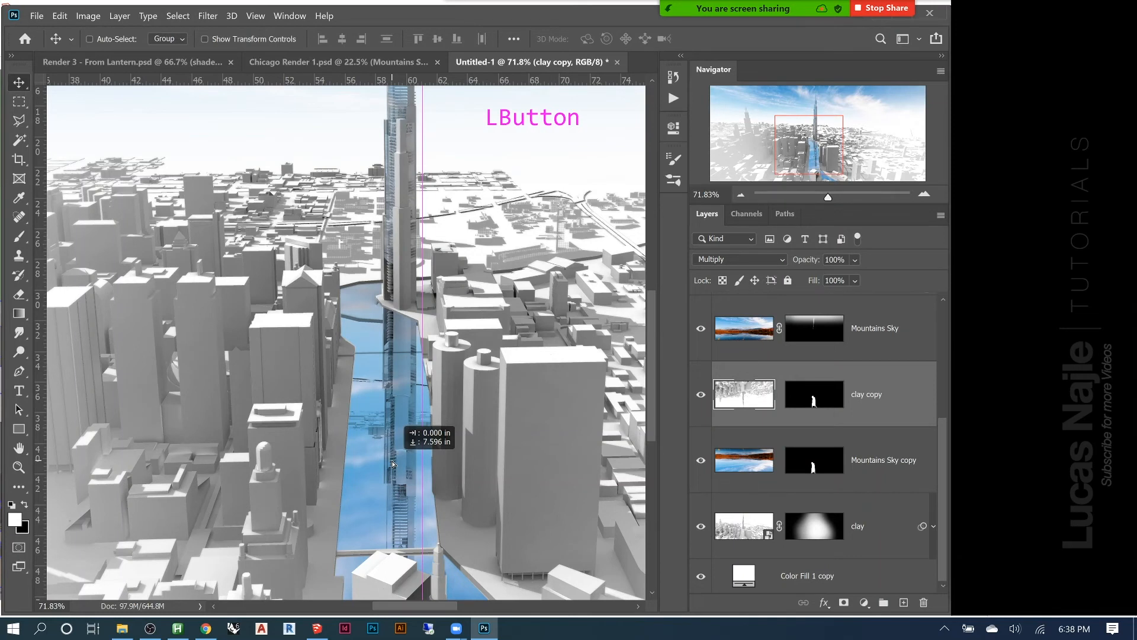
drag(391, 462, 392, 461)
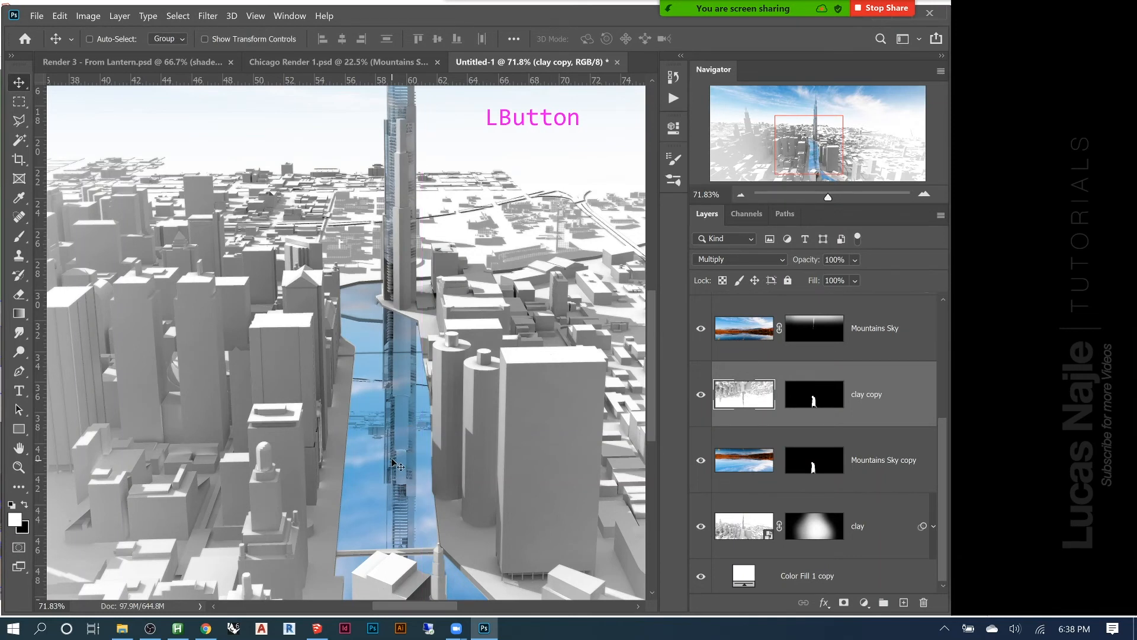
Smudge the lower part of the tower's reflection along the river with the 700 px brush at 7% strength
click(19, 332)
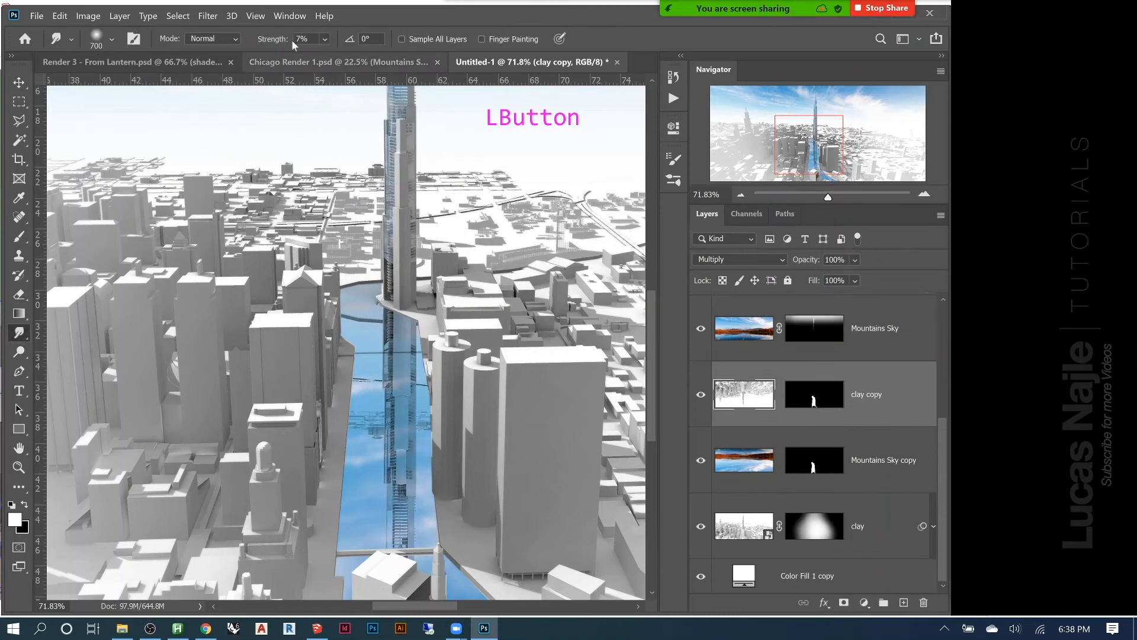
mouse_move(402, 401)
mouse_down()
mouse_move(399, 367)
mouse_move(416, 363)
mouse_move(370, 356)
mouse_move(415, 355)
mouse_move(389, 359)
mouse_move(359, 407)
mouse_move(379, 396)
mouse_move(384, 412)
mouse_move(355, 466)
mouse_move(392, 348)
mouse_move(403, 347)
mouse_move(392, 453)
mouse_move(412, 440)
mouse_move(391, 440)
mouse_move(455, 471)
mouse_move(403, 503)
mouse_move(364, 548)
mouse_move(402, 541)
mouse_up()
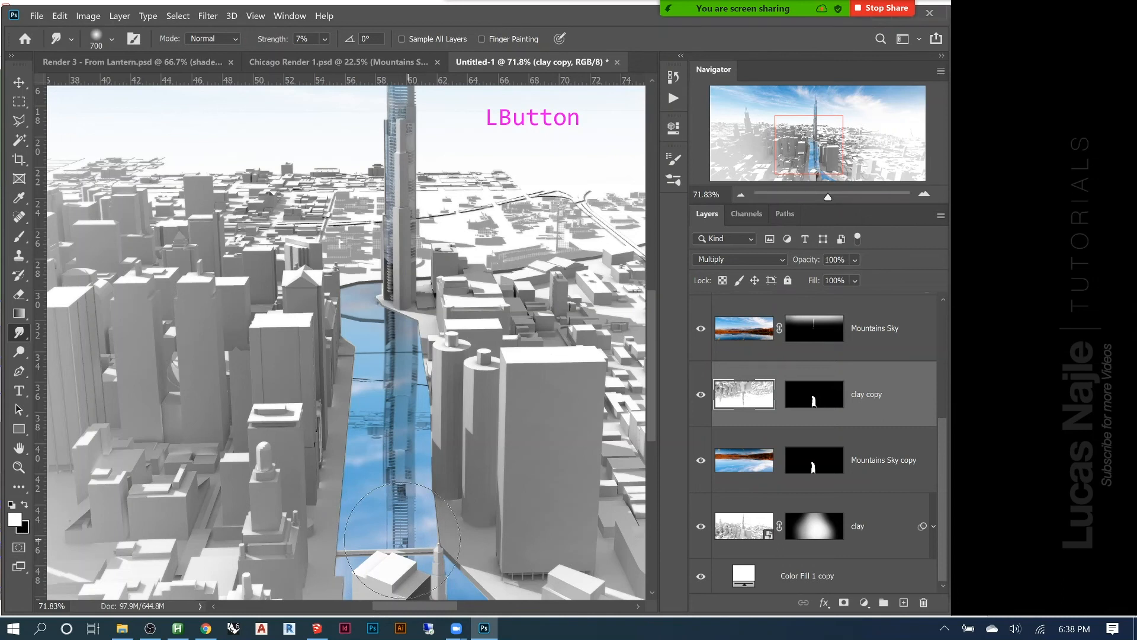
mouse_move(402, 540)
mouse_down()
mouse_move(391, 533)
mouse_move(519, 482)
mouse_up()
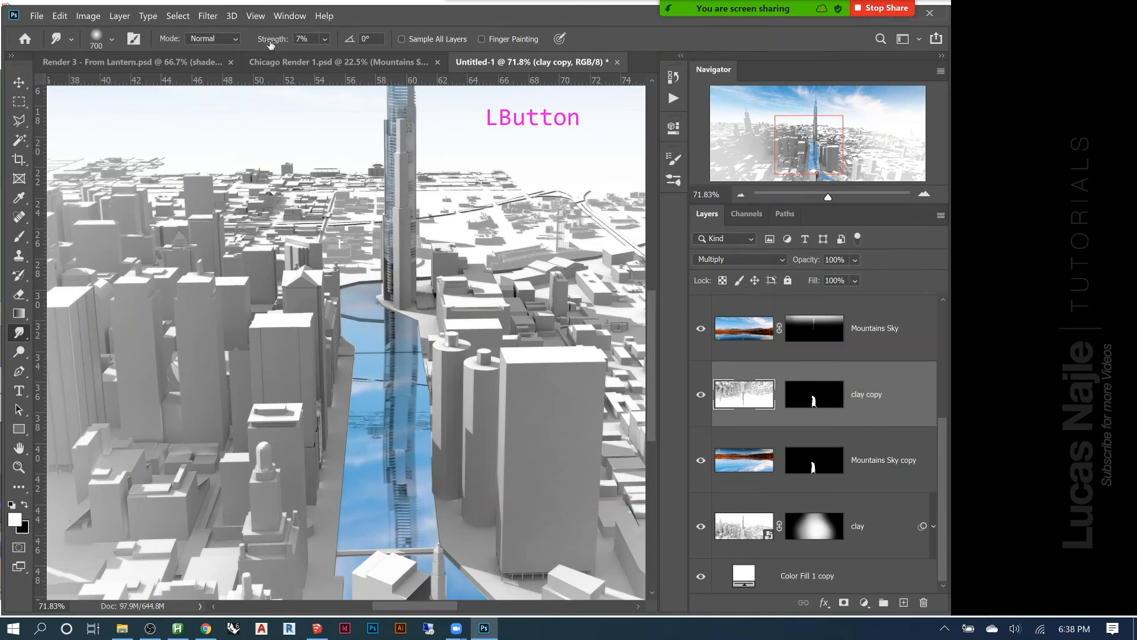
Set the Smudge tool's strength to 32% and reduce its brush size to 20 px
mouse_move(277, 40)
mouse_down()
mouse_move(299, 42)
mouse_move(297, 52)
mouse_up()
key(bracketleft)
key(bracketleft)
key(bracketleft)
key(bracketleft)
key(bracketleft)
key(bracketleft)
key(bracketleft)
key(bracketleft)
key(bracketleft)
key(bracketleft)
key(bracketleft)
key(bracketleft)
key(bracketleft)
key(bracketleft)
key(bracketleft)
key(bracketleft)
key(bracketleft)
key(bracketleft)
key(bracketleft)
key(bracketleft)
key(bracketleft)
key(bracketleft)
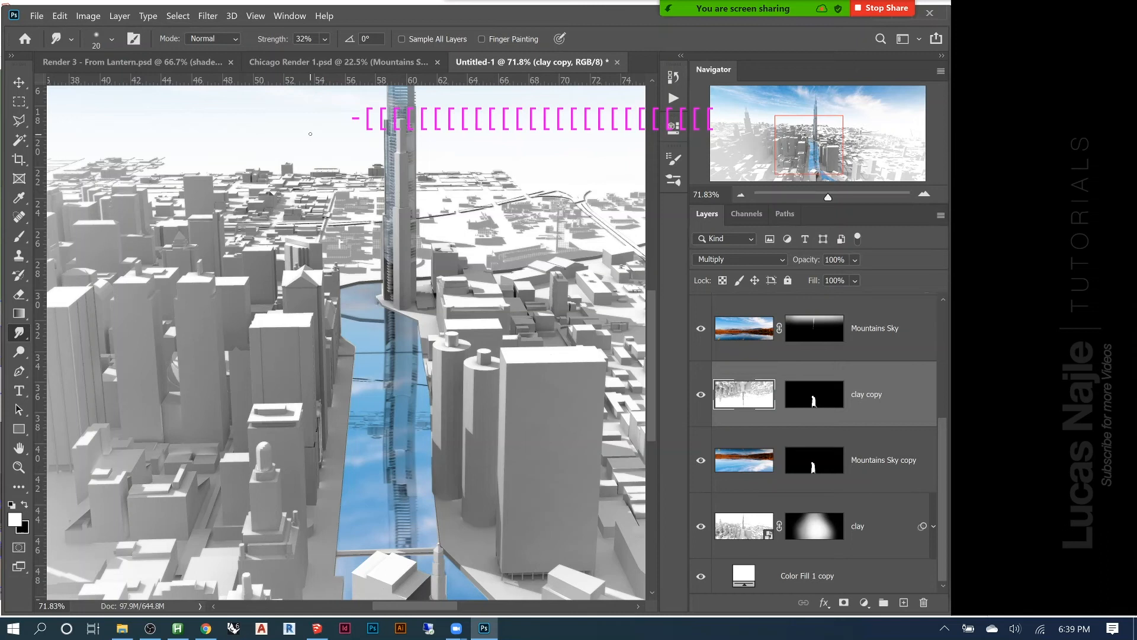
key(Return)
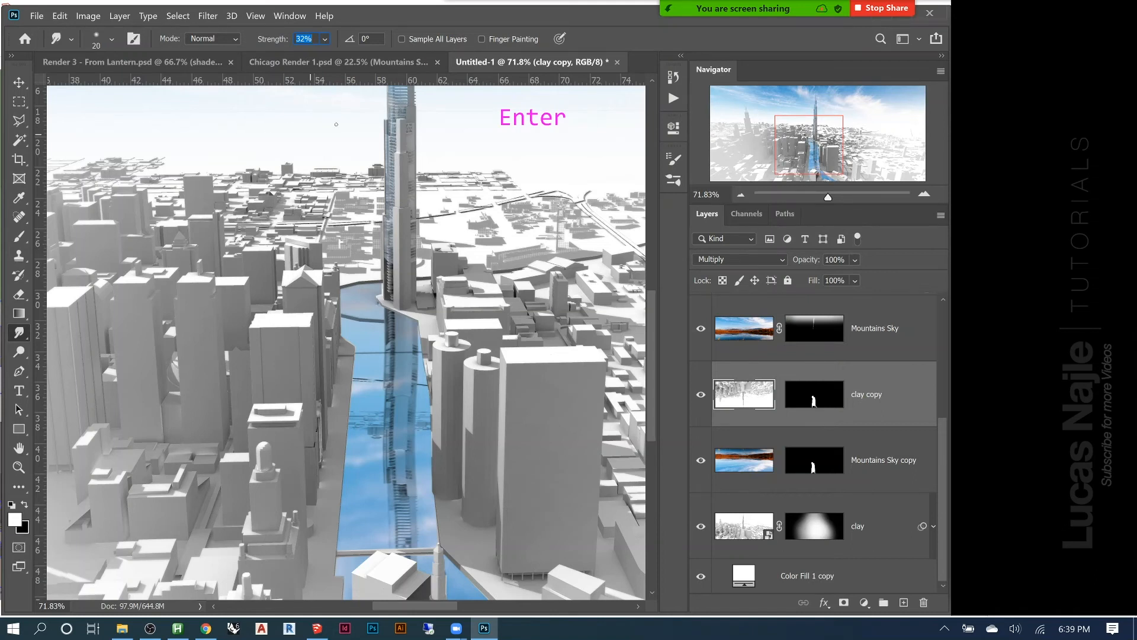
Smudge the tower's reflection with short sideways strokes down the whole river to form water ripples, and check the full image
click(413, 320)
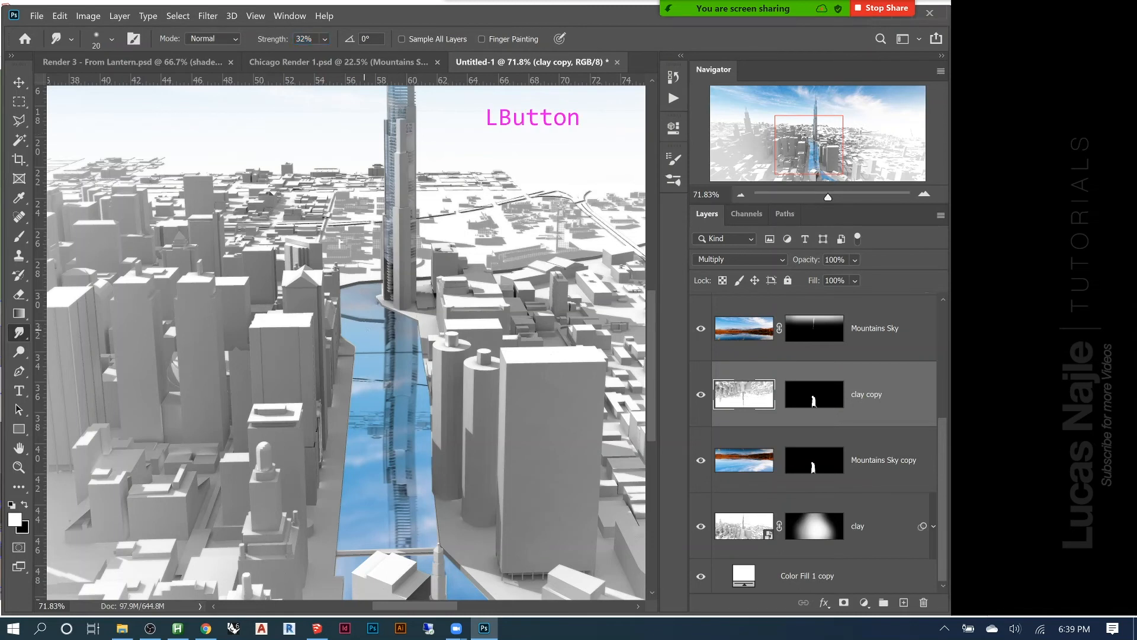
drag(384, 333, 452, 353)
drag(379, 363, 449, 376)
mouse_move(379, 382)
mouse_down()
mouse_move(451, 385)
mouse_move(450, 403)
mouse_move(384, 409)
mouse_move(447, 418)
mouse_move(433, 452)
mouse_move(447, 459)
mouse_move(440, 473)
mouse_up()
mouse_move(384, 477)
mouse_down()
mouse_move(442, 479)
mouse_move(398, 486)
mouse_move(443, 493)
mouse_move(443, 513)
mouse_up()
mouse_move(374, 519)
mouse_down()
mouse_move(440, 520)
mouse_move(442, 534)
mouse_move(381, 540)
mouse_move(440, 541)
mouse_up()
mouse_move(378, 545)
mouse_down()
mouse_move(441, 546)
mouse_move(438, 561)
mouse_up()
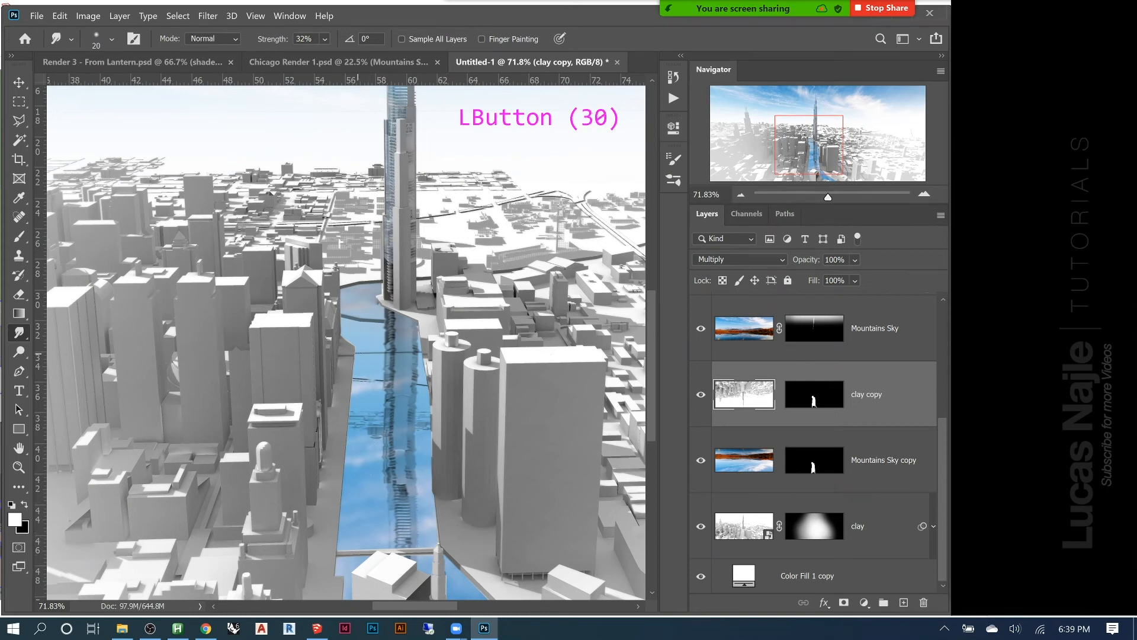
drag(370, 340, 373, 340)
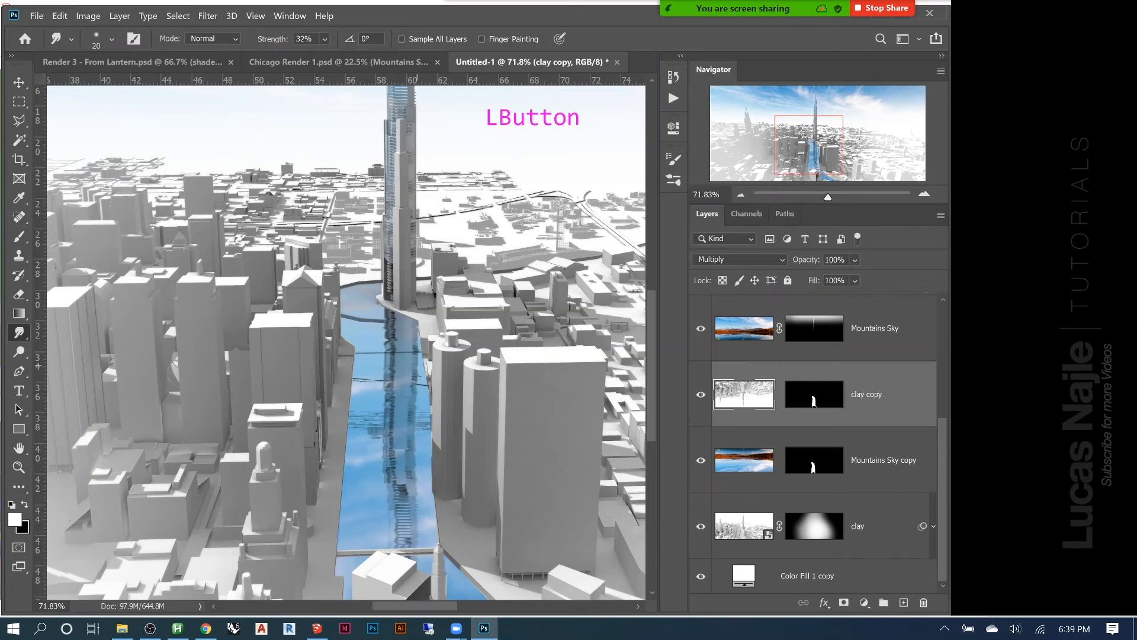
drag(397, 386, 409, 385)
mouse_move(395, 386)
mouse_down()
mouse_move(420, 441)
mouse_move(401, 473)
mouse_move(419, 480)
mouse_up()
mouse_move(423, 486)
mouse_down()
mouse_move(390, 490)
mouse_move(437, 487)
mouse_up()
mouse_move(389, 487)
mouse_down()
mouse_move(420, 491)
mouse_move(382, 492)
mouse_move(399, 505)
mouse_up()
mouse_move(399, 505)
mouse_down()
mouse_move(419, 511)
mouse_move(397, 517)
mouse_up()
drag(396, 517, 375, 536)
key(ctrl+0)
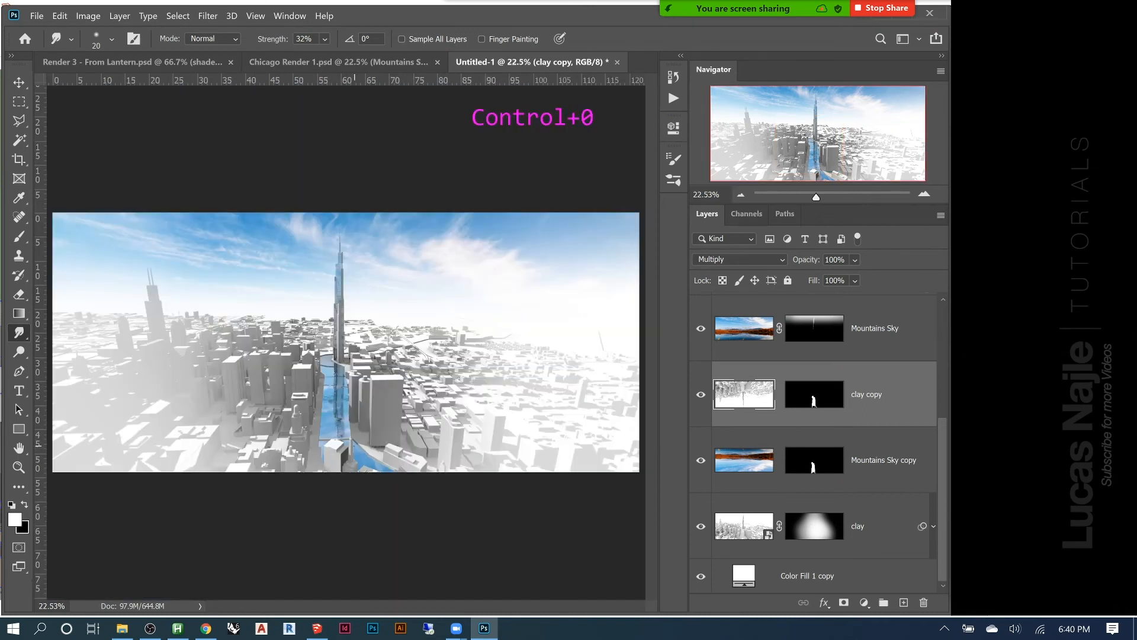
alt+middle_click(322, 441)
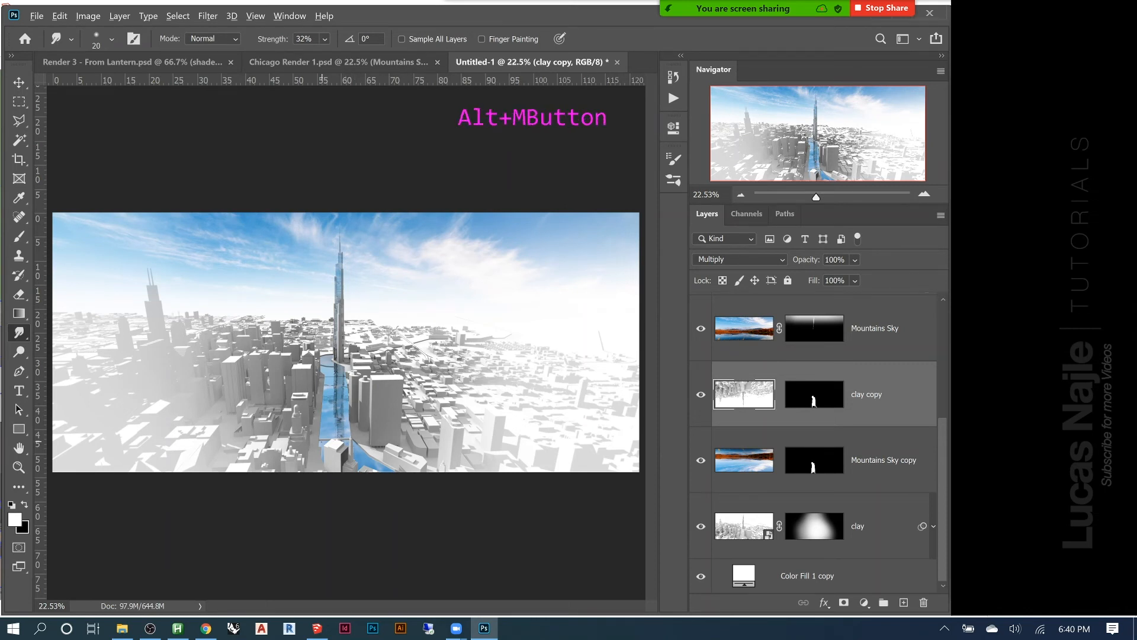